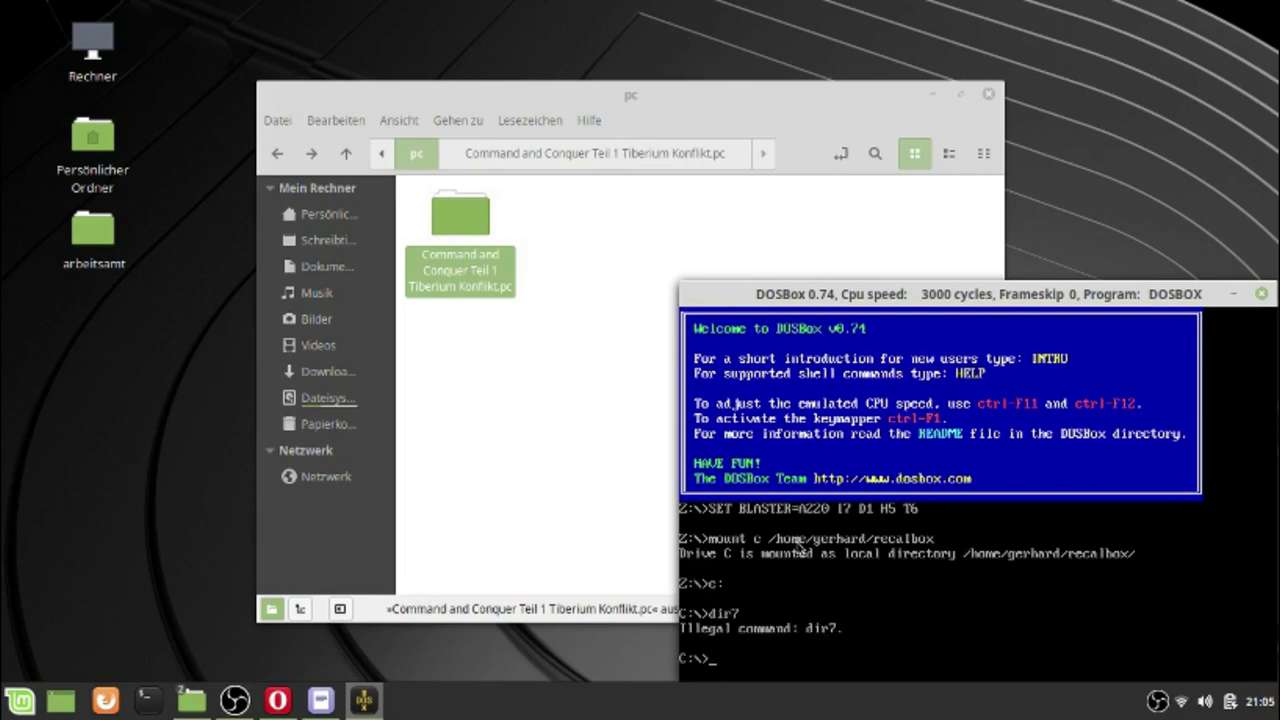
- List the contents of drive C in DOSBox, change into the PC directory and list its contents
key("Return")
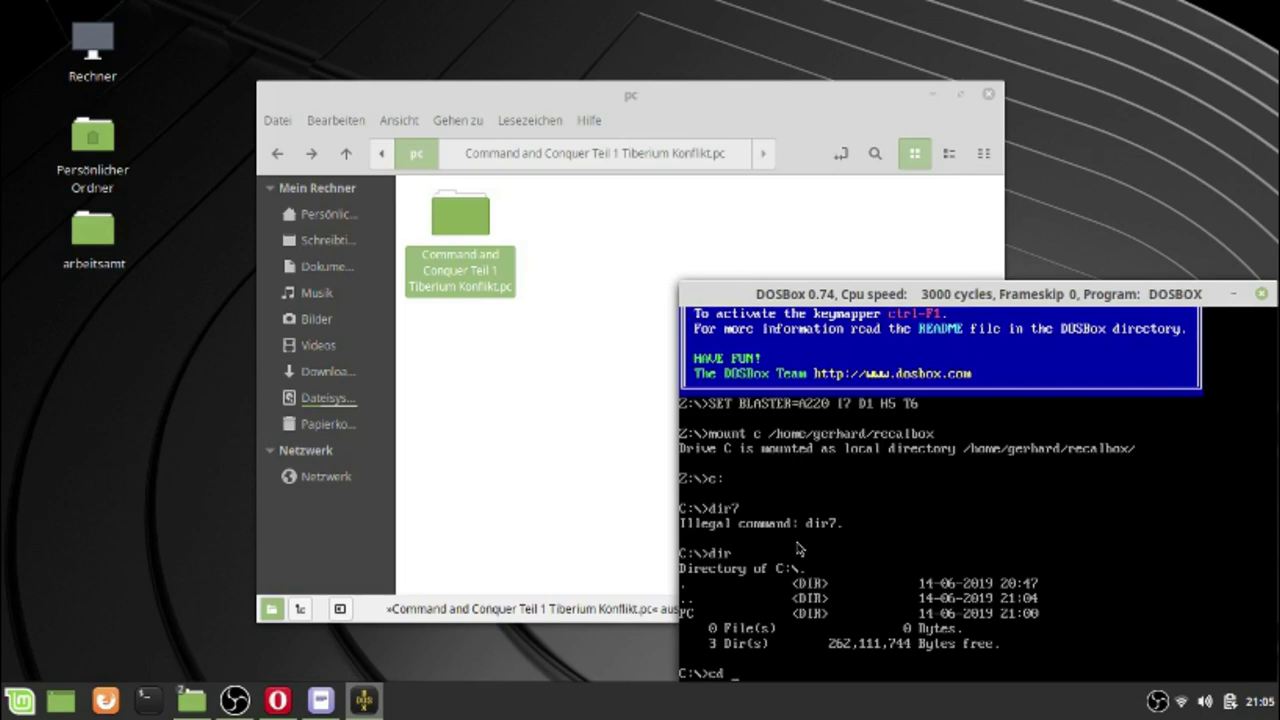
key("Return")
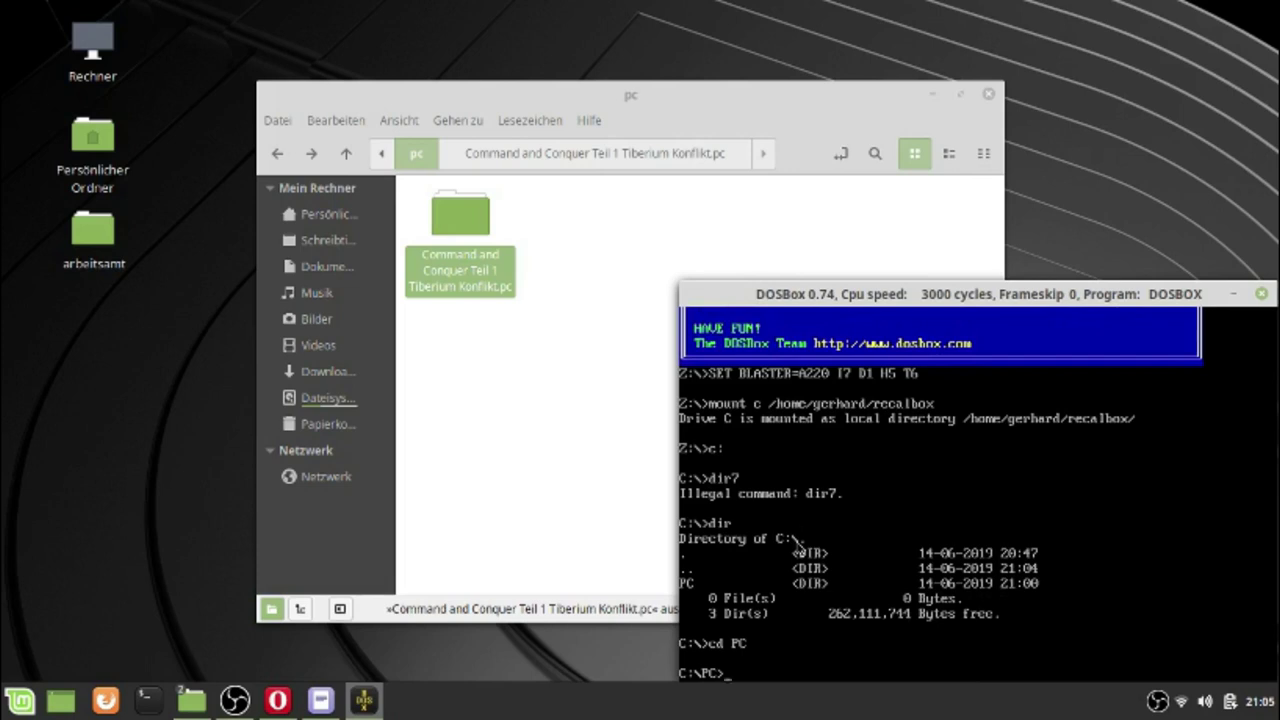
type("dir")
key("Return")
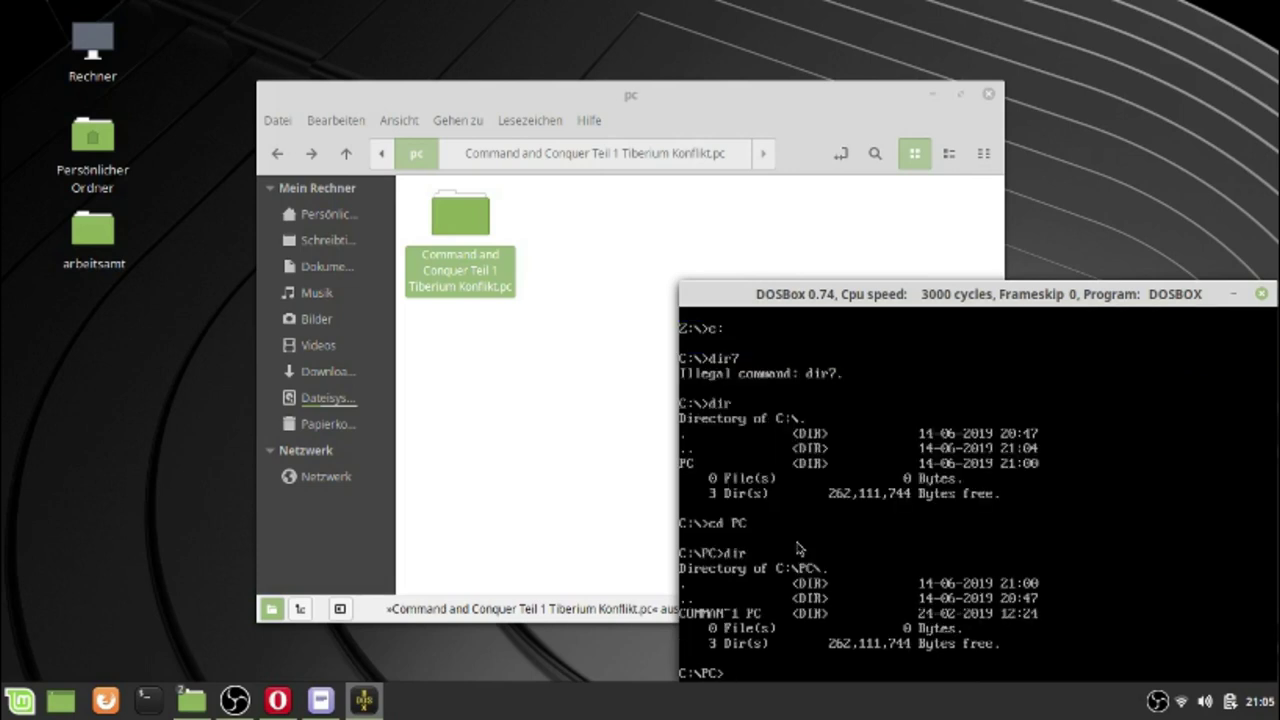
- Change into the COMMAN~1.PC directory in DOSBox and list its contents
type("cd Co")
key("Tab")
key("Return")
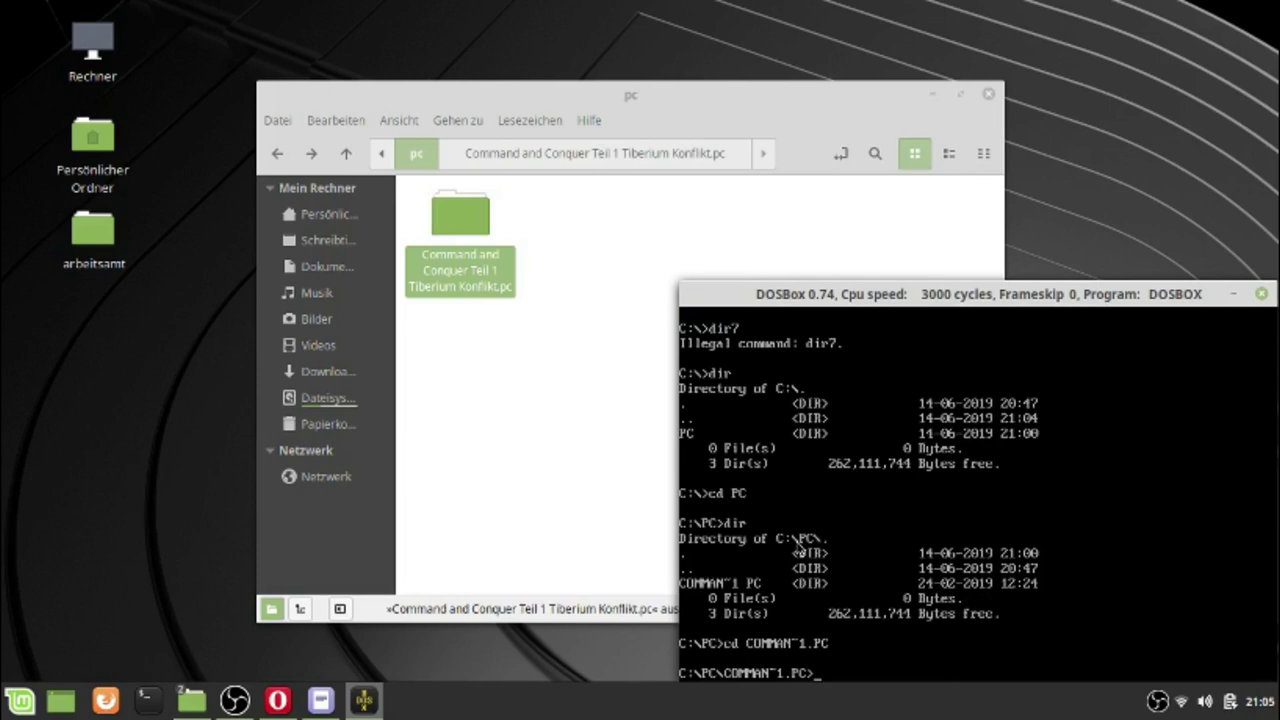
type("dir")
key("Return")
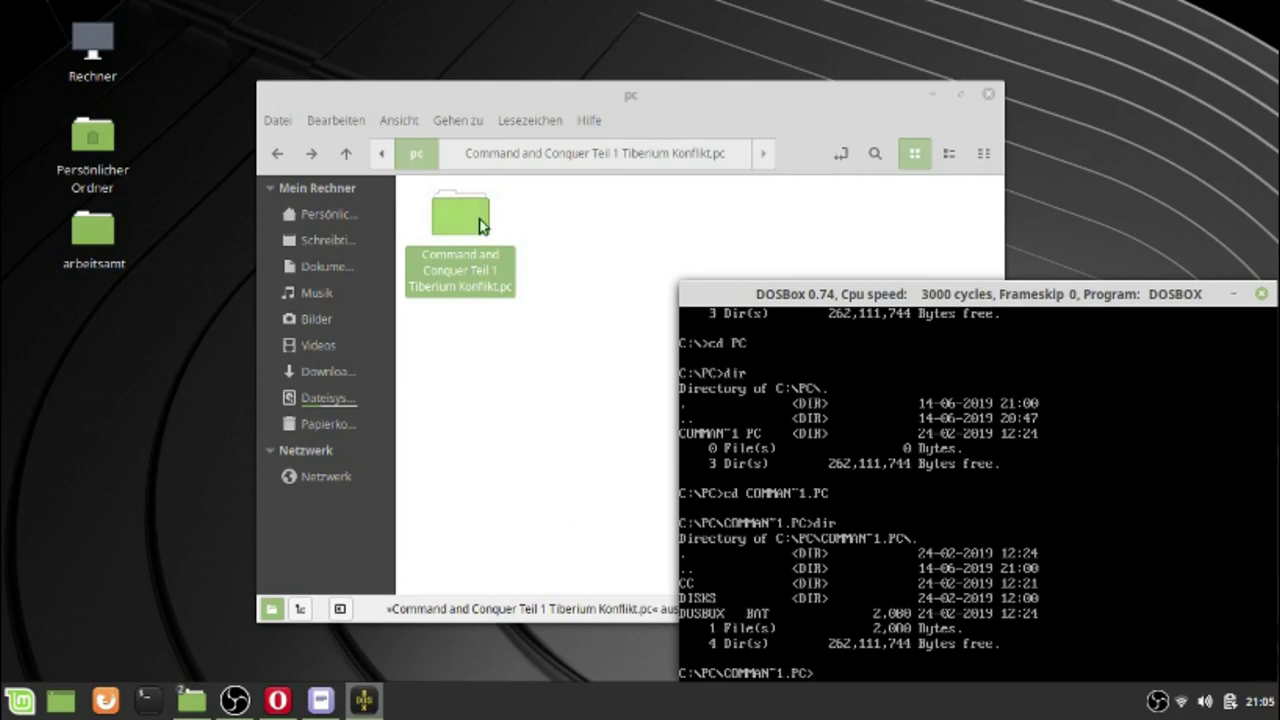
- Switch to the file manager, open the "Command and Conquer Teil 1 Tiberium Konflikt.pc" folder and select dosbox.bat
double_click(459, 229)
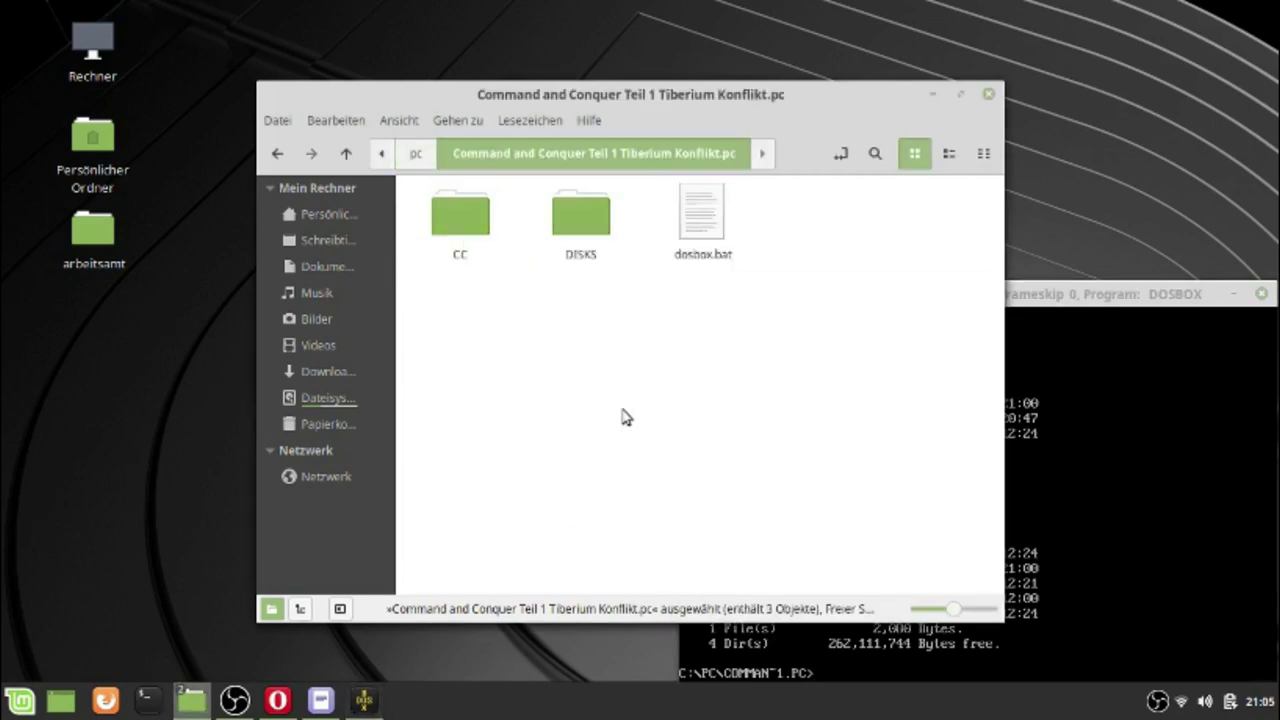
left_click(700, 222)
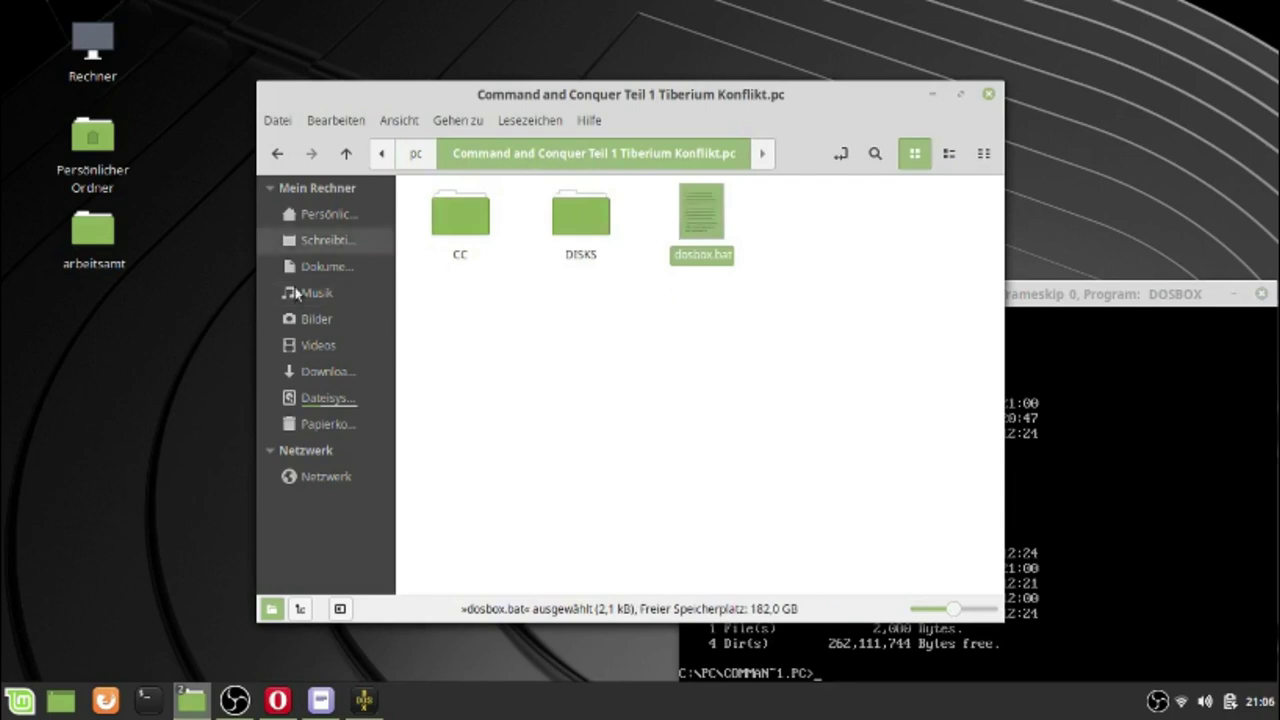
- Switch to Opera and view the Retropie and Recalbox / Batocera Linux download links on the world-of-odroid.de page, leaving the browser minimized
left_click(274, 707)
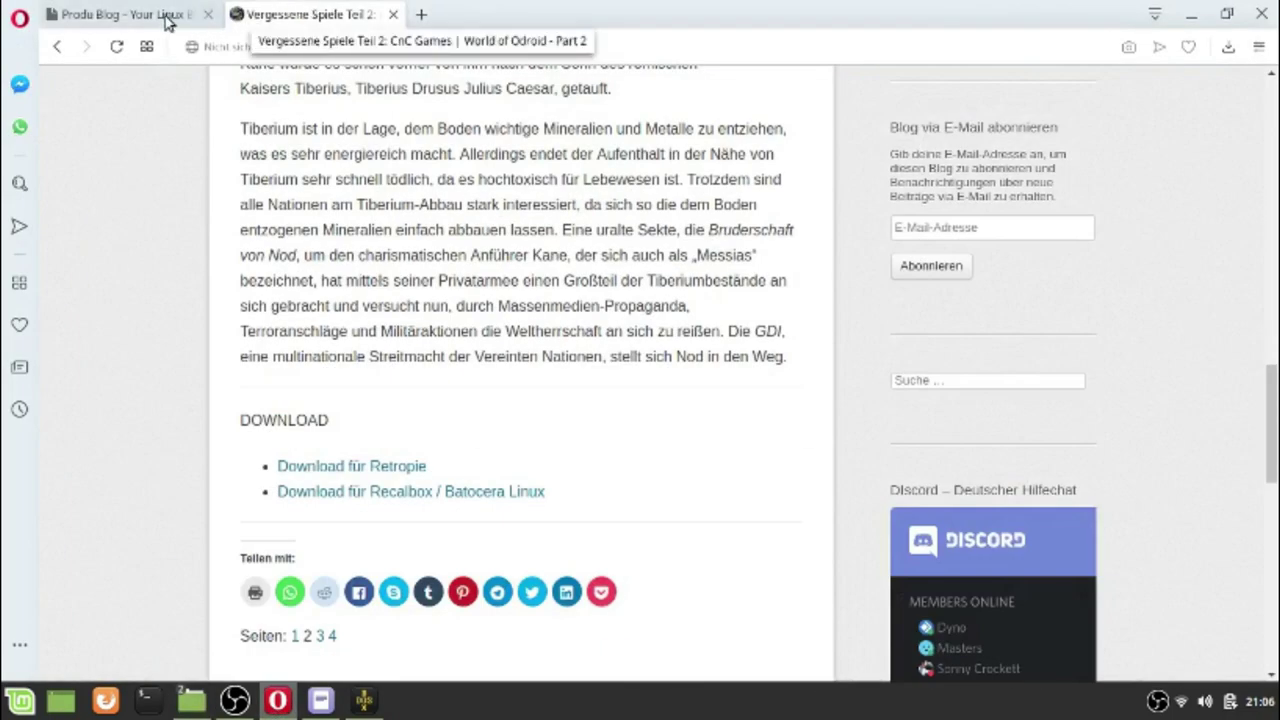
left_click_drag(1274, 418, 1245, 441)
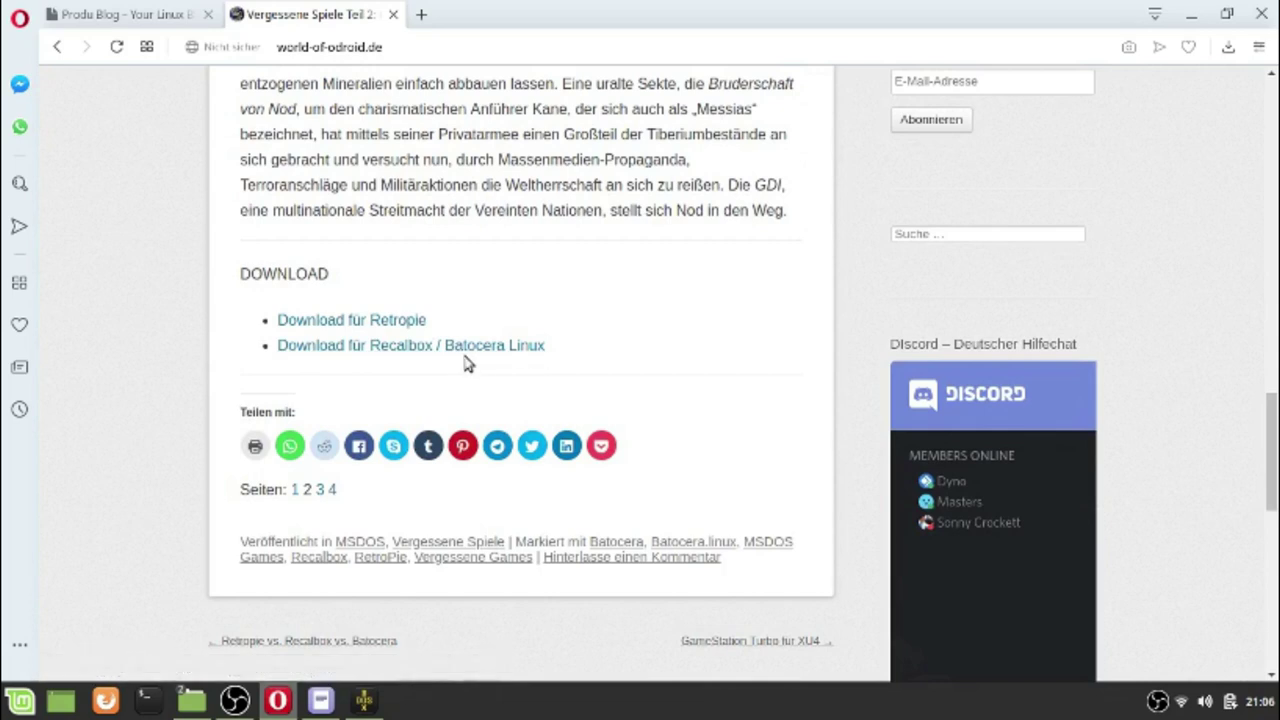
left_click(1191, 14)
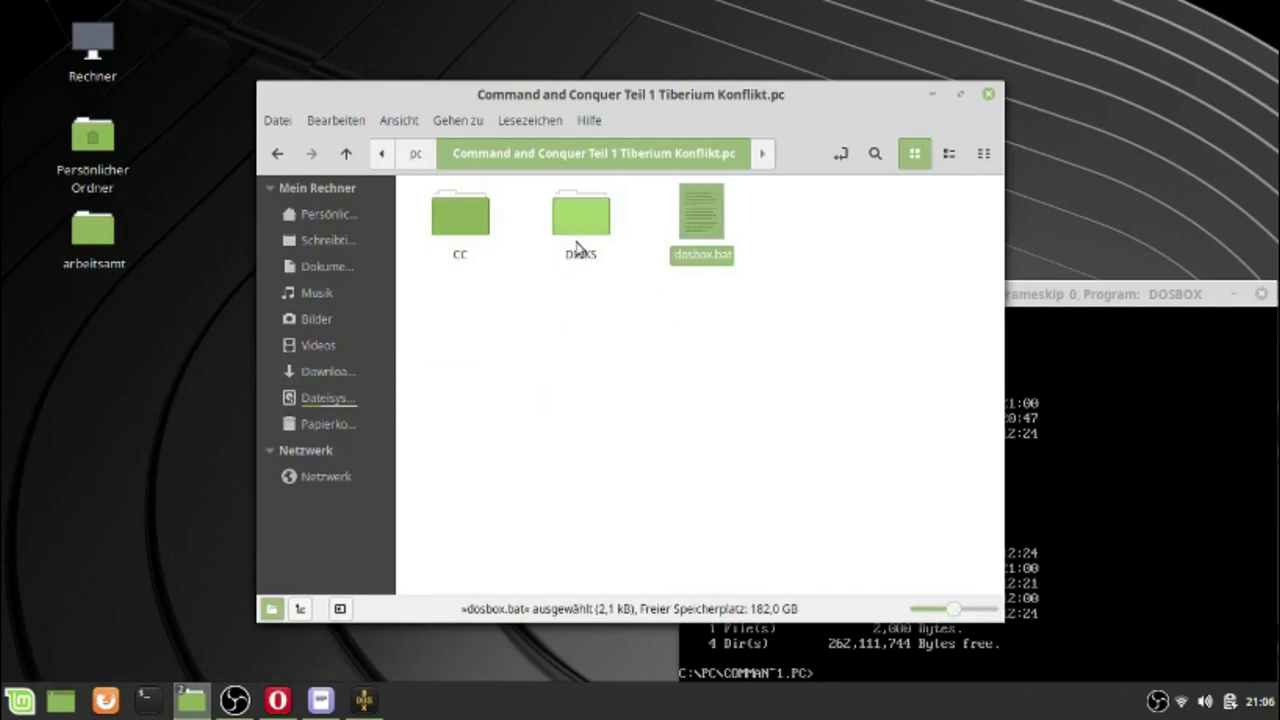
- Go up to the recalbox folder and reopen the pc folder inside it
left_click(418, 157)
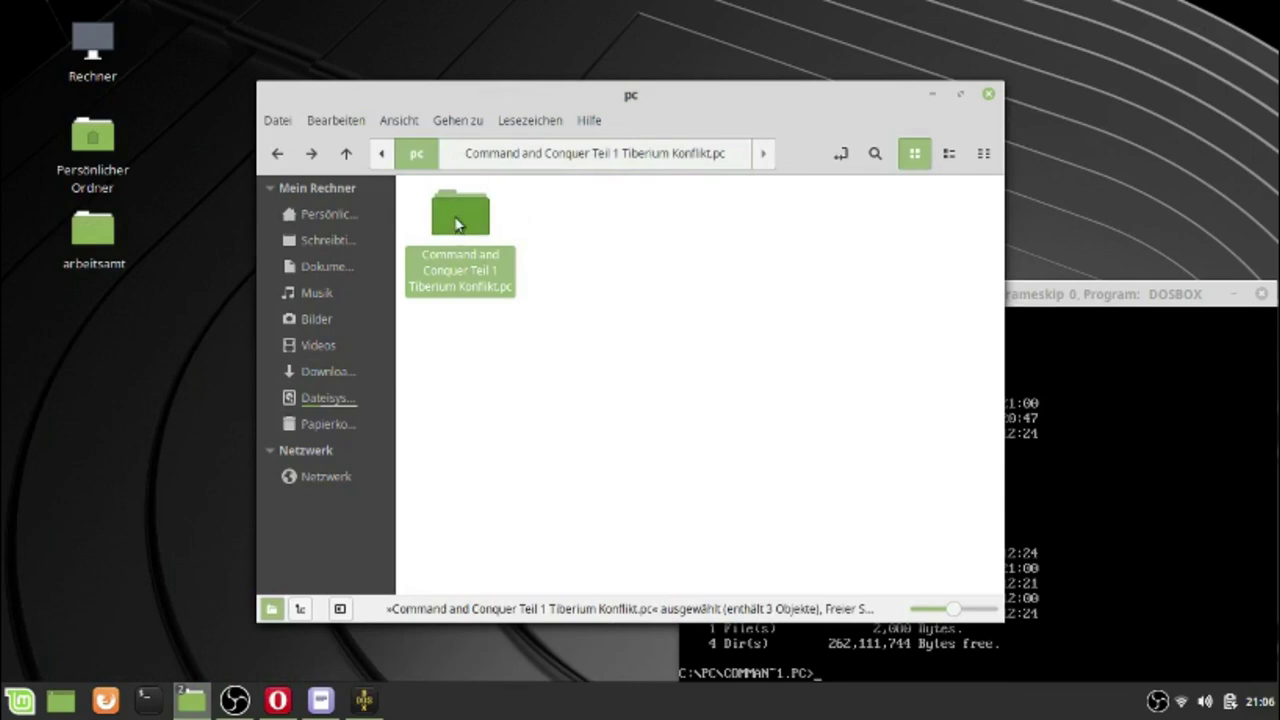
left_click(381, 153)
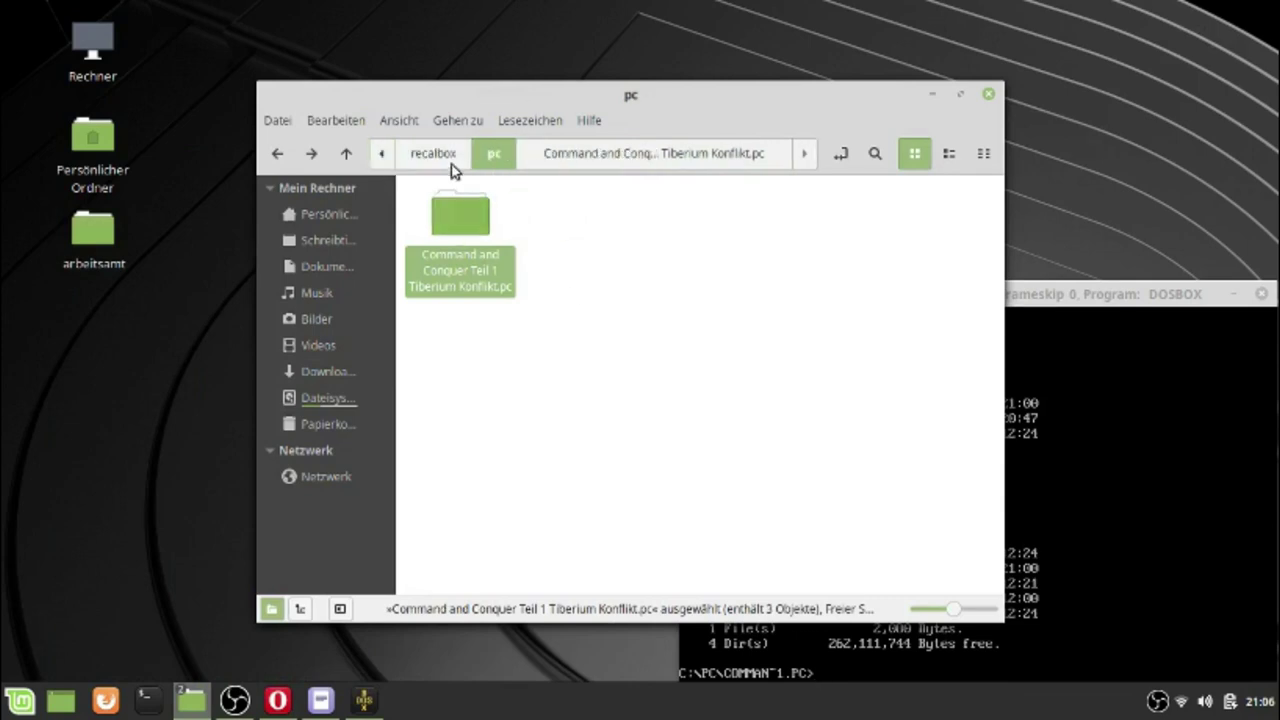
left_click(445, 158)
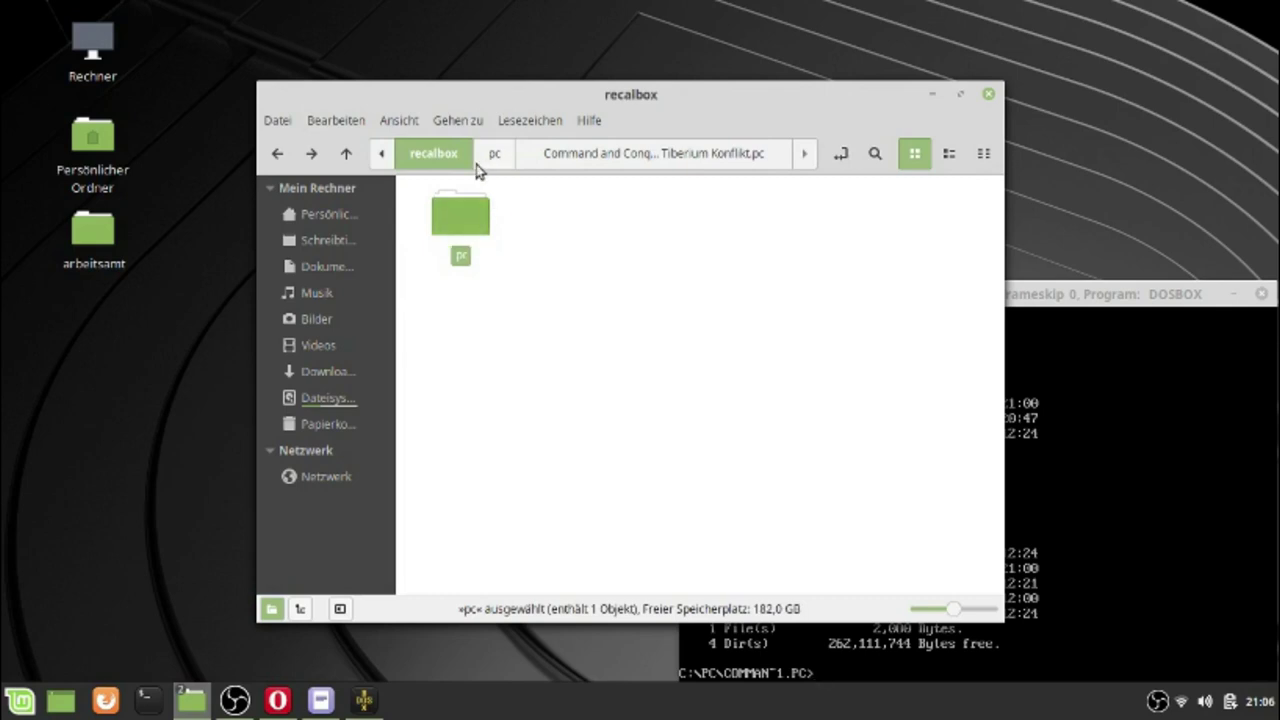
double_click(471, 214)
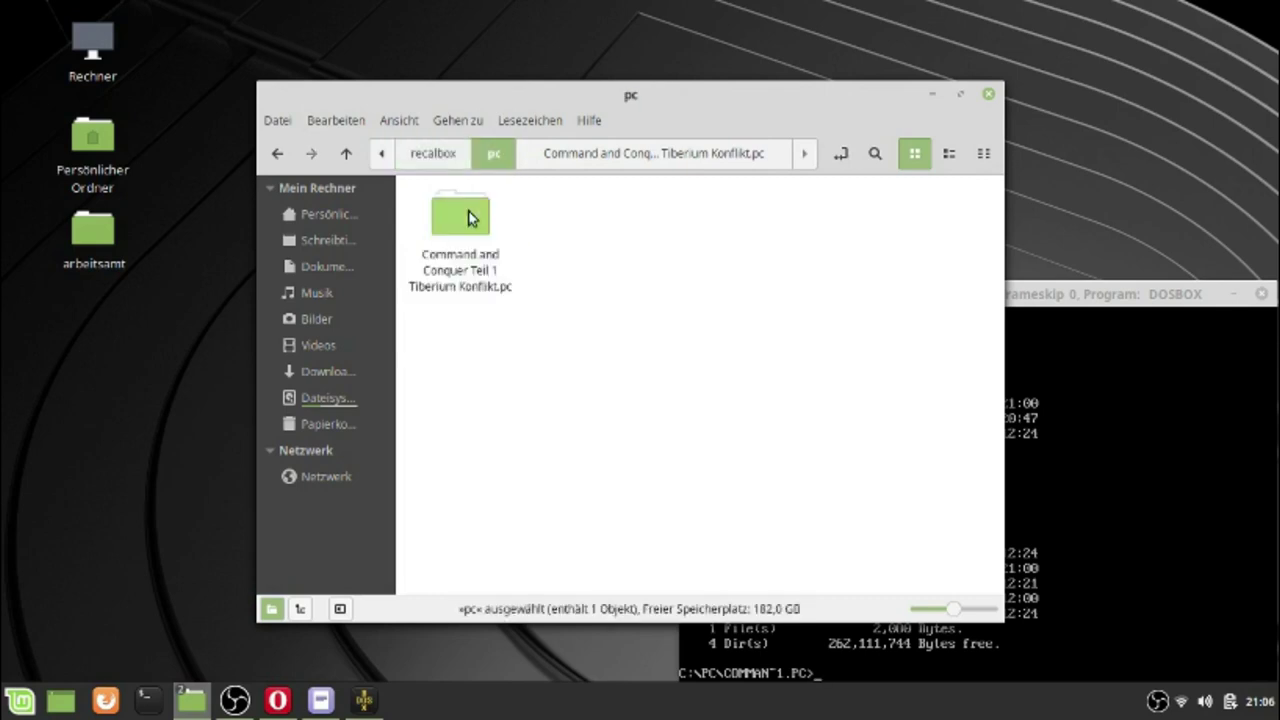
- Examine the Command and Conquer folder's name and its .pc ending in rename mode, leaving the name as it is
left_click(471, 300)
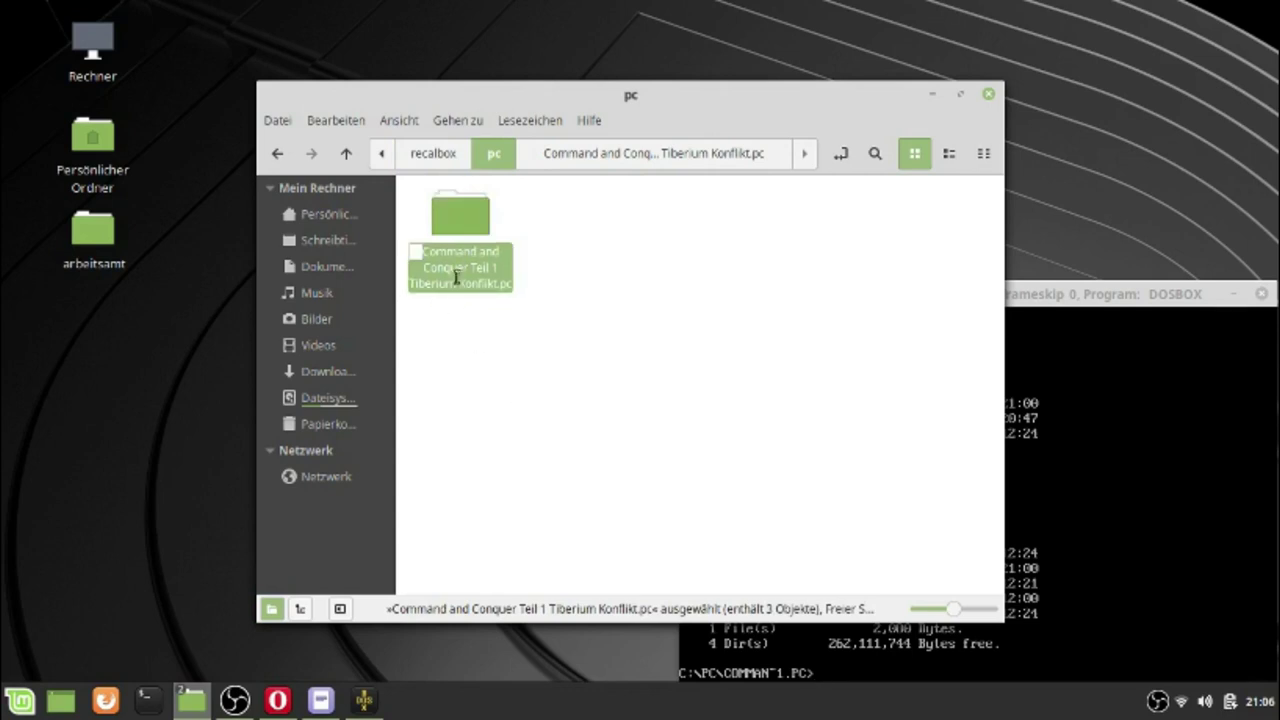
left_click(457, 270)
left_click_drag(498, 282, 515, 287)
left_click(478, 284)
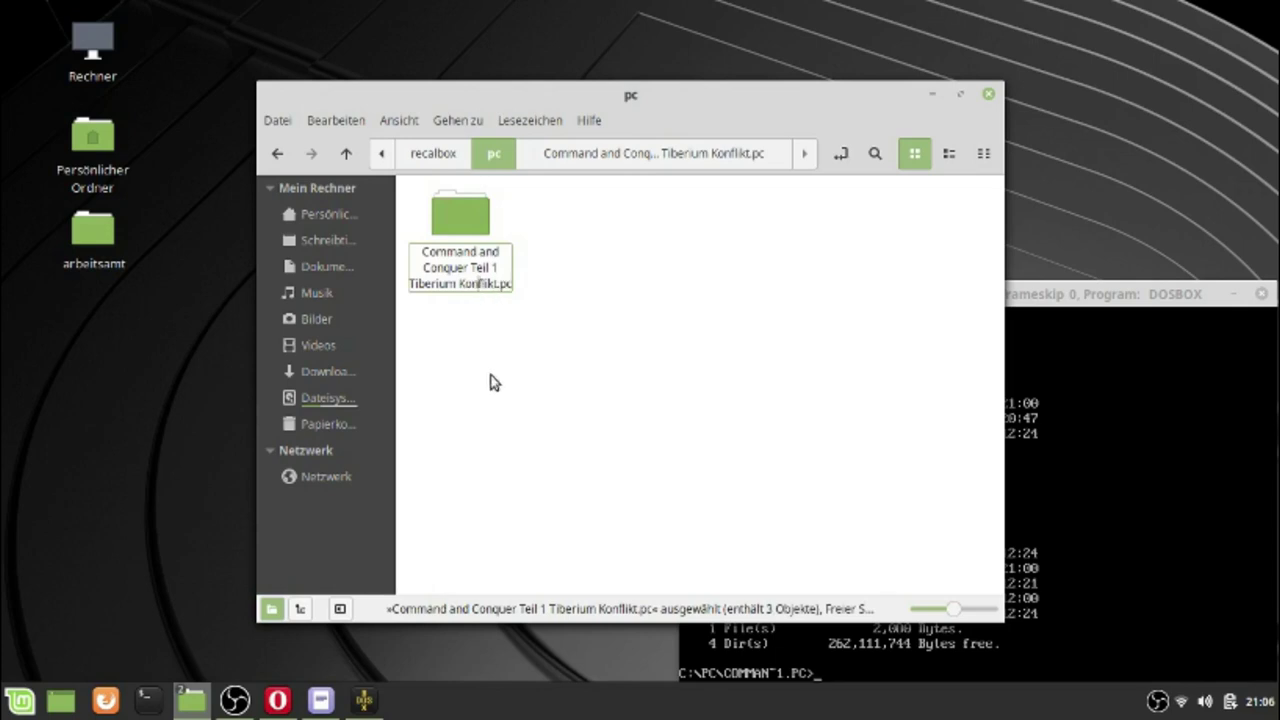
left_click_drag(418, 254, 500, 283)
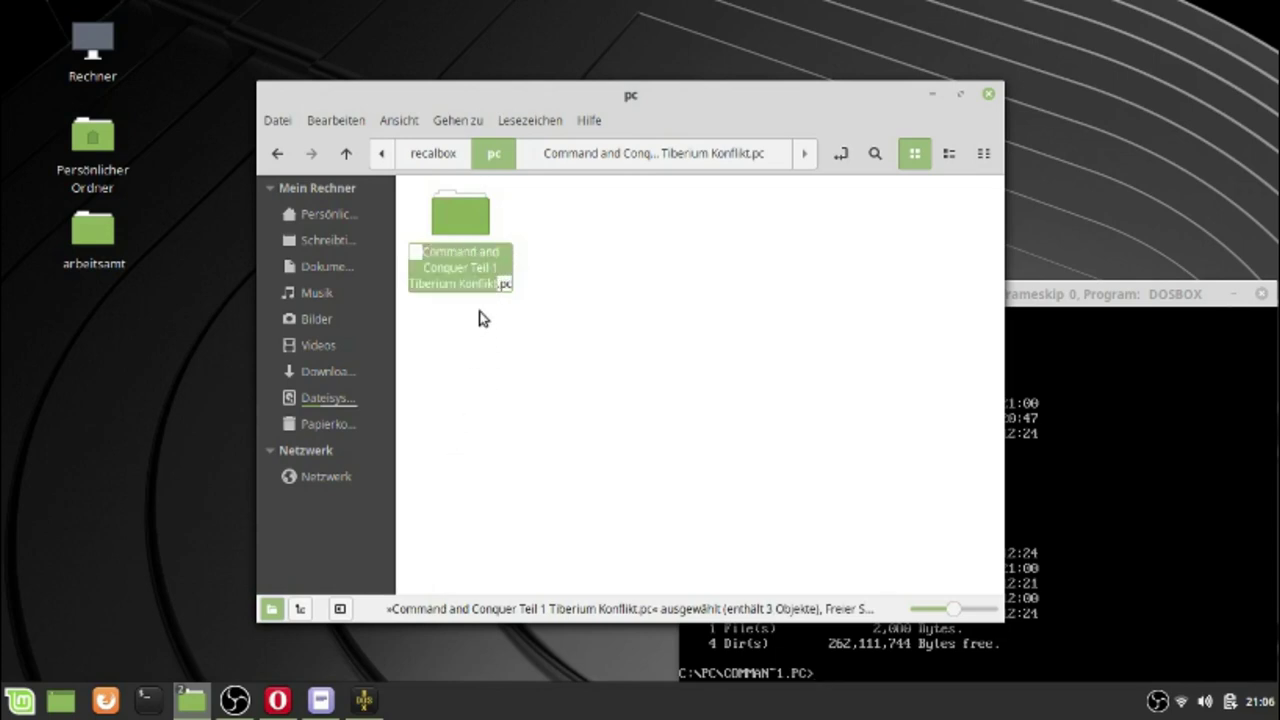
left_click(496, 285)
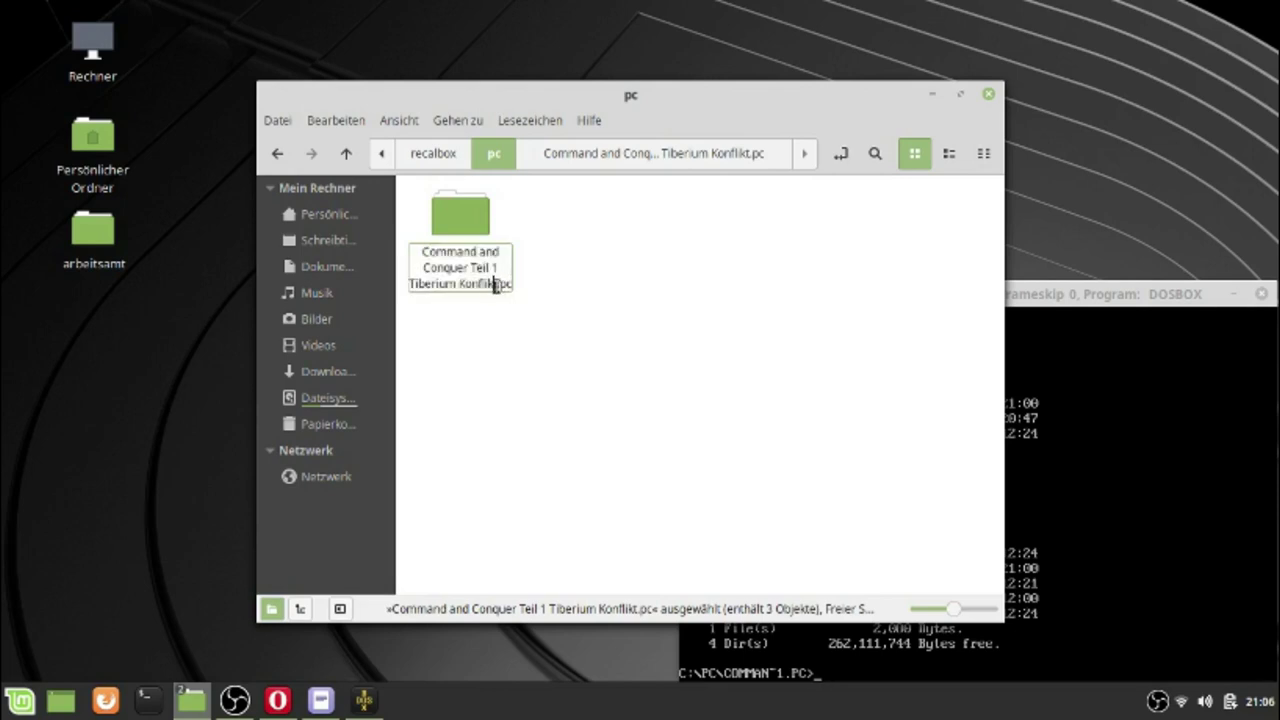
left_click_drag(502, 285, 521, 286)
left_click(612, 338)
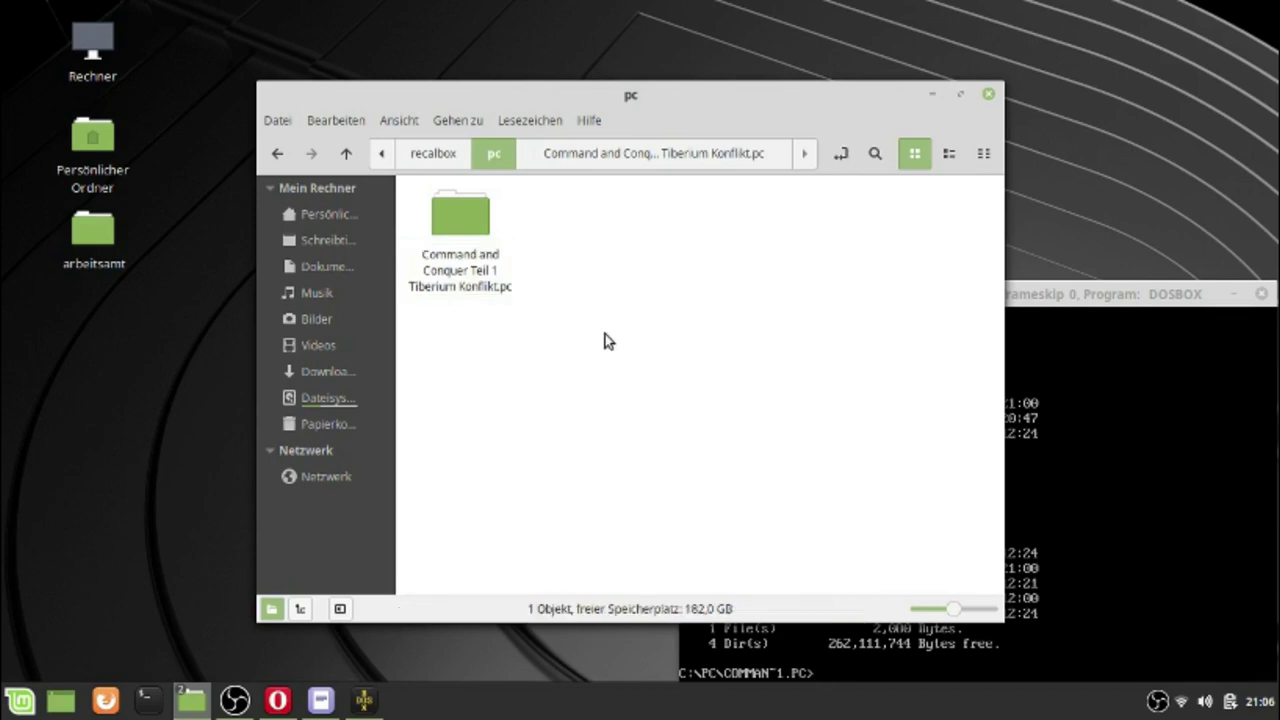
left_click(506, 297)
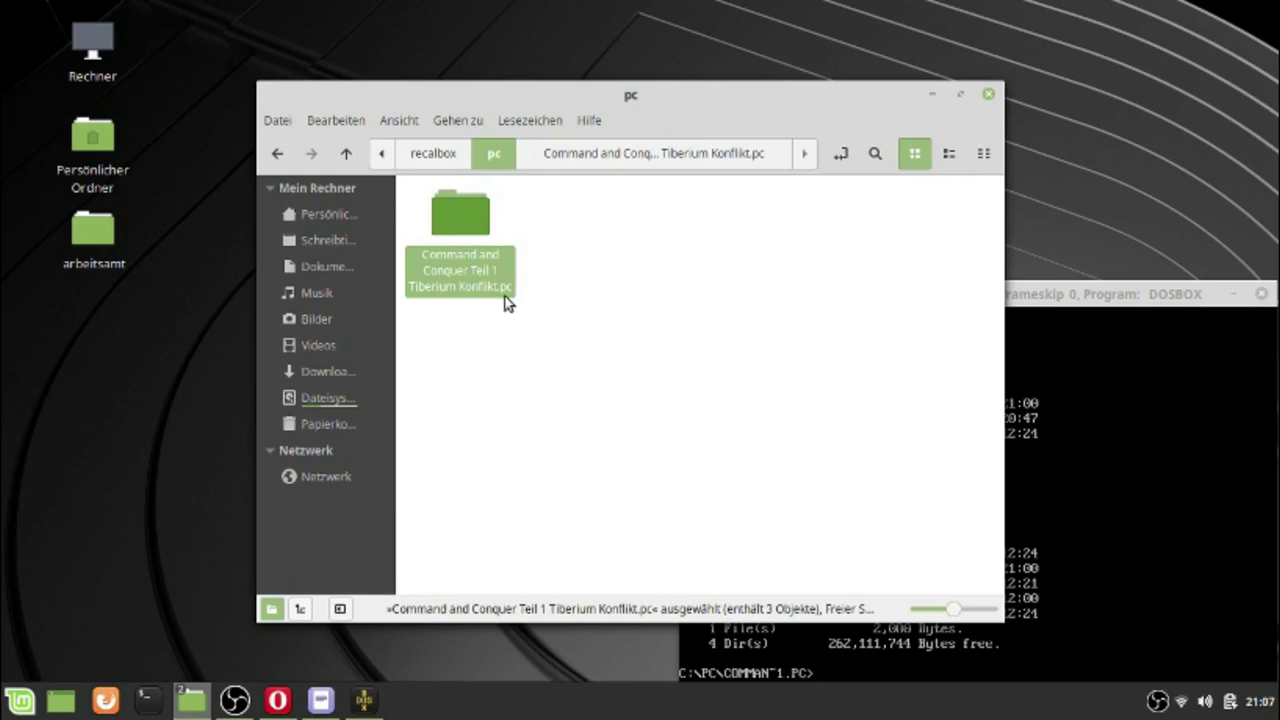
- Open the Command and Conquer folder, look into its DISKS subfolder and return to the game folder
double_click(470, 210)
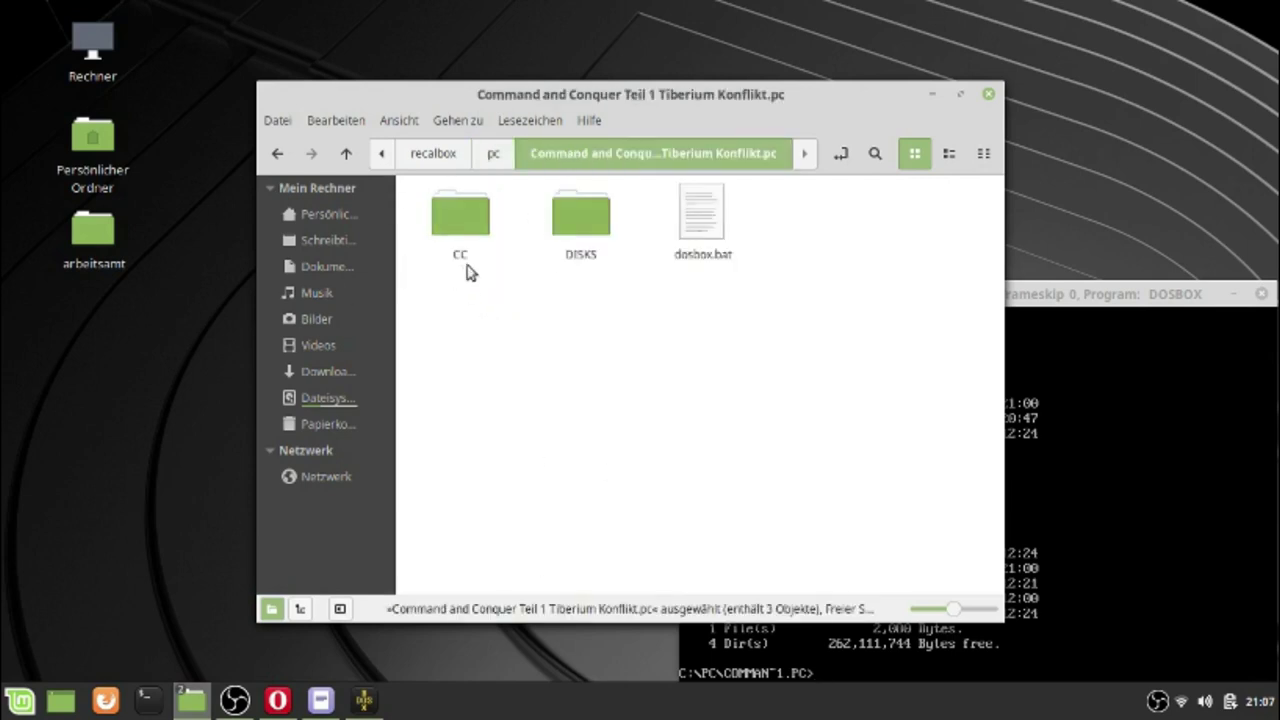
left_click_drag(468, 271, 603, 209)
left_click(551, 300)
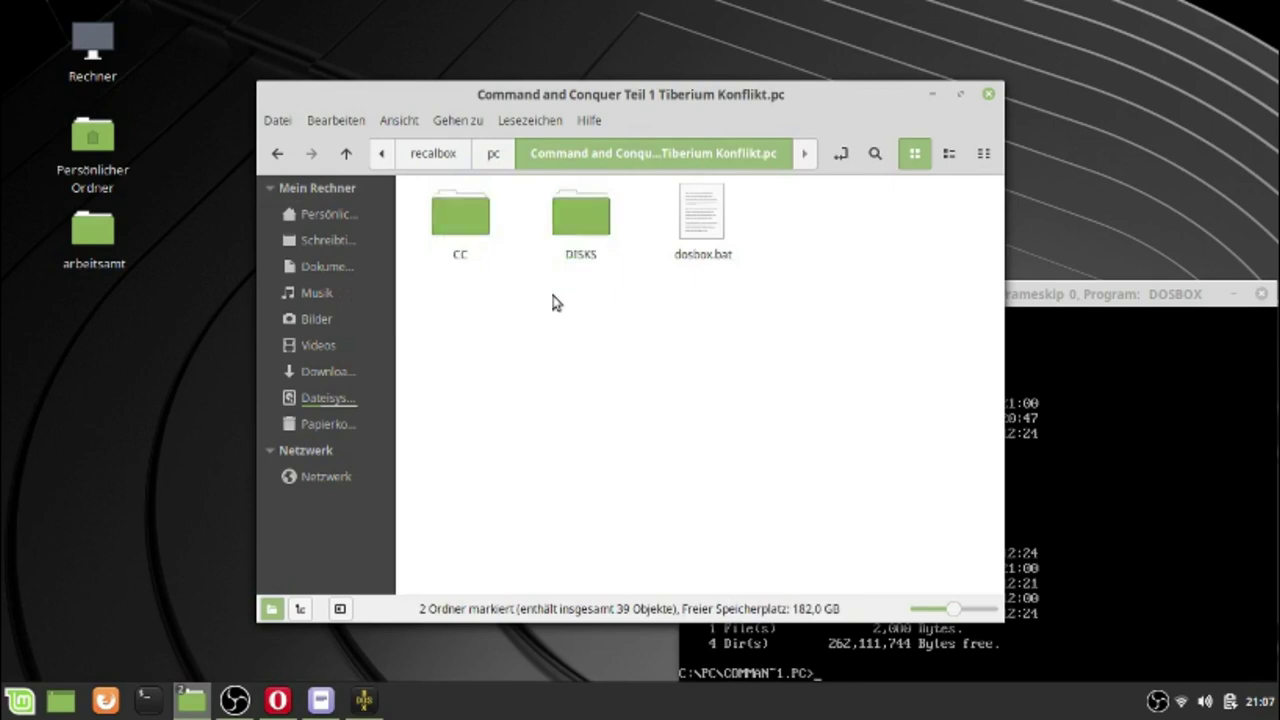
double_click(575, 225)
left_click(675, 155)
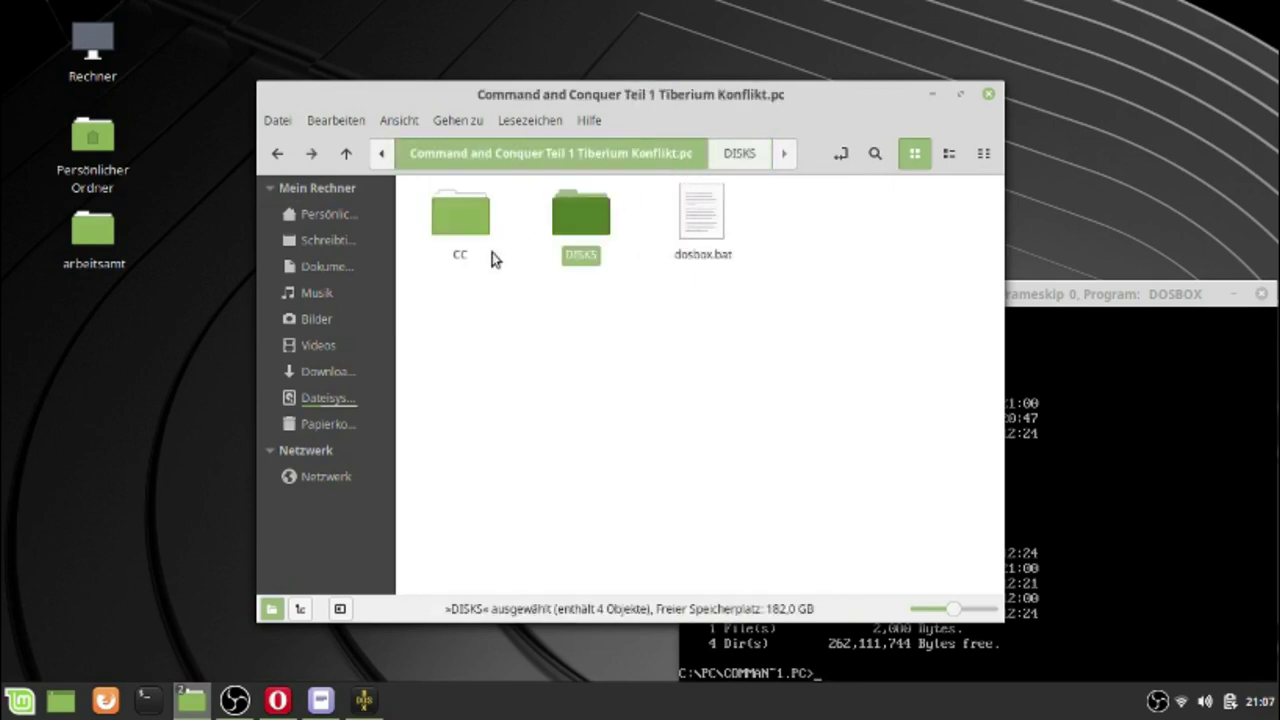
- Open dosbox.bat from the game folder in the text editor
left_click(714, 216)
right_click(714, 216)
left_click(757, 240)
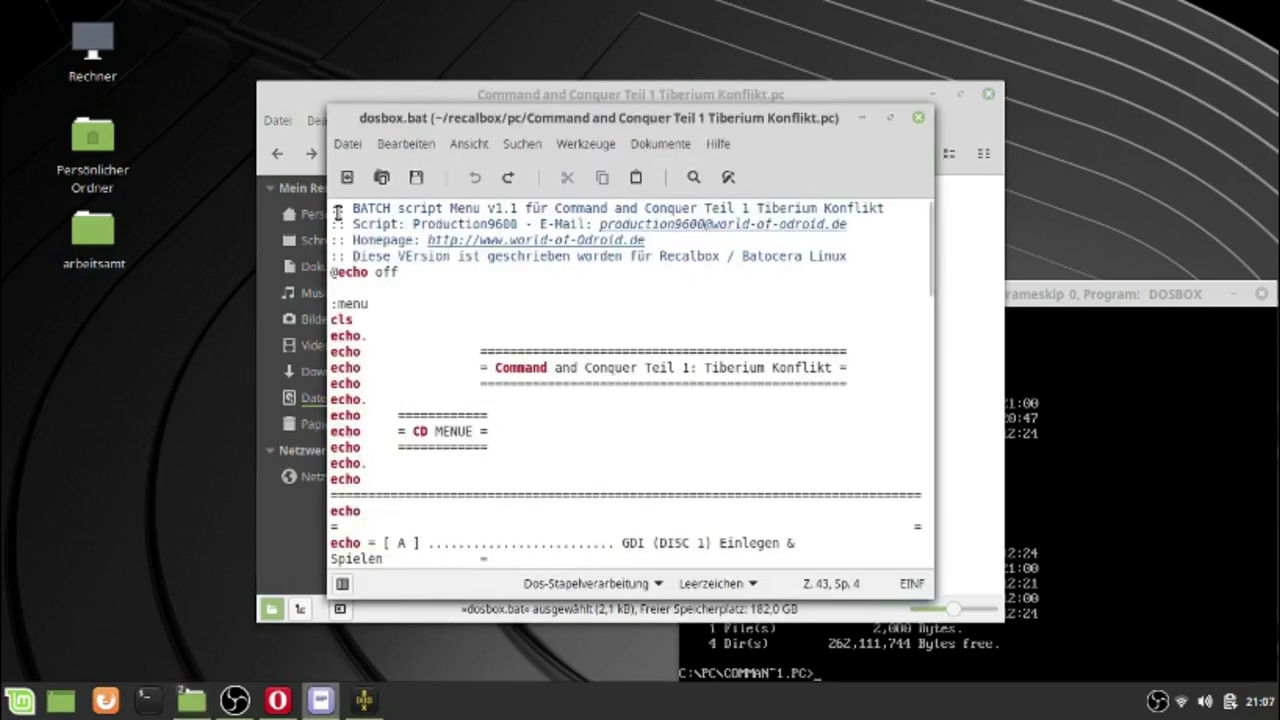
- Correct the misspelled "VErsion" to "Version" in the fourth comment line of dosbox.bat
left_click_drag(330, 208, 712, 245)
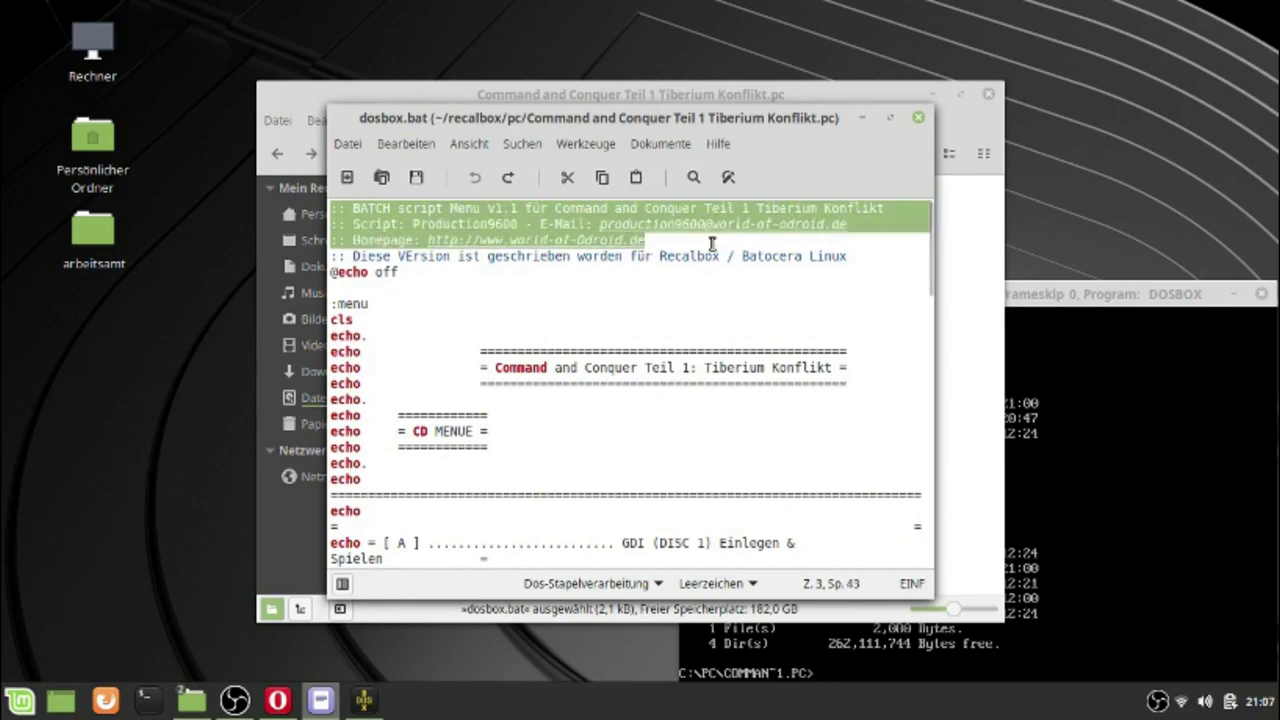
left_click(408, 250)
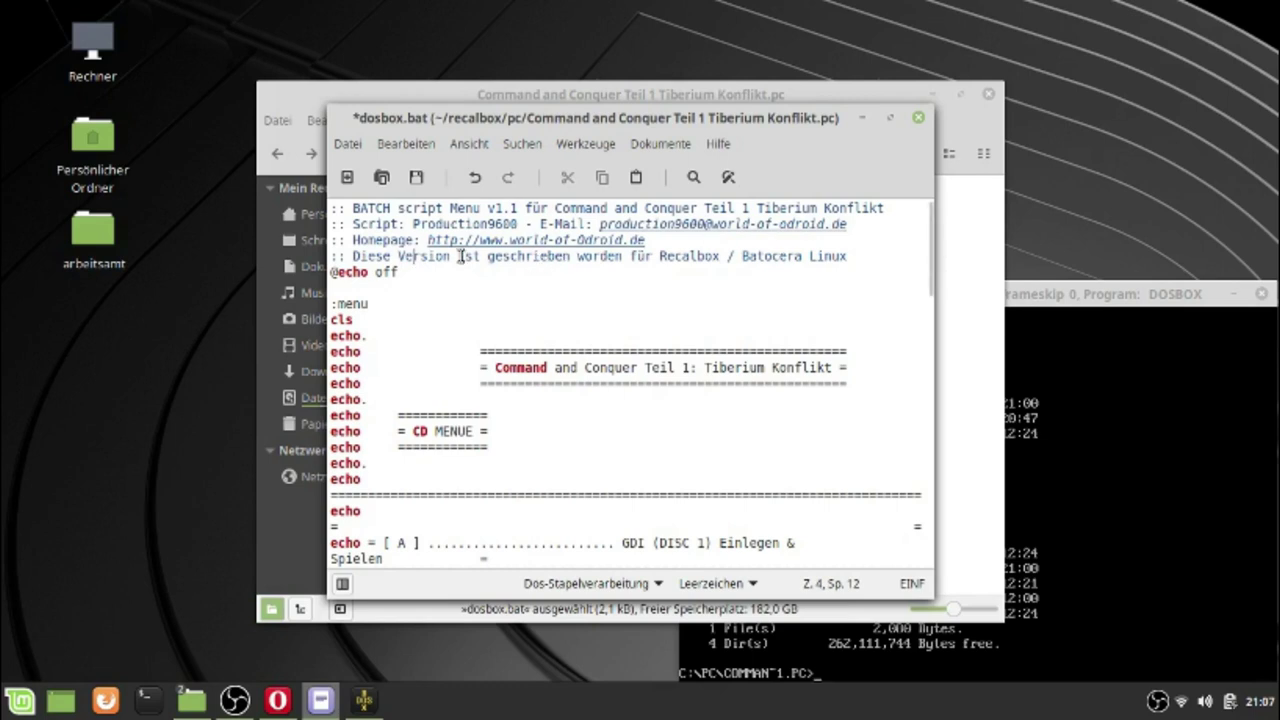
- Review the script author and menu version in the header comments and skim through dosbox.bat
left_click_drag(414, 224, 516, 216)
left_click(509, 209)
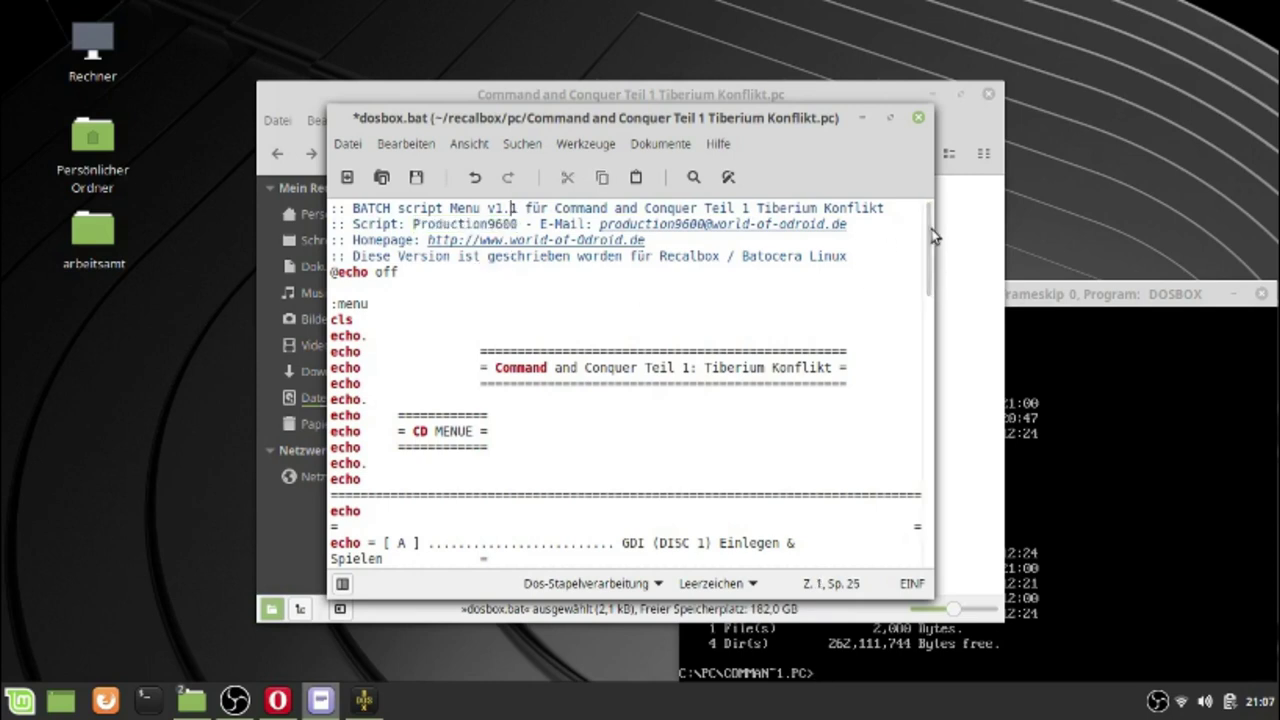
scroll(930, 272, "down", 3)
left_click_drag(930, 272, 931, 236)
left_click_drag(402, 272, 330, 273)
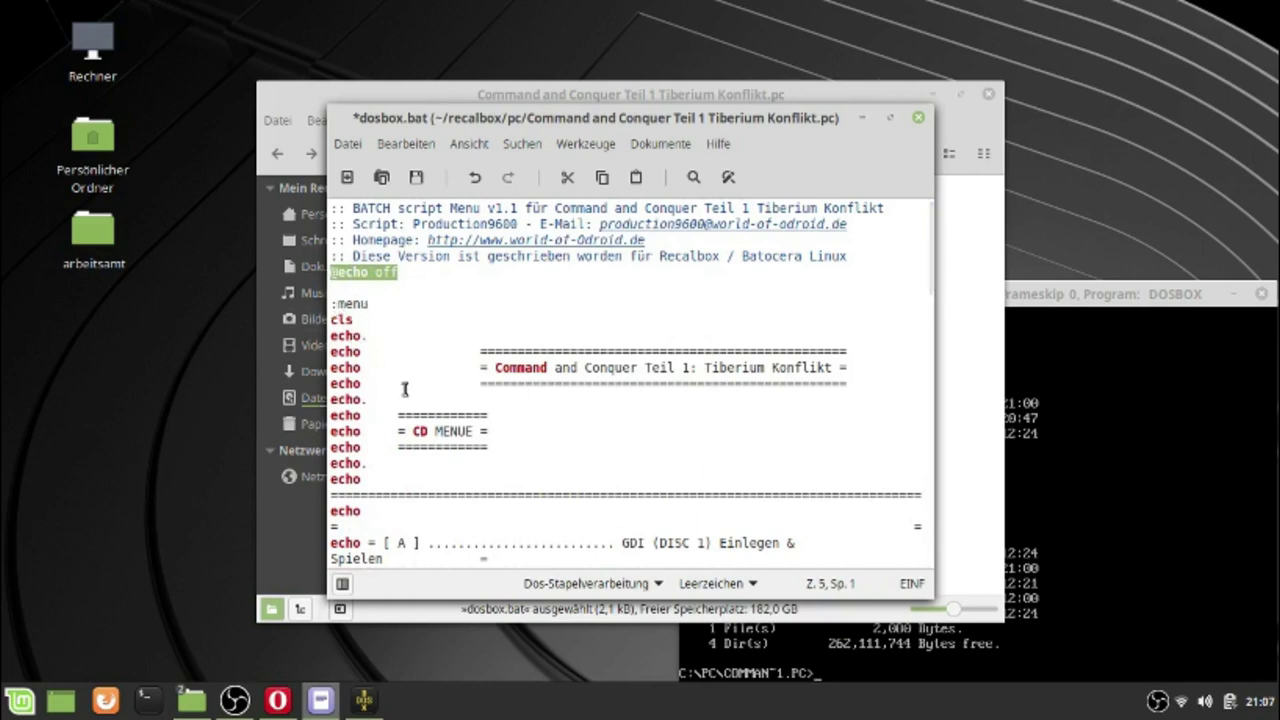
double_click(333, 336)
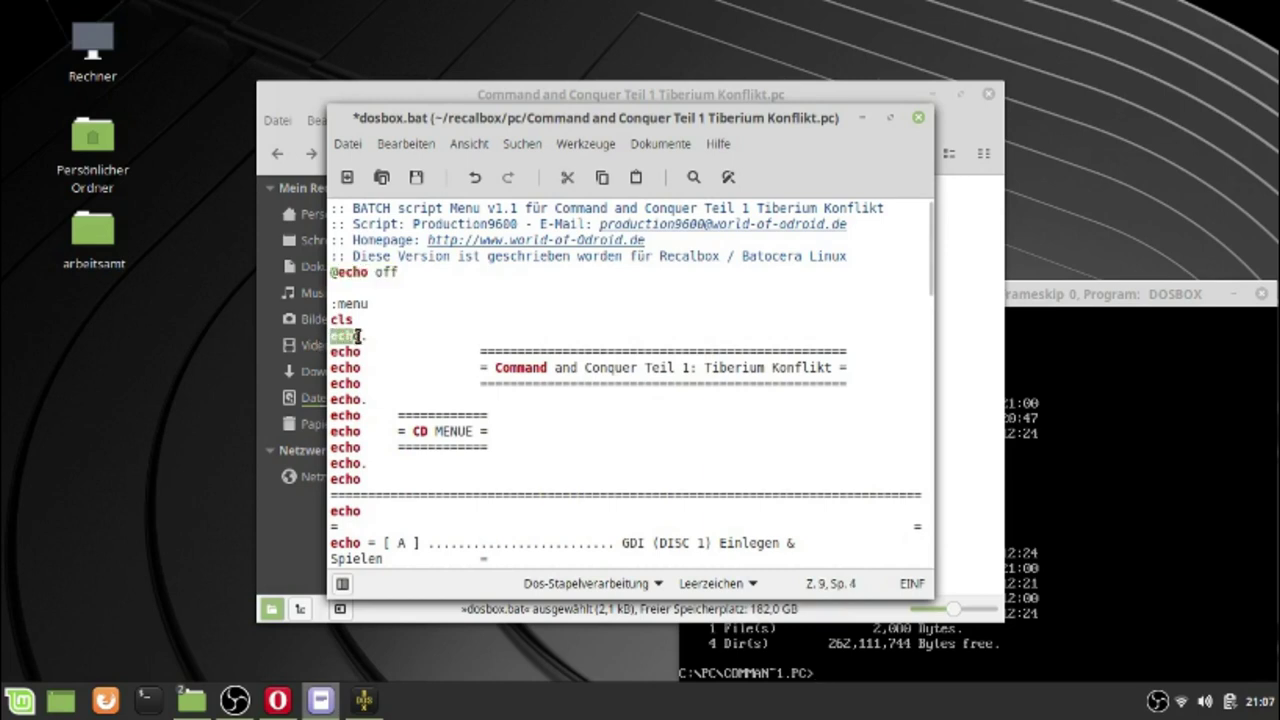
left_click(1082, 306)
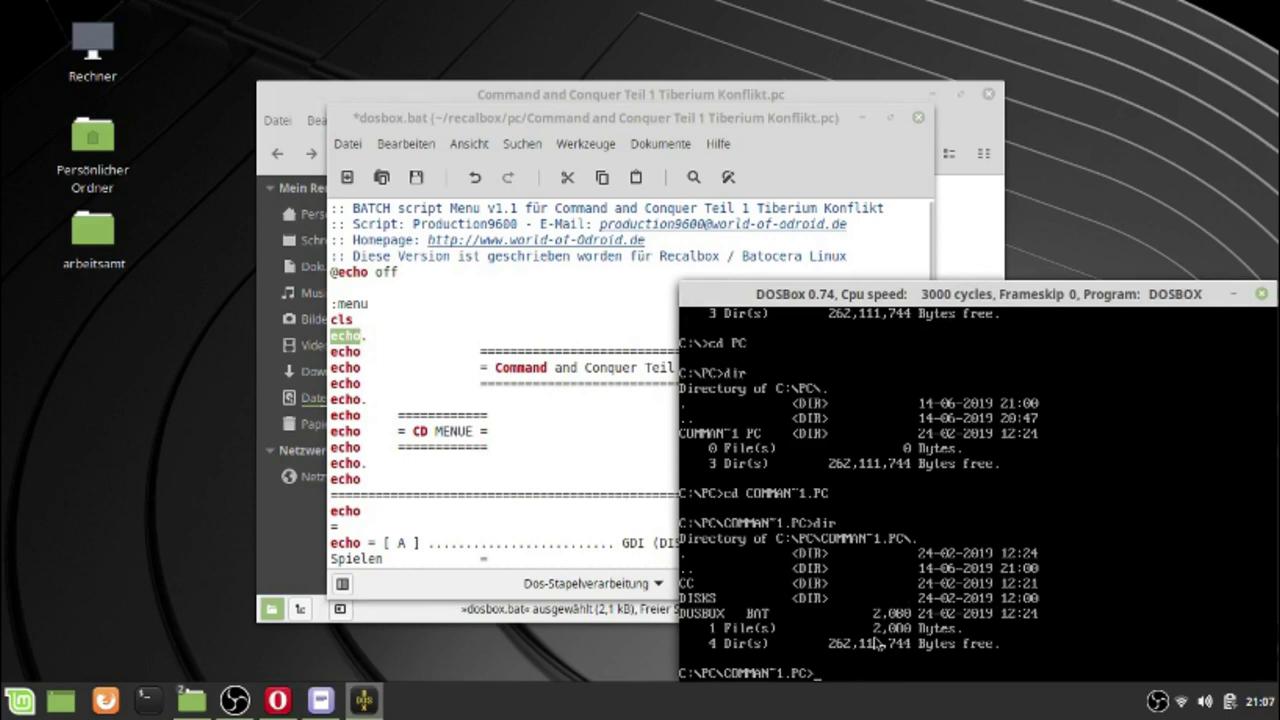
type("echo")
left_click_drag(402, 272, 330, 271)
- Examine the imgmount line in the :GDI section, including its drive letter d and the path ./DISKS/gdi.iso
left_click_drag(930, 232, 941, 443)
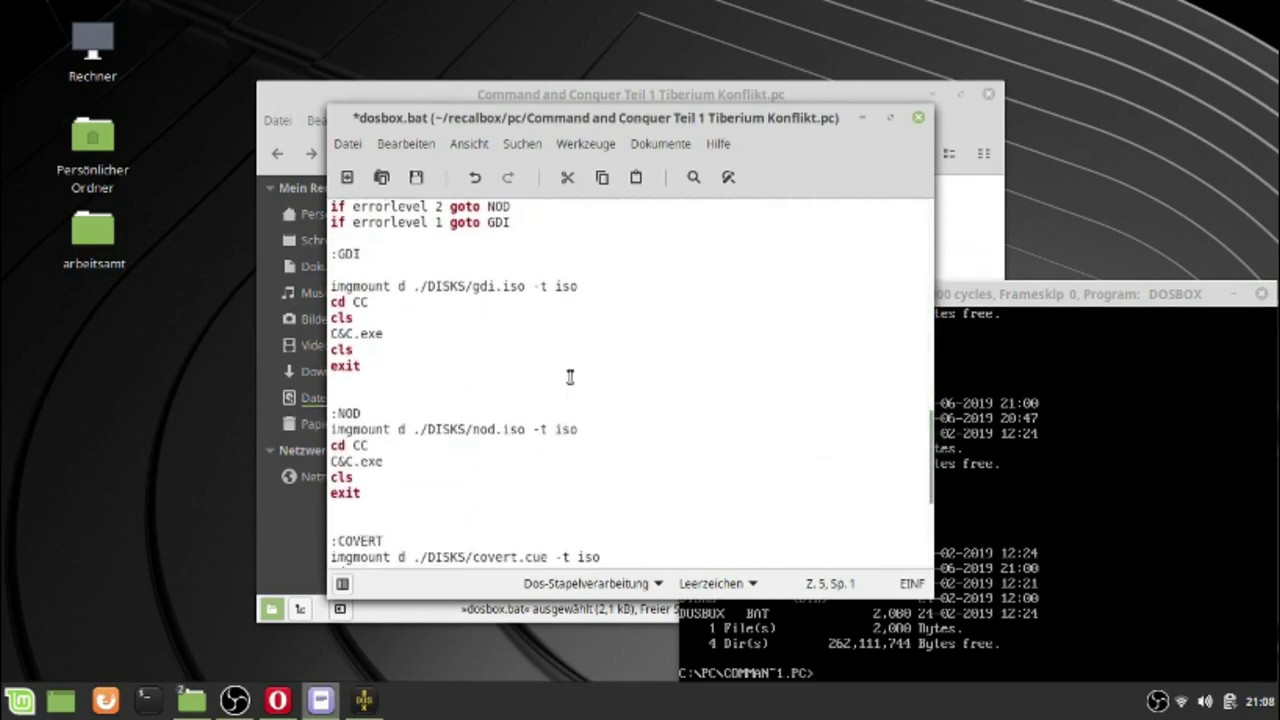
left_click_drag(594, 287, 333, 290)
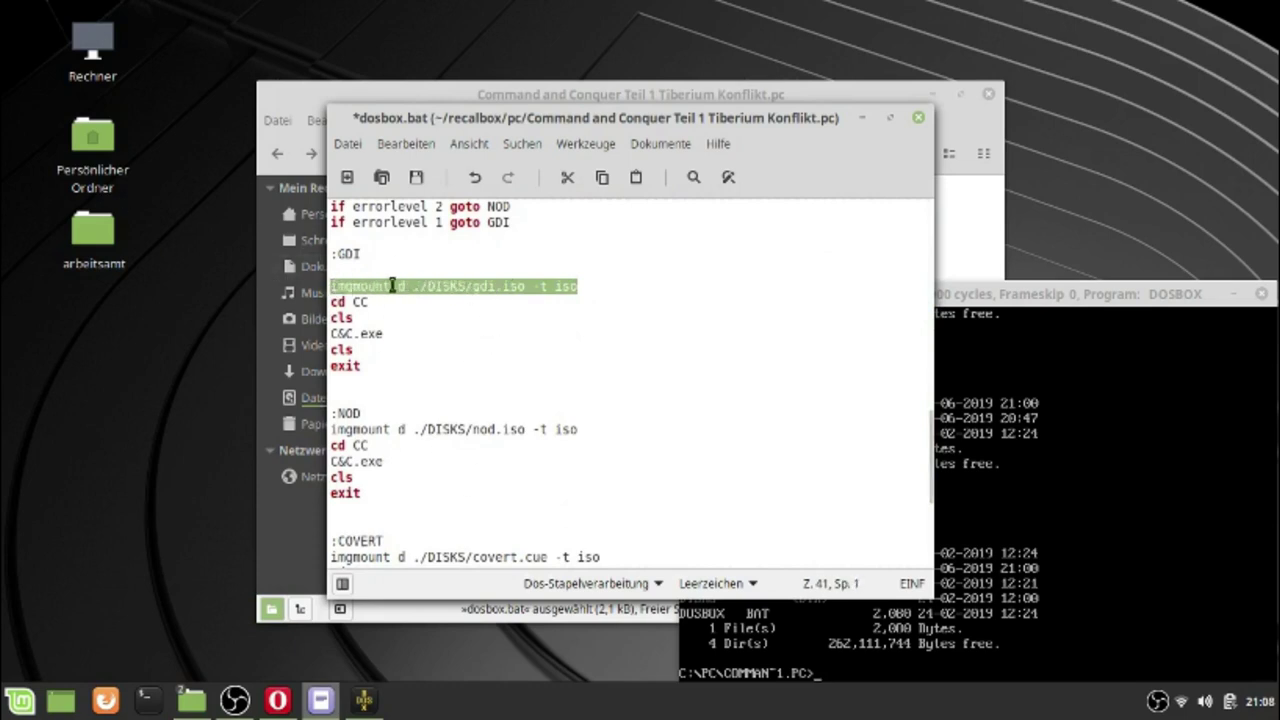
left_click(333, 287)
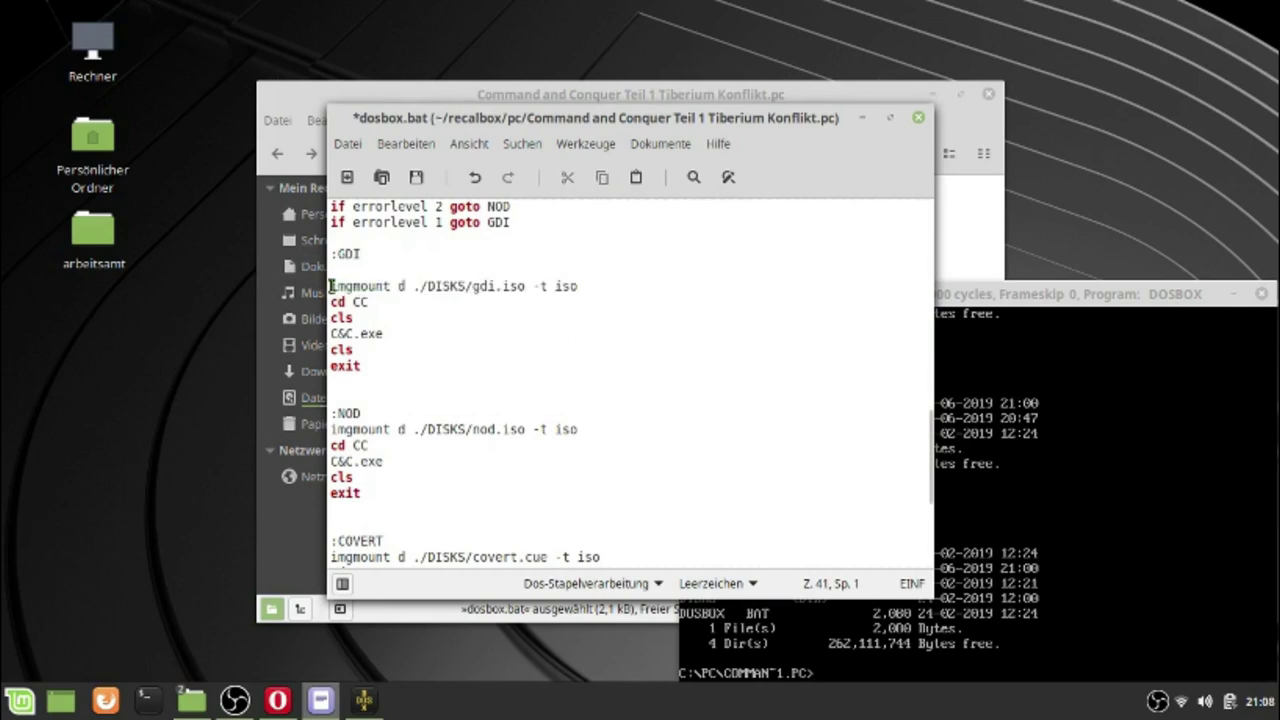
left_click(398, 287)
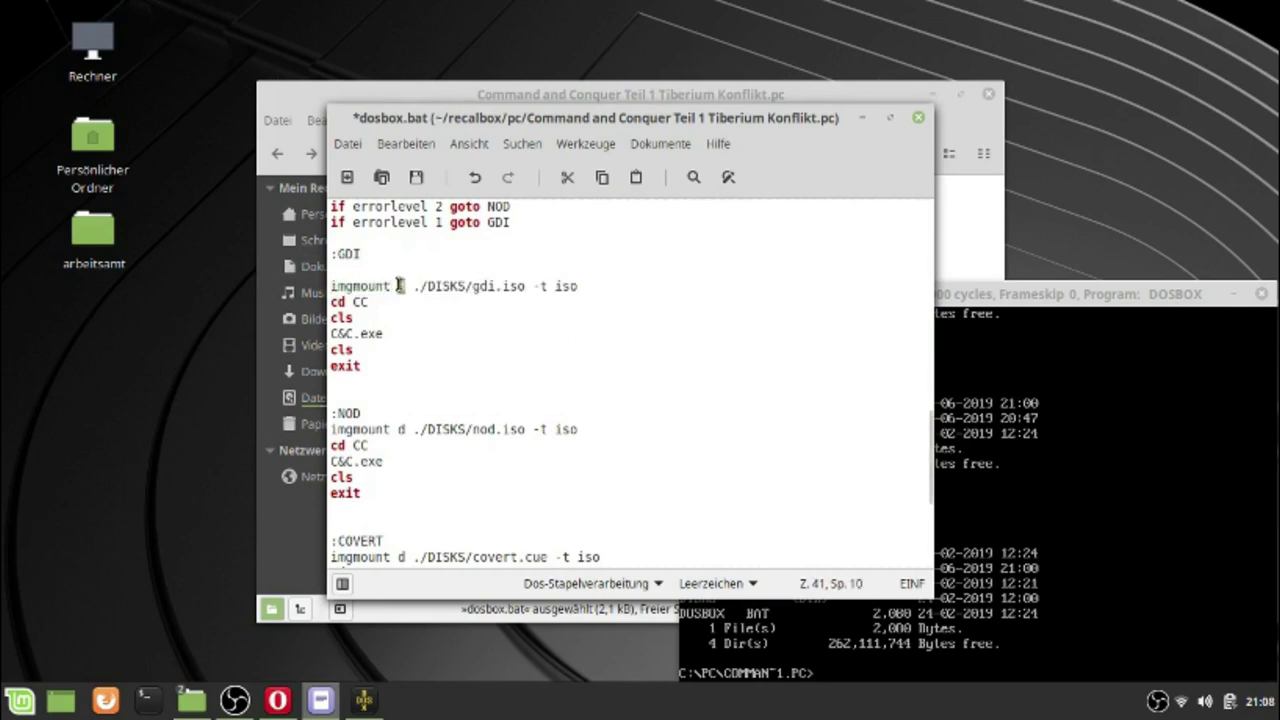
left_click_drag(415, 287, 522, 290)
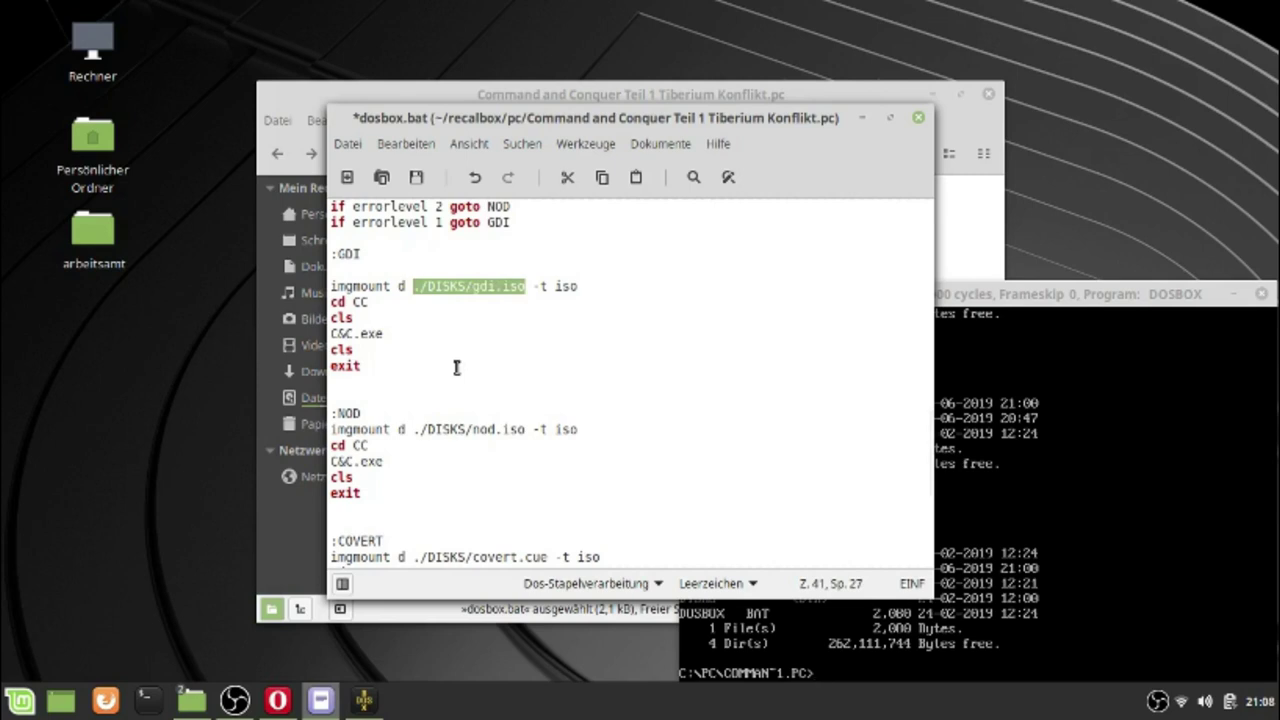
- Compare the ./DISKS/gdi.iso path in the :GDI imgmount line with the GDI.iso file in the DISKS folder
left_click(417, 288)
left_click_drag(411, 288, 427, 289)
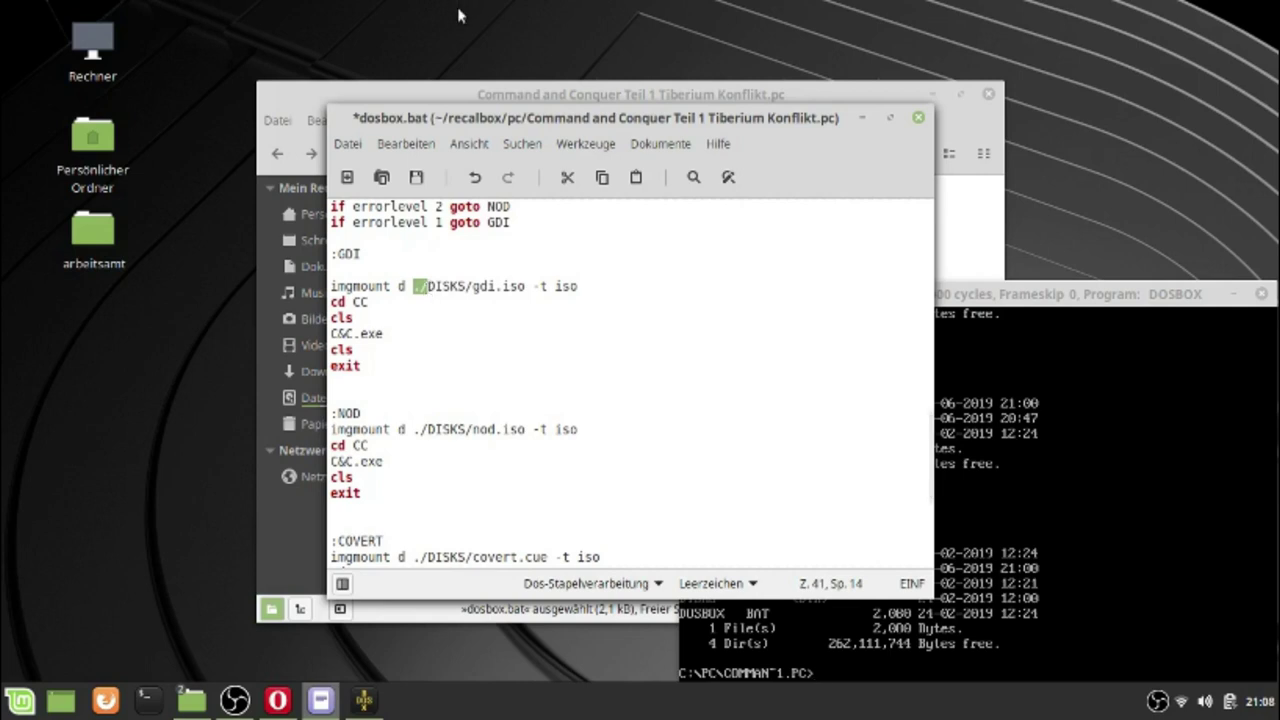
left_click_drag(556, 117, 902, 109)
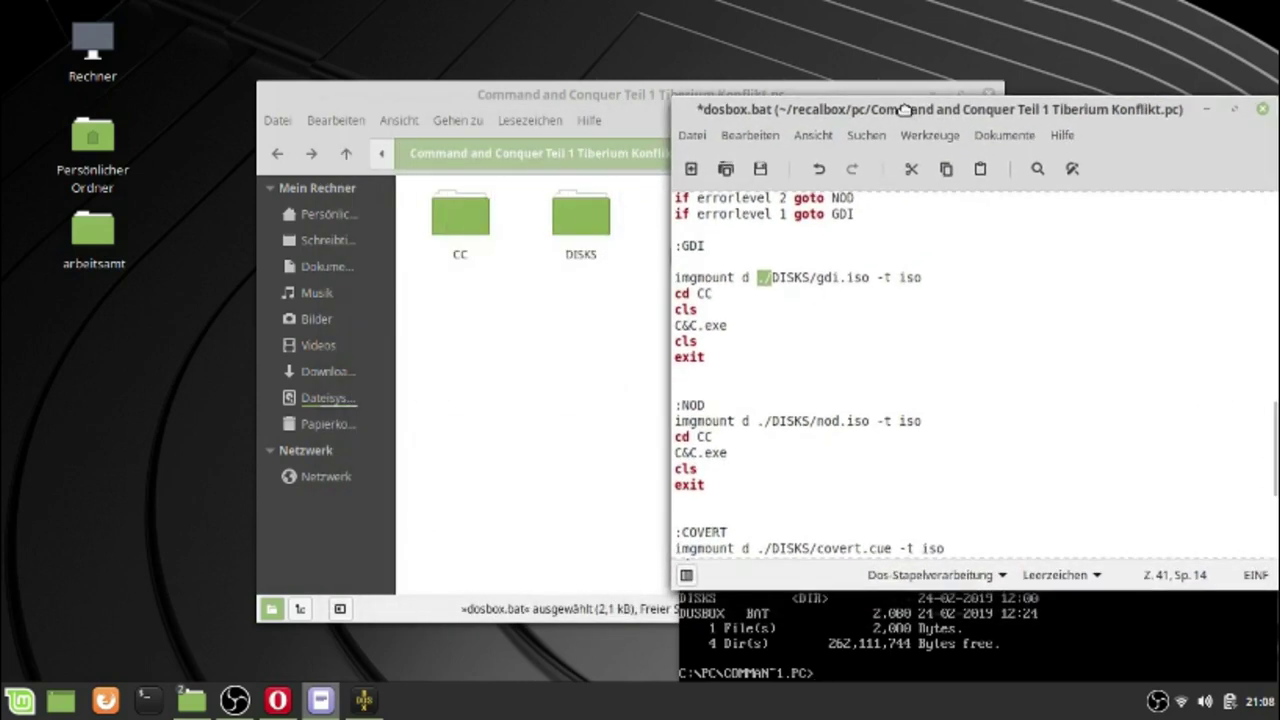
double_click(586, 238)
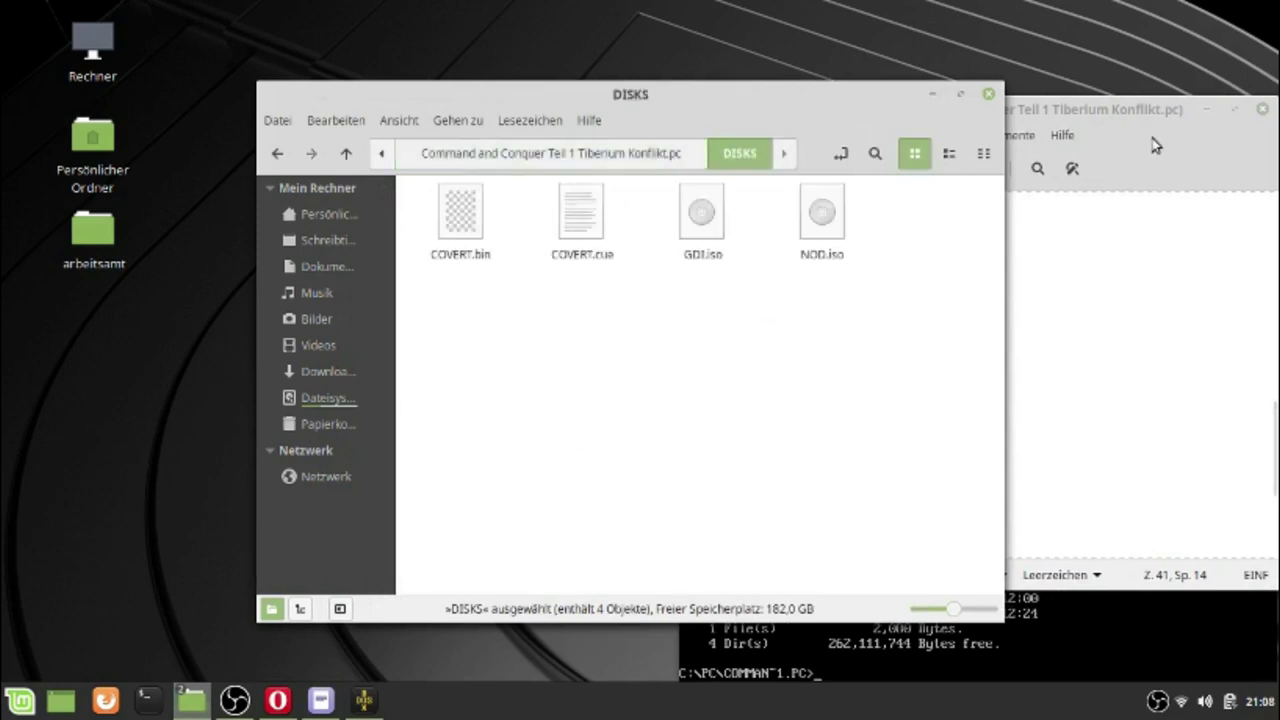
left_click(1126, 122)
left_click_drag(816, 278, 868, 278)
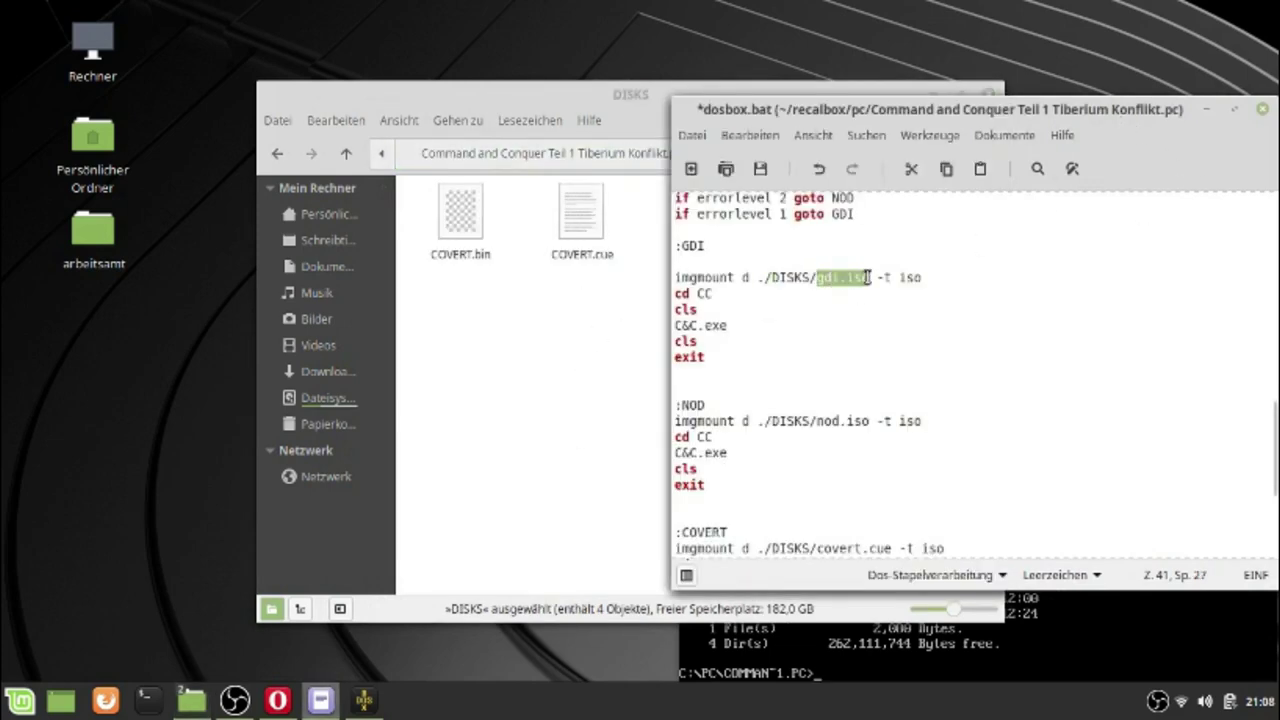
left_click(622, 273)
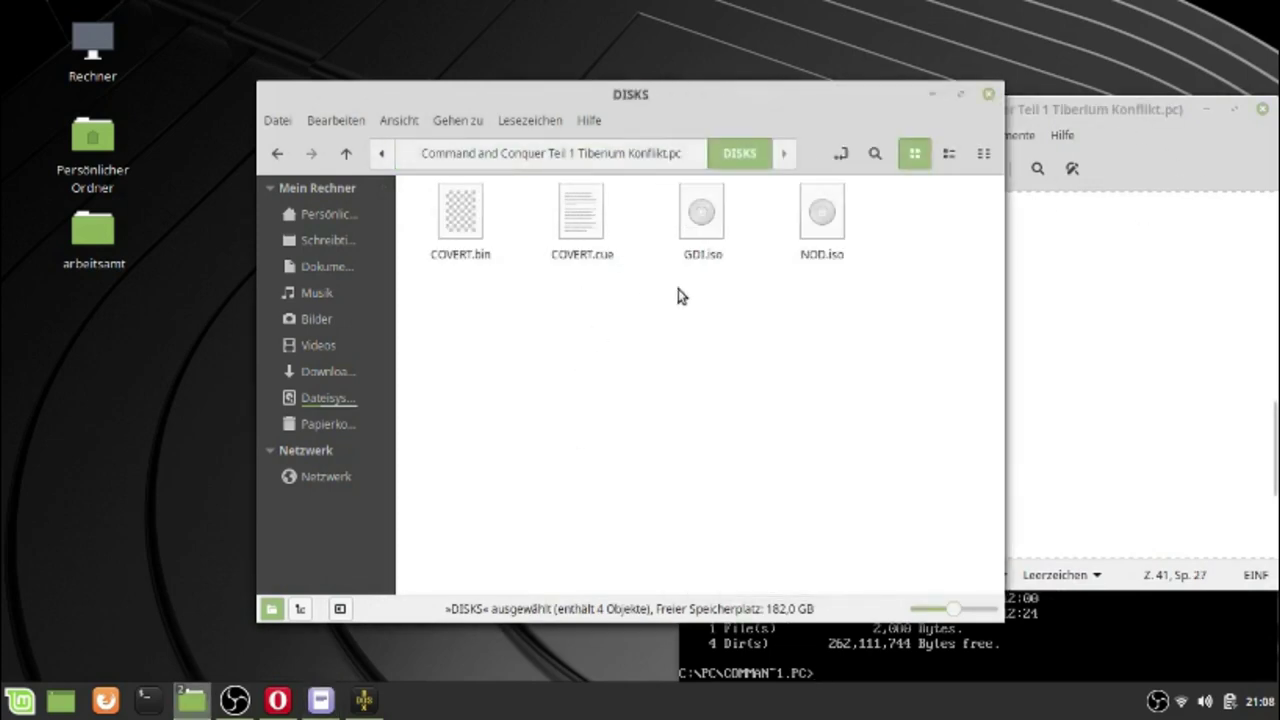
left_click(698, 228)
left_click(1100, 110)
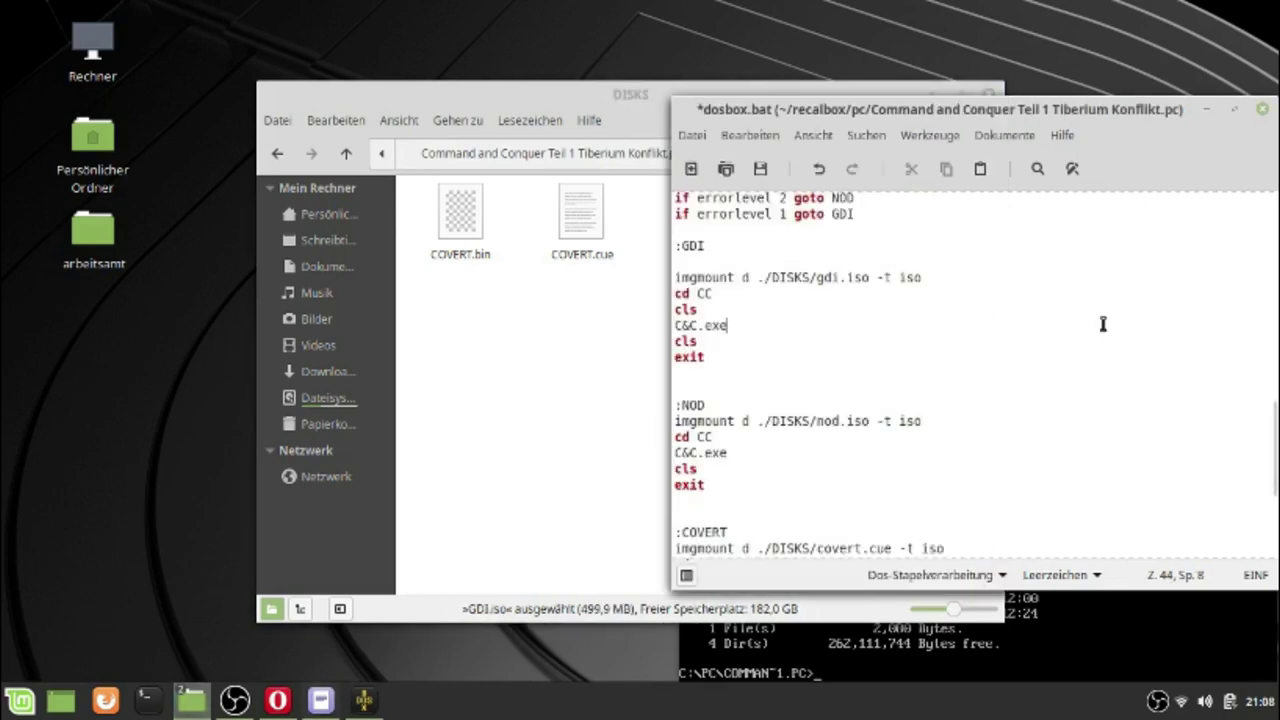
- Examine the -t iso option at the end of the :GDI section's imgmount line
left_click_drag(877, 278, 920, 278)
left_click(931, 279)
left_click(877, 278)
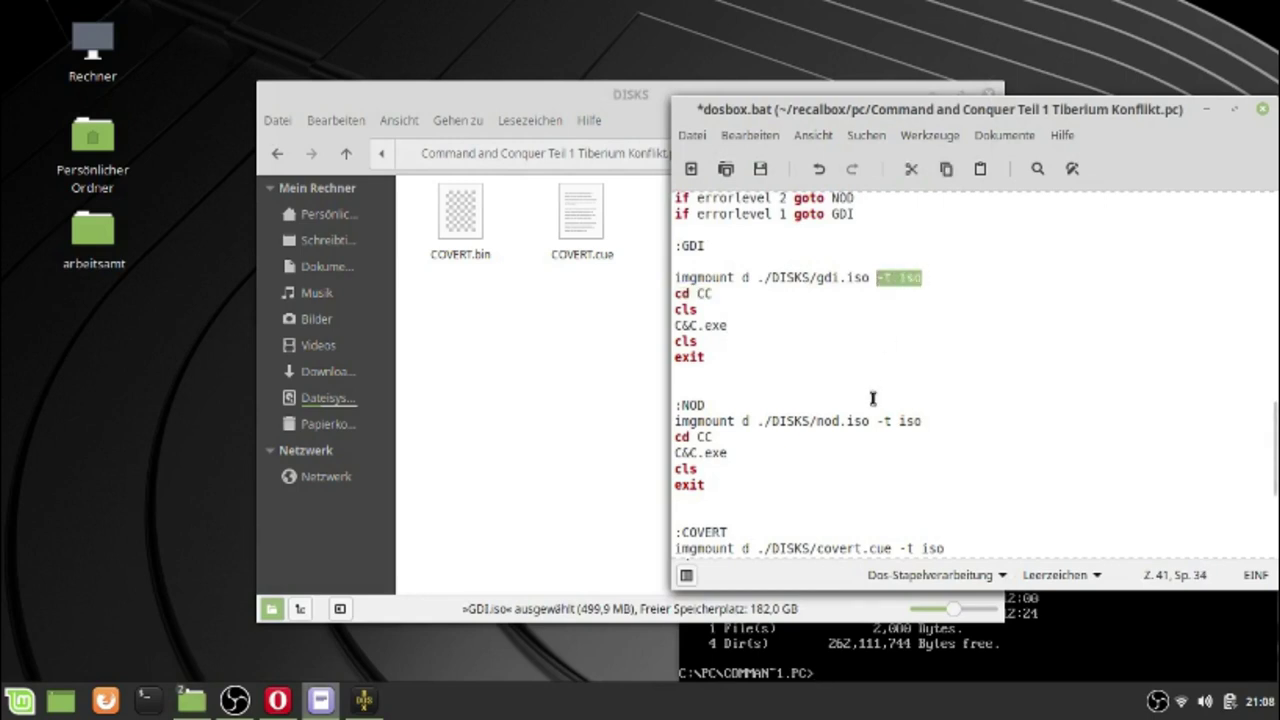
- Check the cd CC and C&C.exe lines of the :GDI section against C&C.EXE in the game's CC folder
left_click(716, 294)
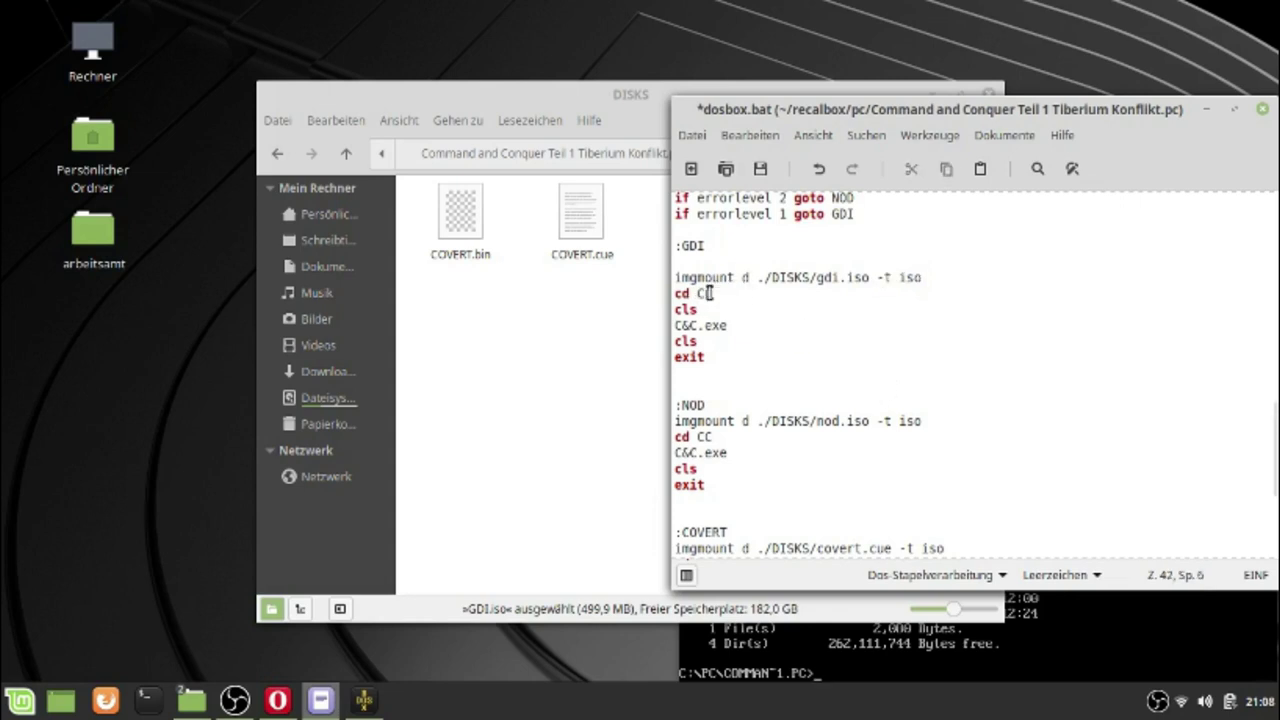
left_click(605, 330)
left_click(641, 157)
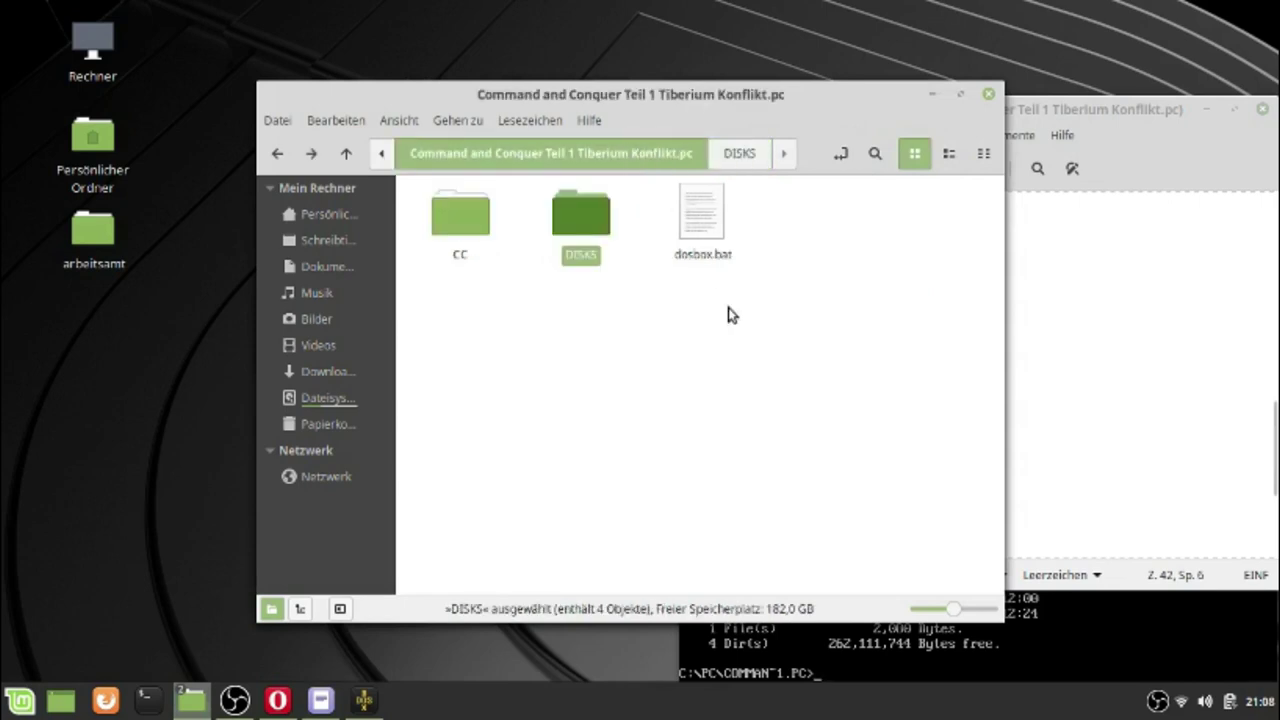
left_click(988, 310)
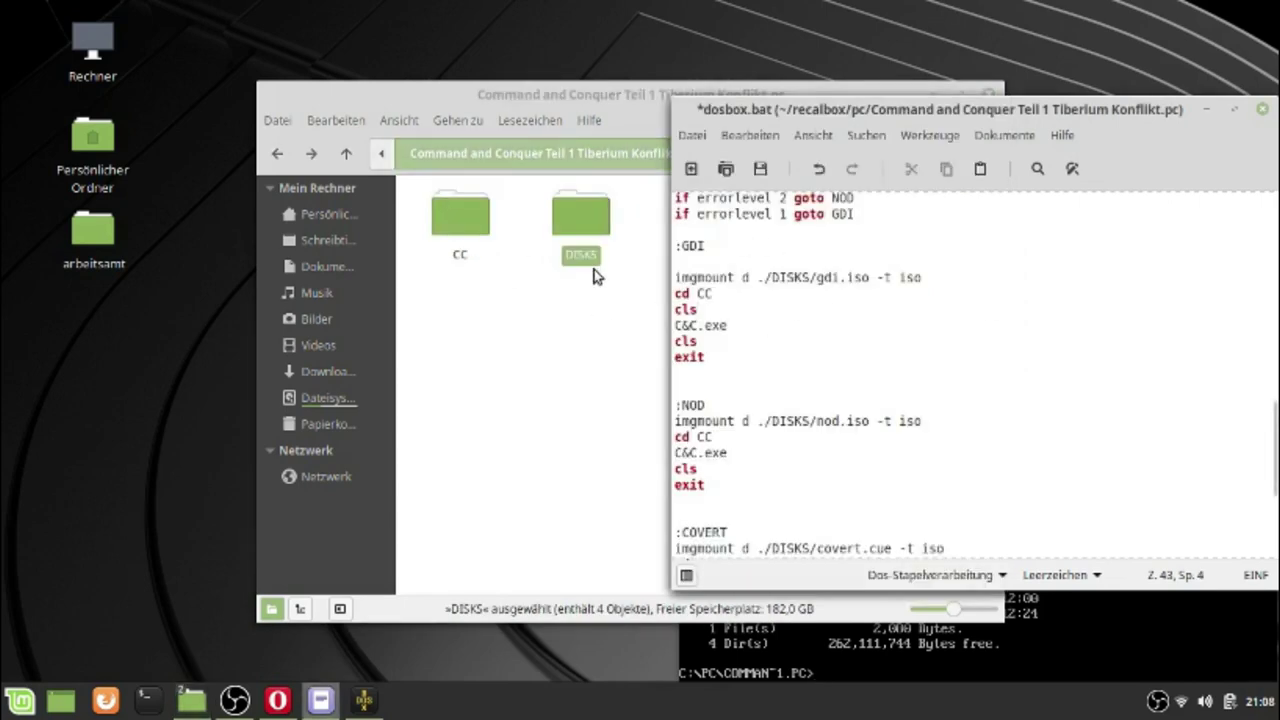
double_click(463, 228)
left_click(787, 325)
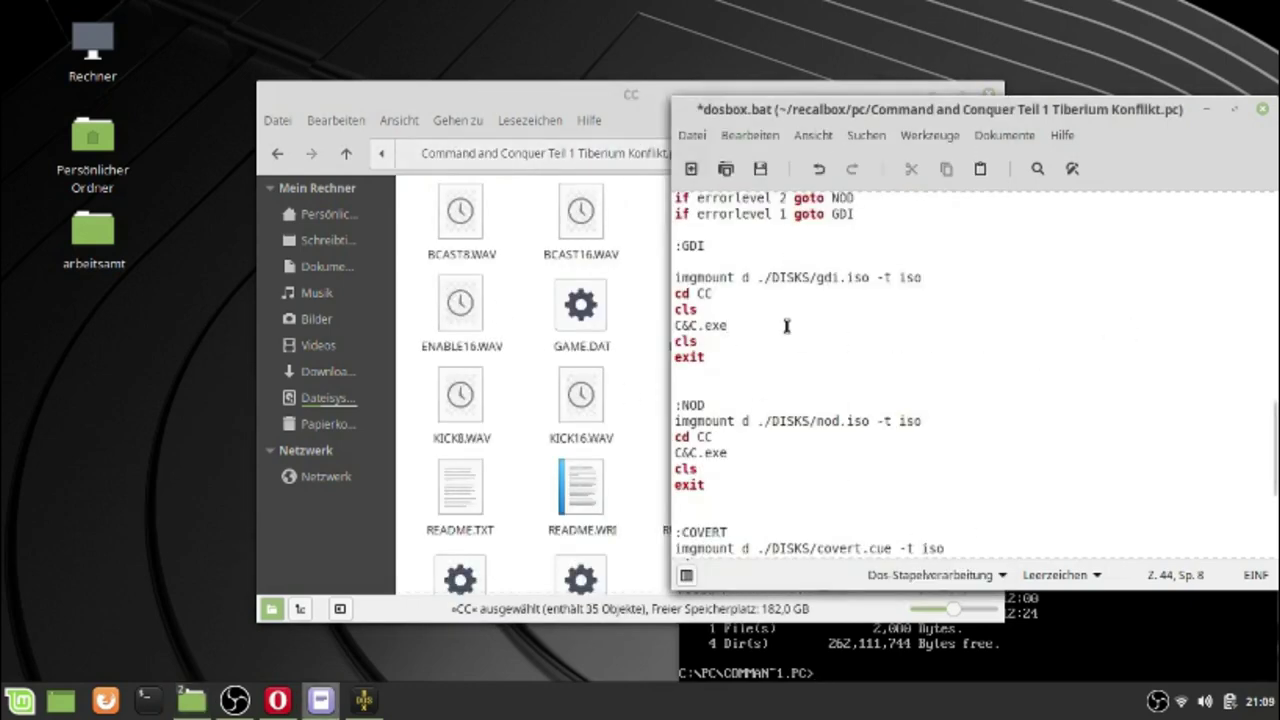
left_click_drag(738, 328, 674, 325)
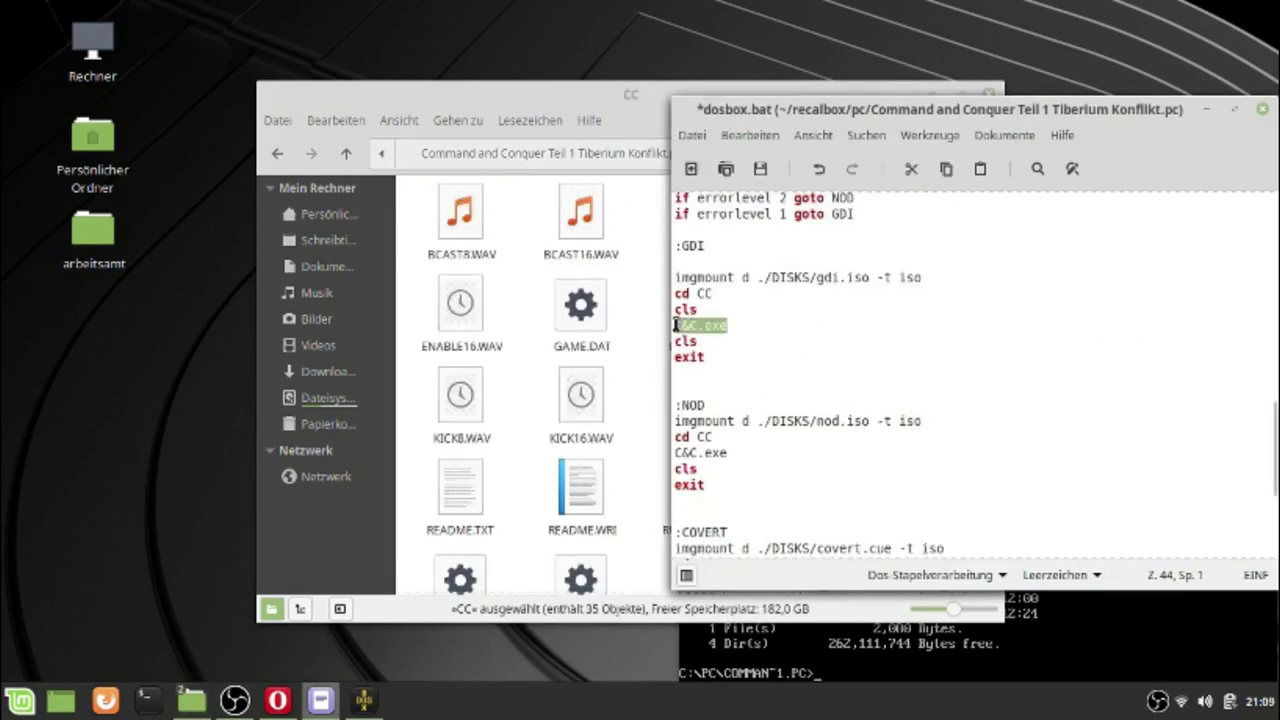
left_click(581, 226)
left_click(706, 220)
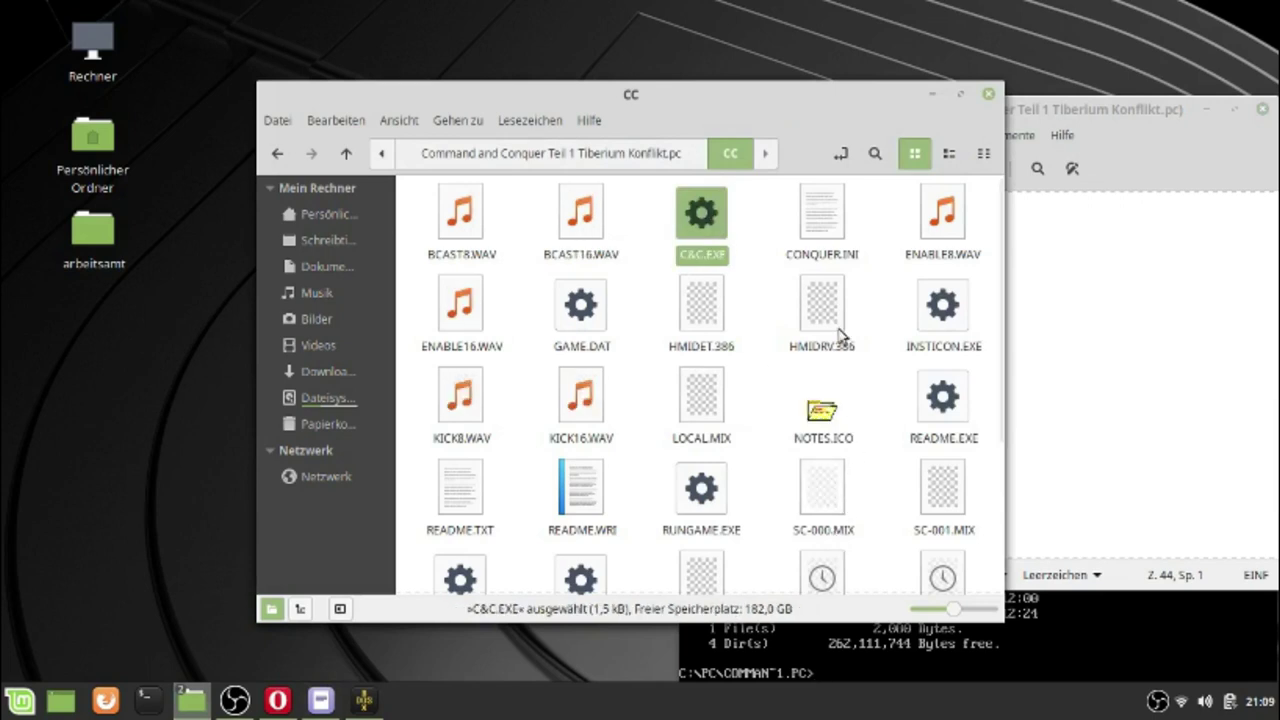
- Compare the :GDI section's gdi.iso with the :NOD section's nod.iso, and examine the :NOD lines C&C.exe, cls and exit
left_click(1080, 276)
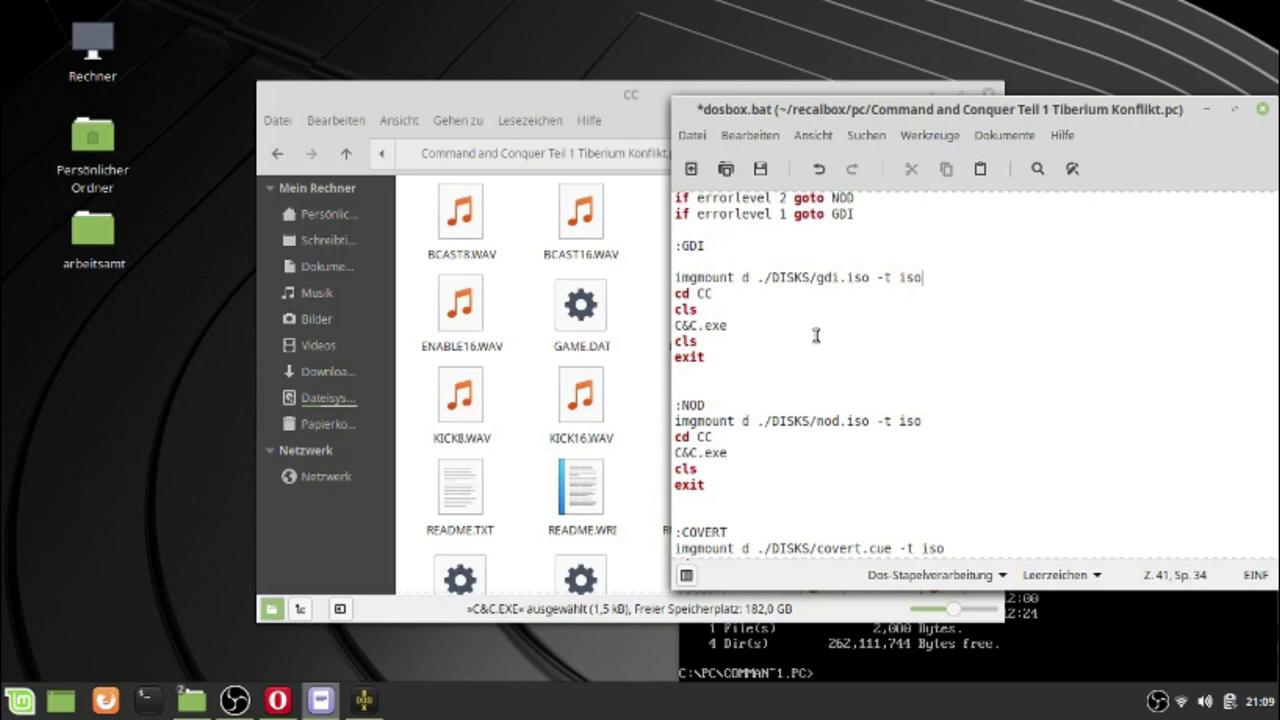
left_click_drag(870, 277, 817, 277)
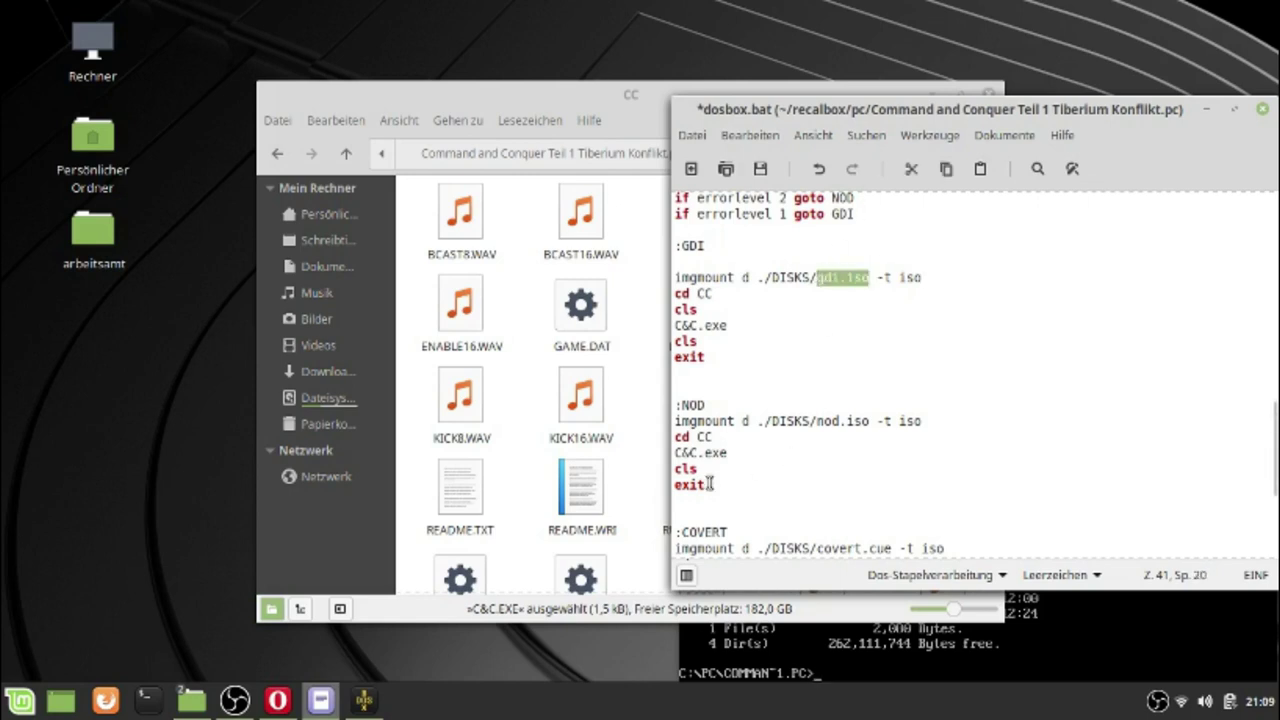
left_click_drag(870, 421, 816, 418)
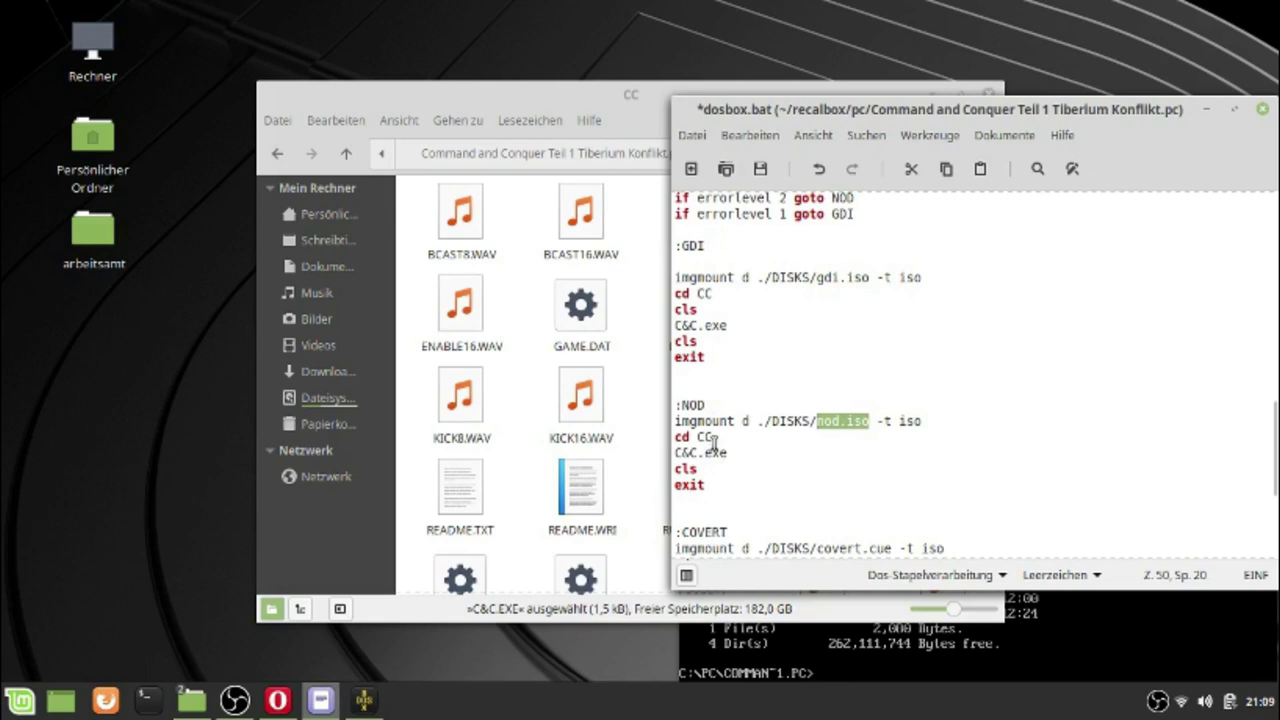
left_click_drag(738, 452, 673, 452)
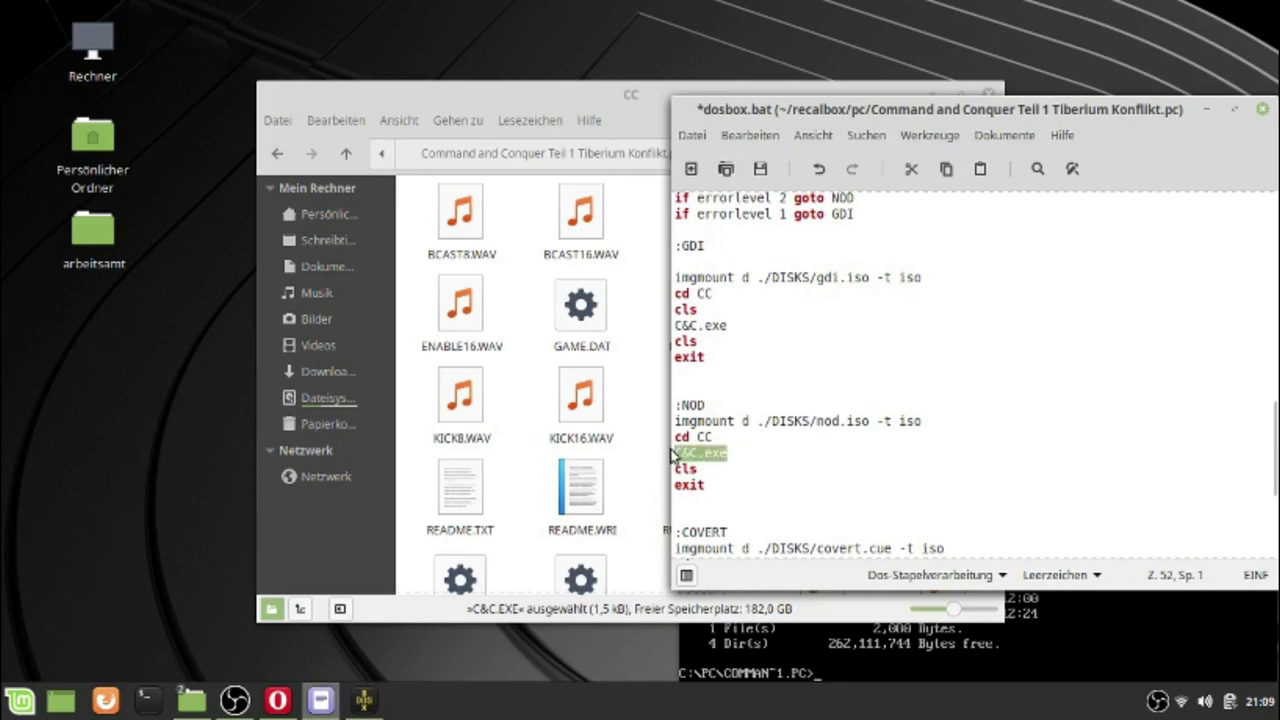
left_click(699, 470)
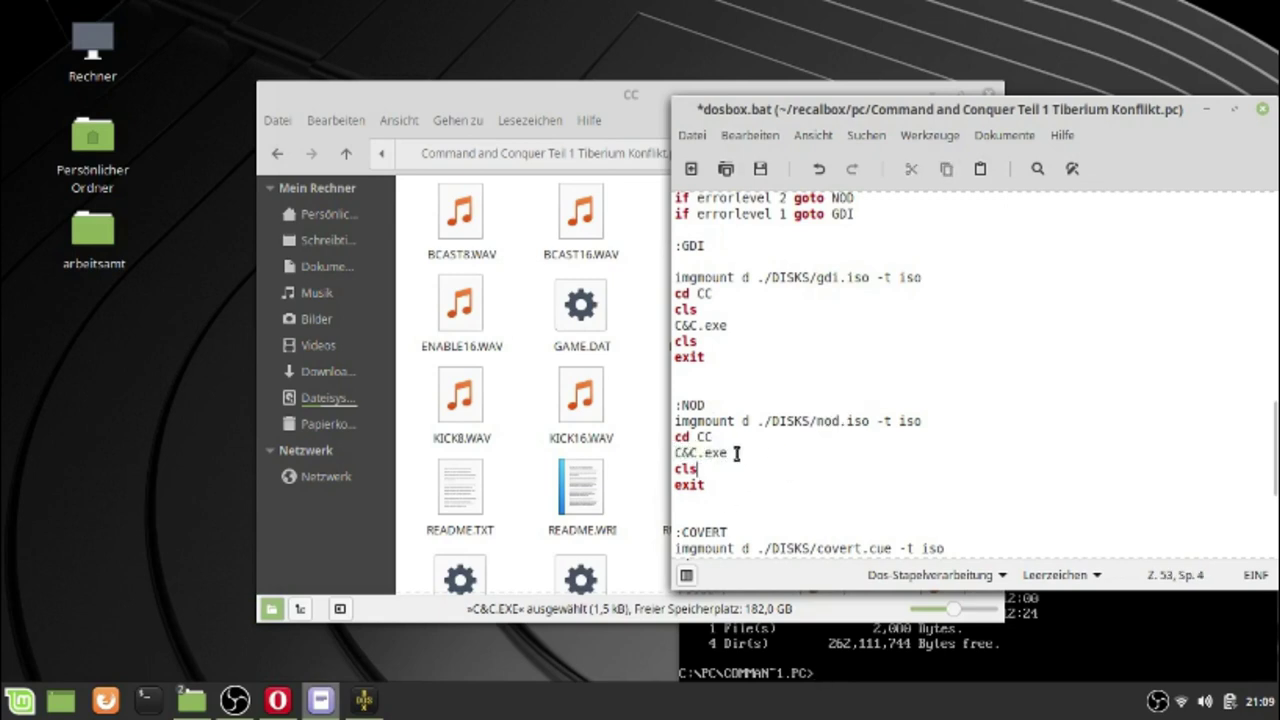
left_click_drag(700, 472, 662, 471)
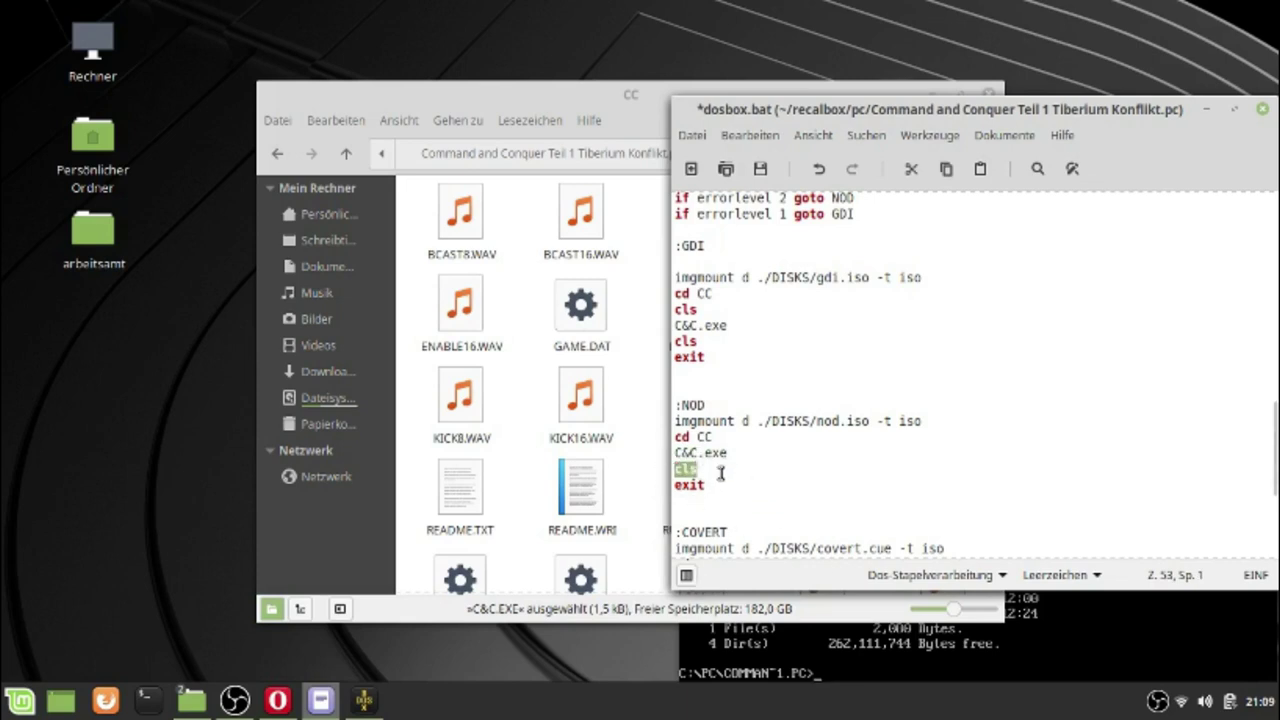
left_click_drag(706, 485, 668, 484)
- Close the running DOSBox session with the exit command and return to the script's :NOD section
left_click(868, 652)
type("exit")
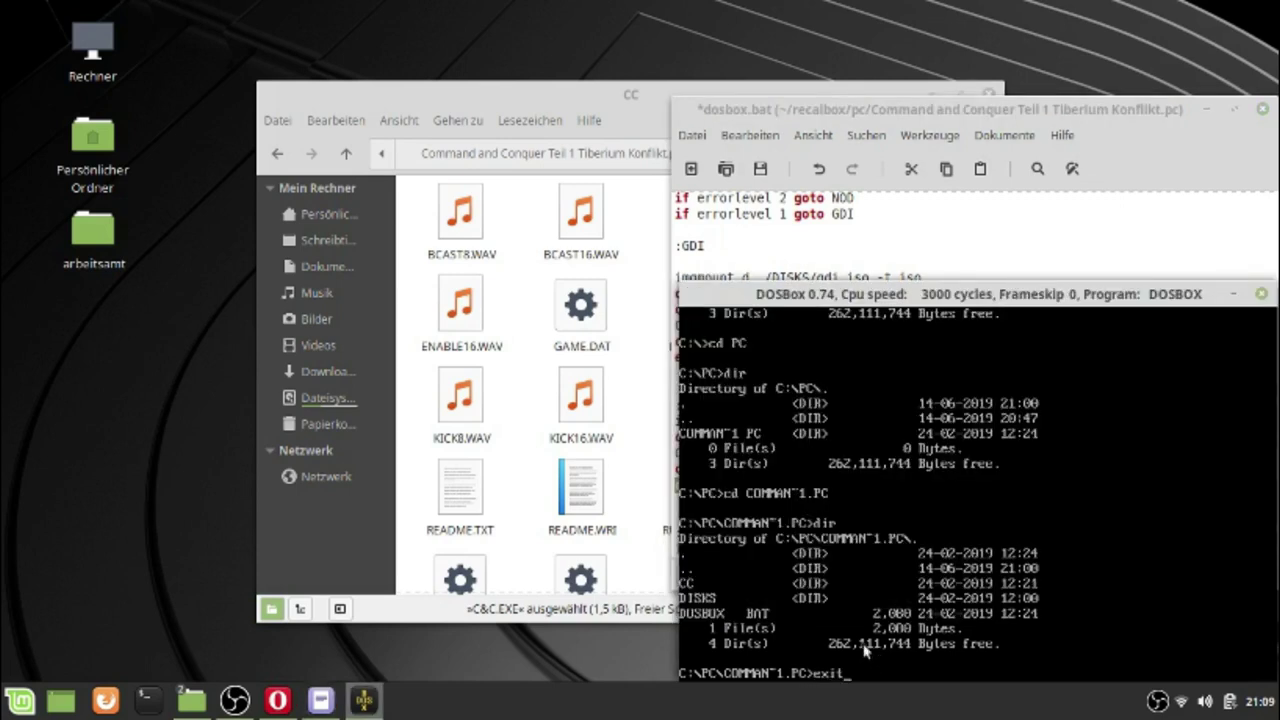
key("Return")
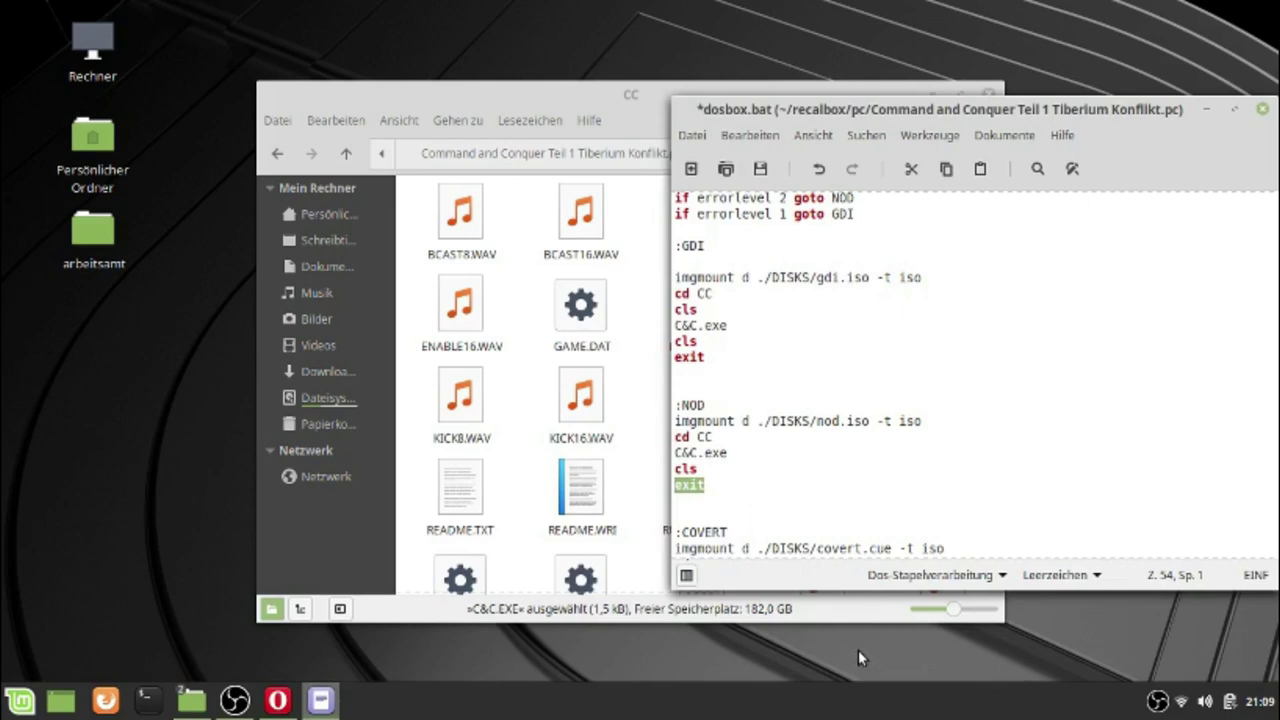
key("Left")
key("Left")
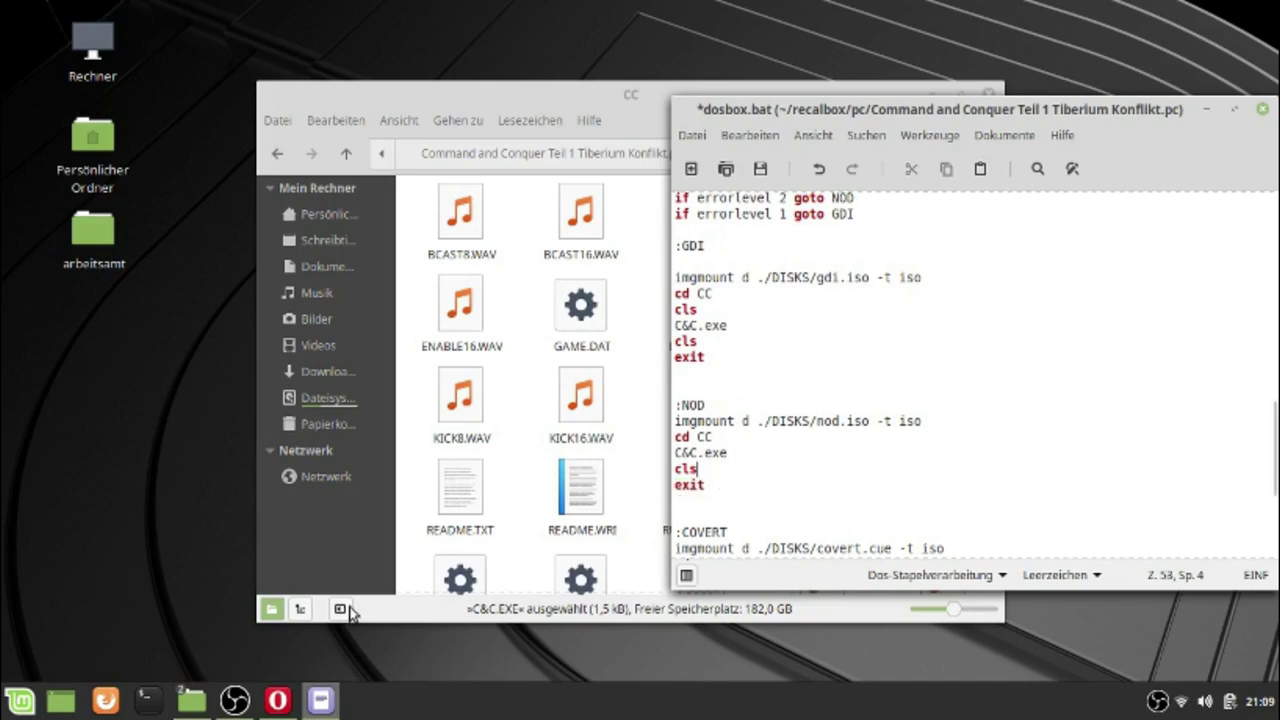
- Launch the DOSBox Emulator again from the games category and dismiss its startup window
left_click(20, 700)
mouse_move(200, 450)
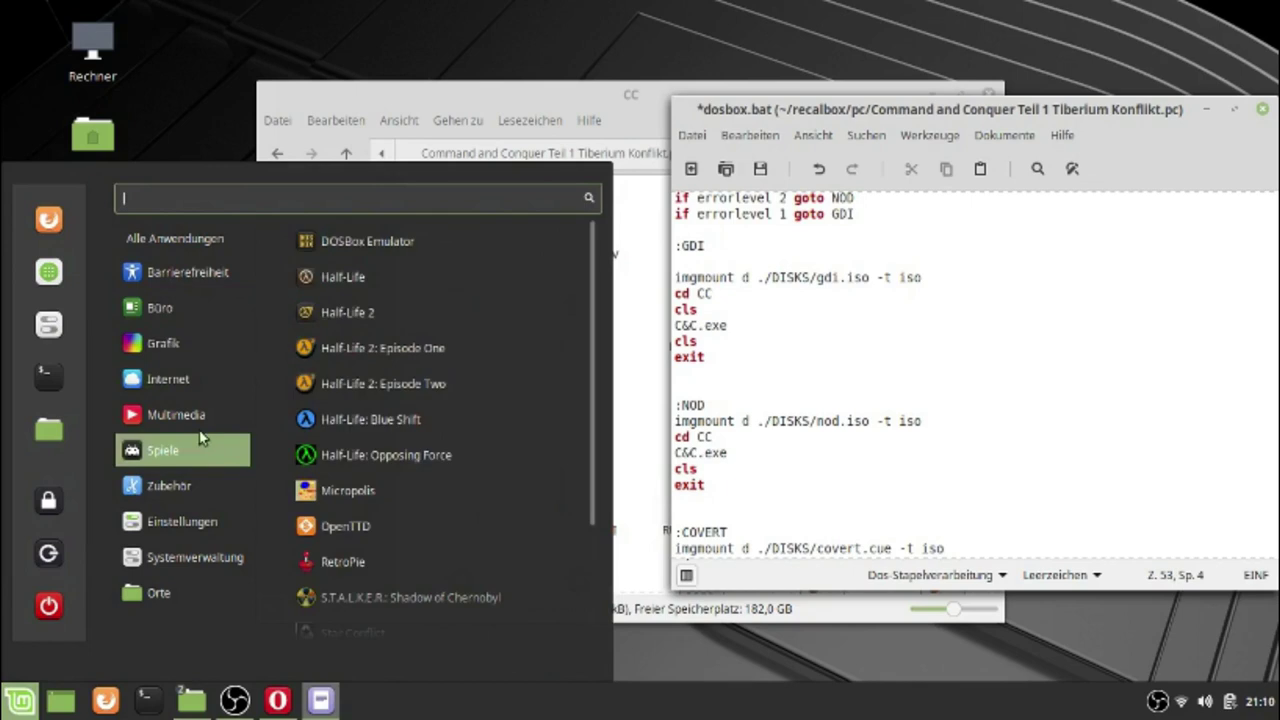
left_click(340, 246)
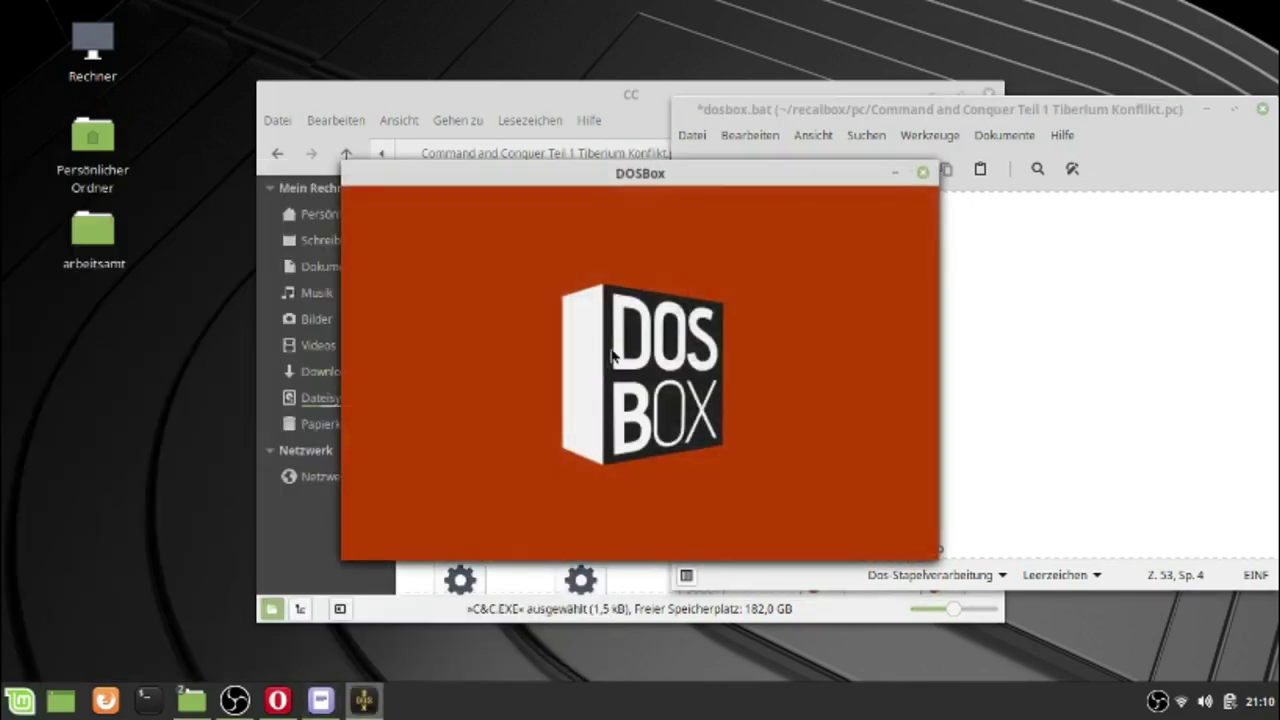
left_click(922, 172)
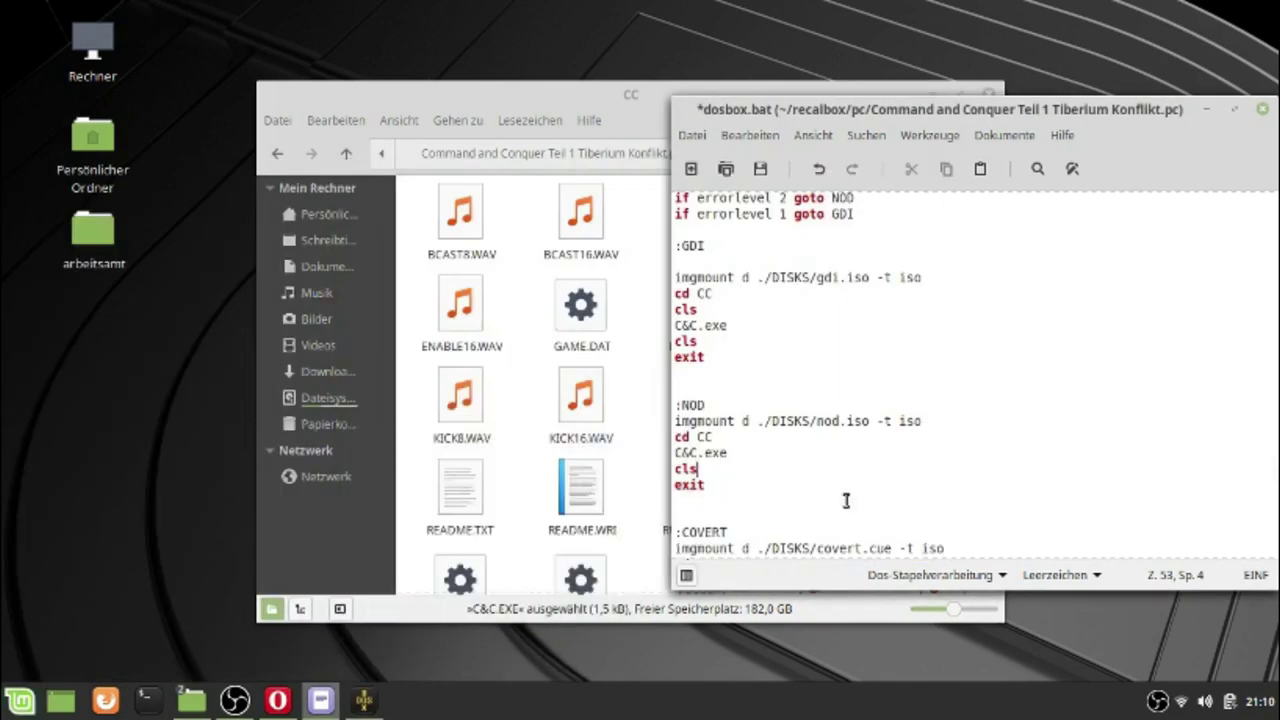
- Close dosbox.bat in the text editor without saving the changes
left_click_drag(1120, 135, 728, 108)
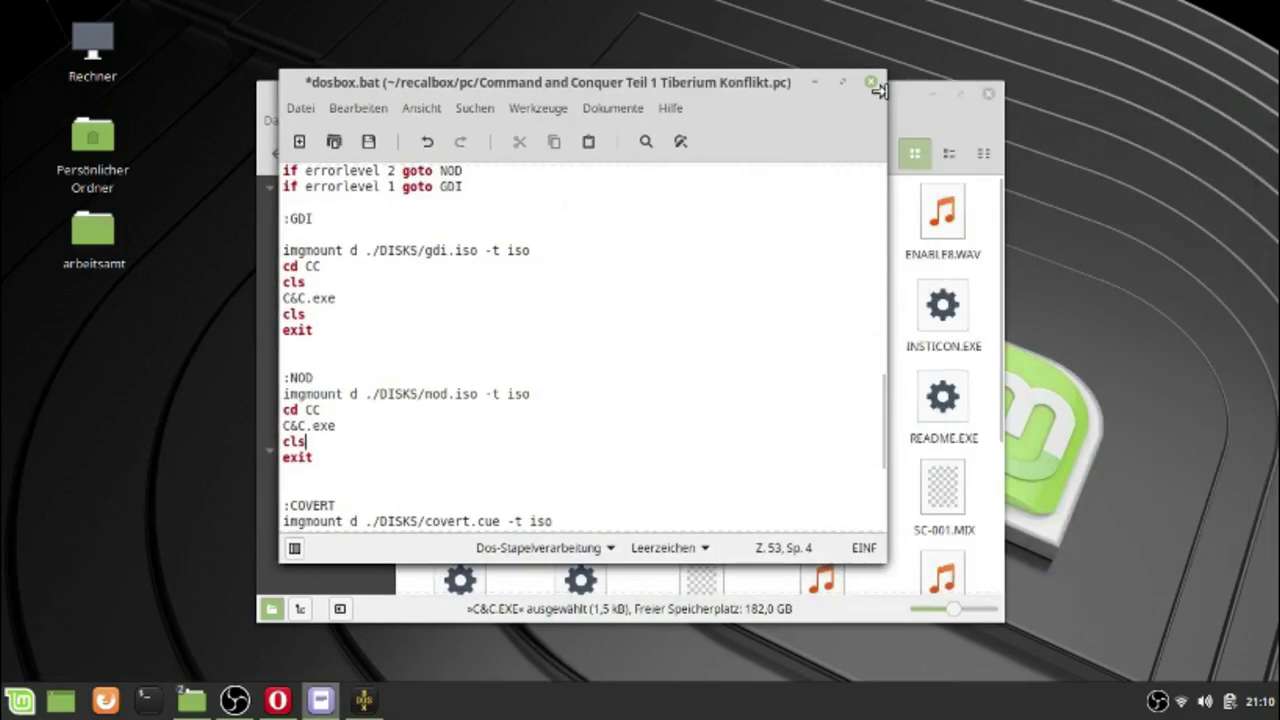
left_click(871, 82)
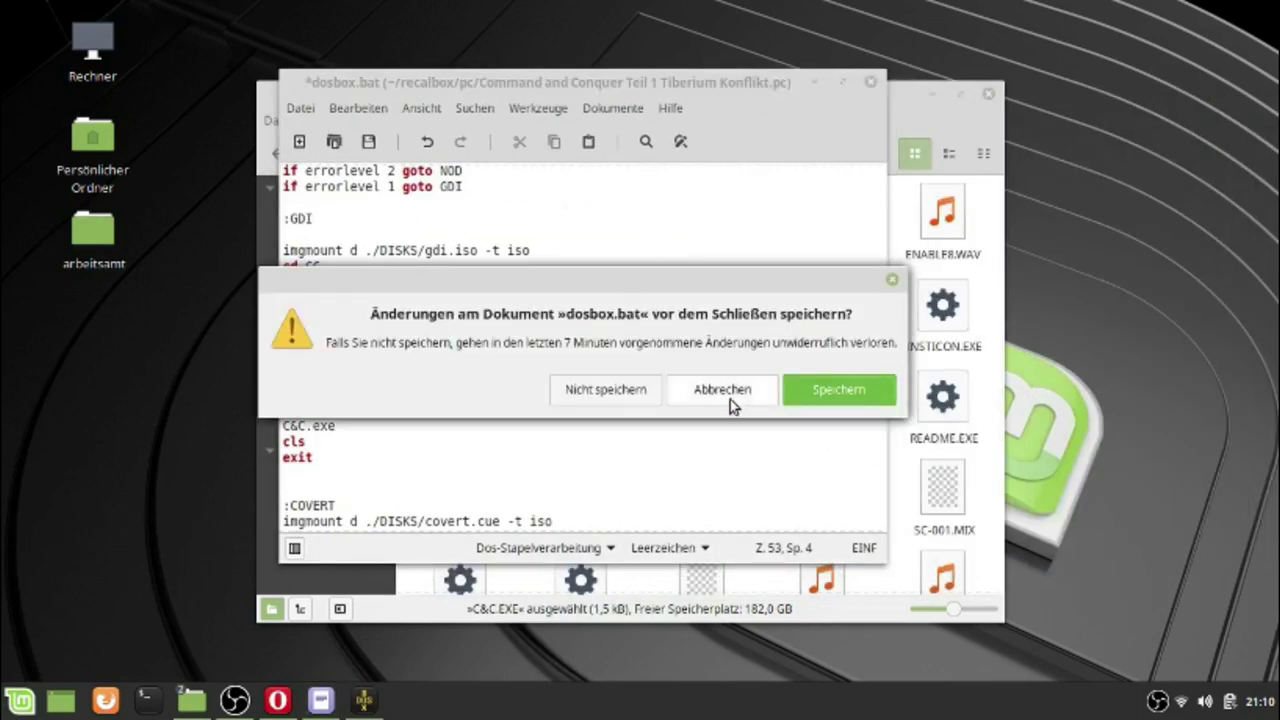
left_click(627, 396)
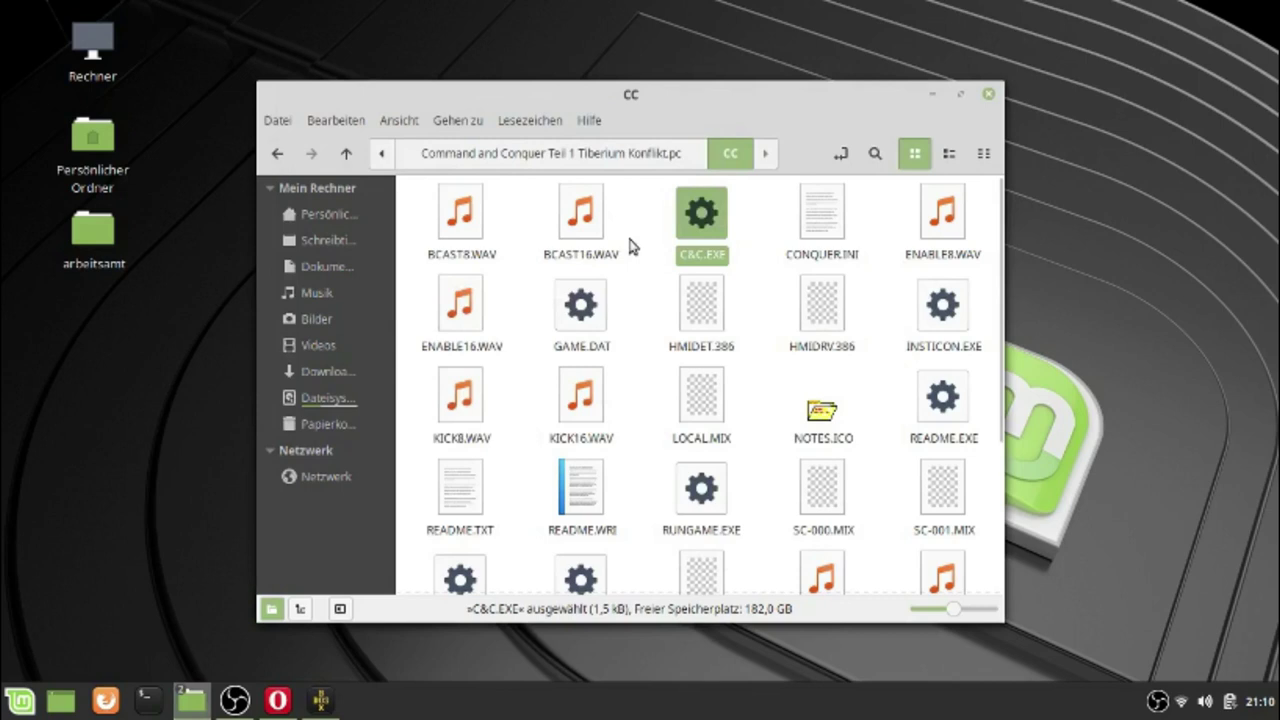
- Create an empty document named "neues textdokument.txt" beside dosbox.bat in the Command and Conquer Teil 1 Tiberium Konflikt.pc folder
left_click(619, 160)
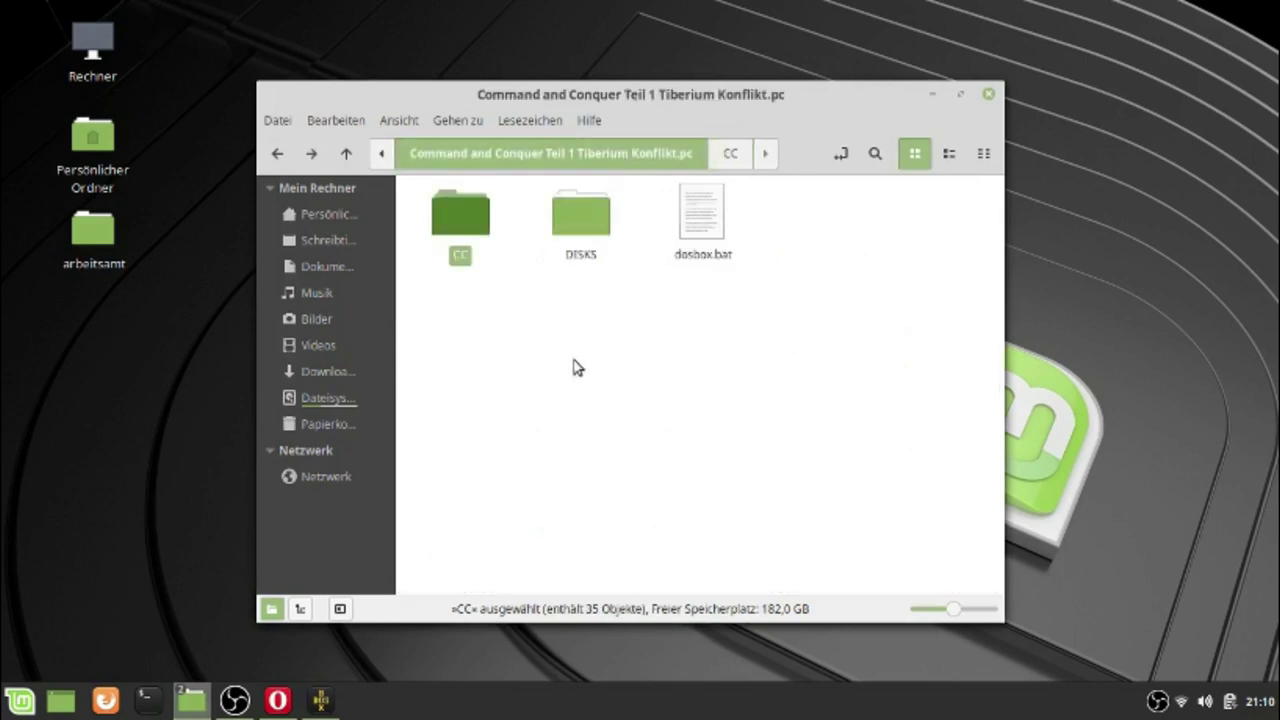
left_click(691, 223)
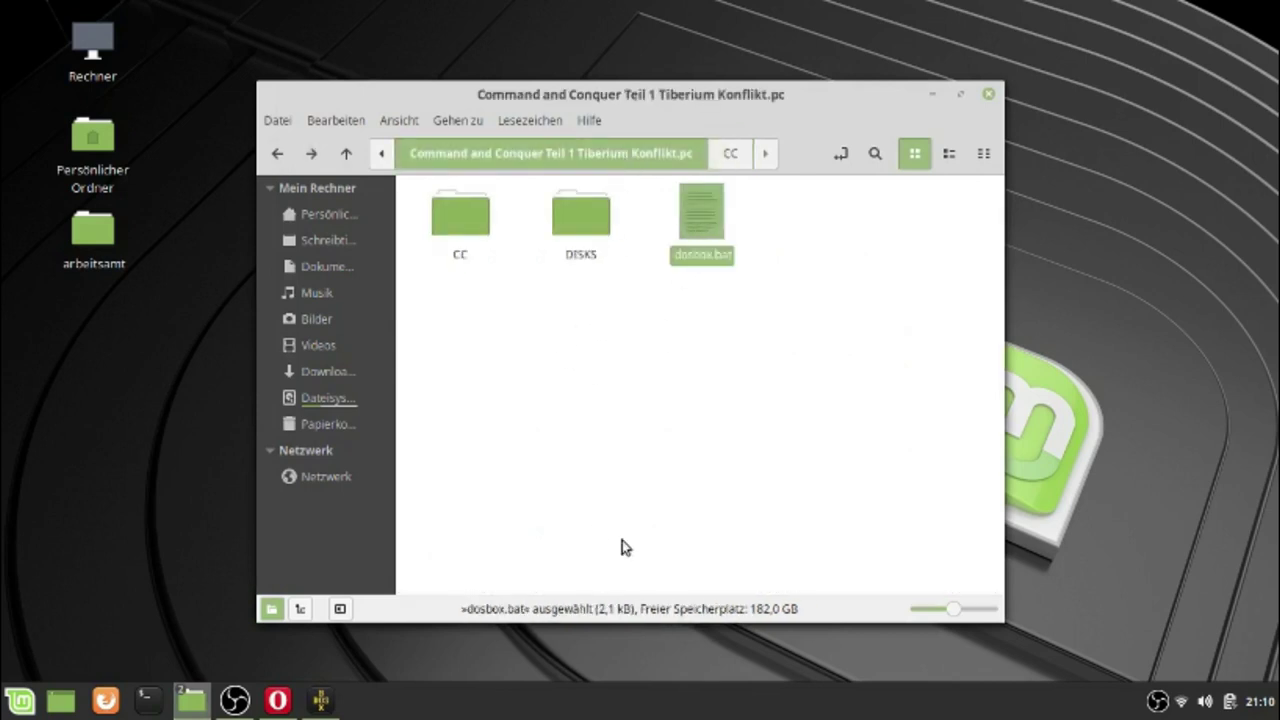
right_click(579, 346)
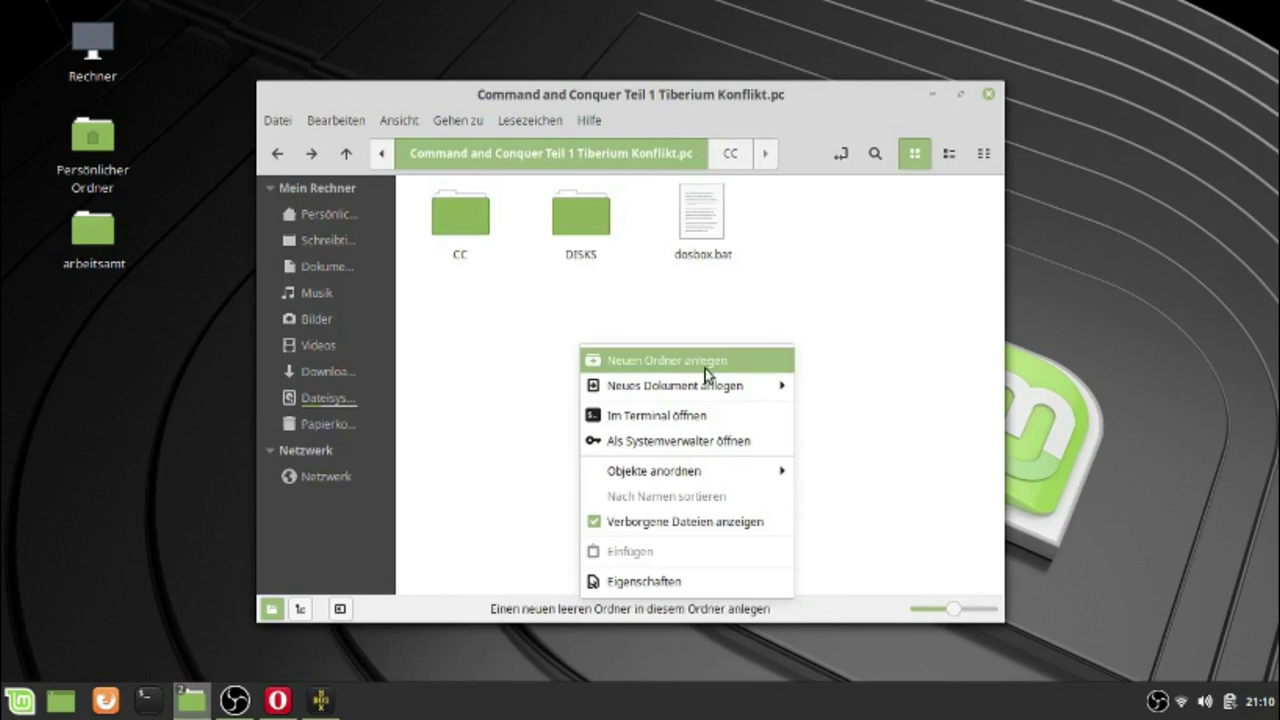
mouse_move(740, 385)
left_click(866, 418)
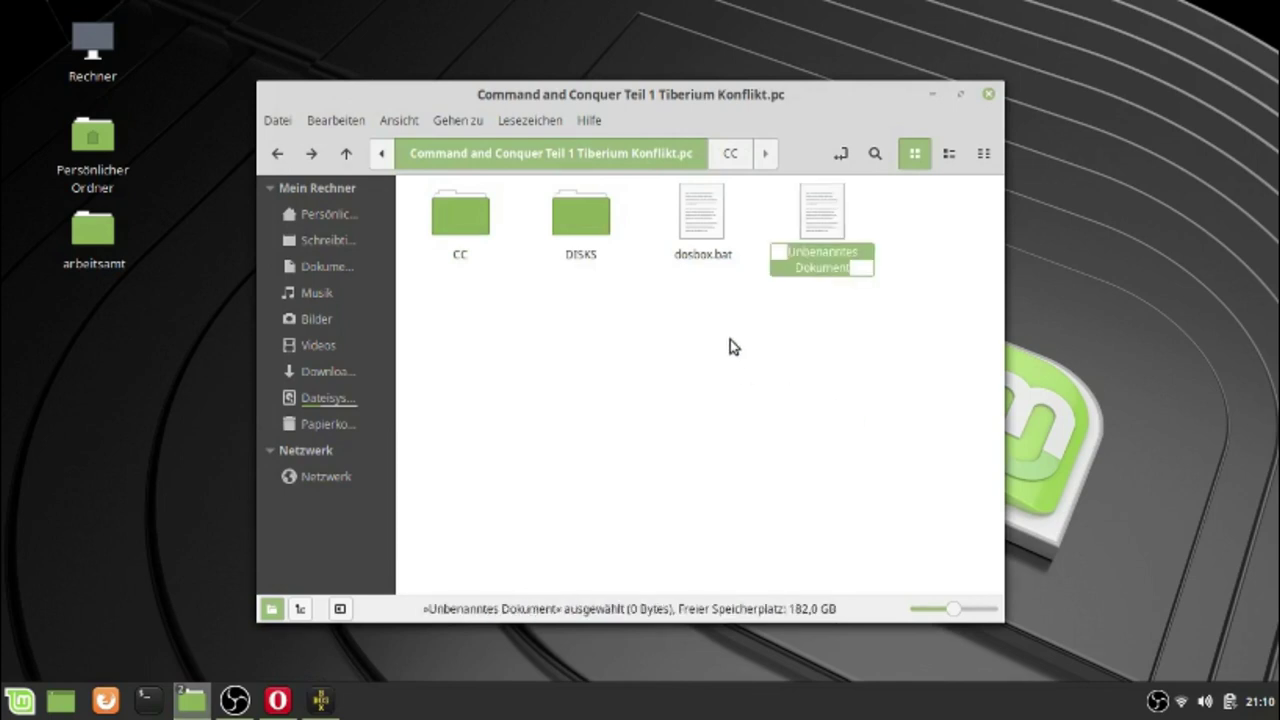
type("neue")
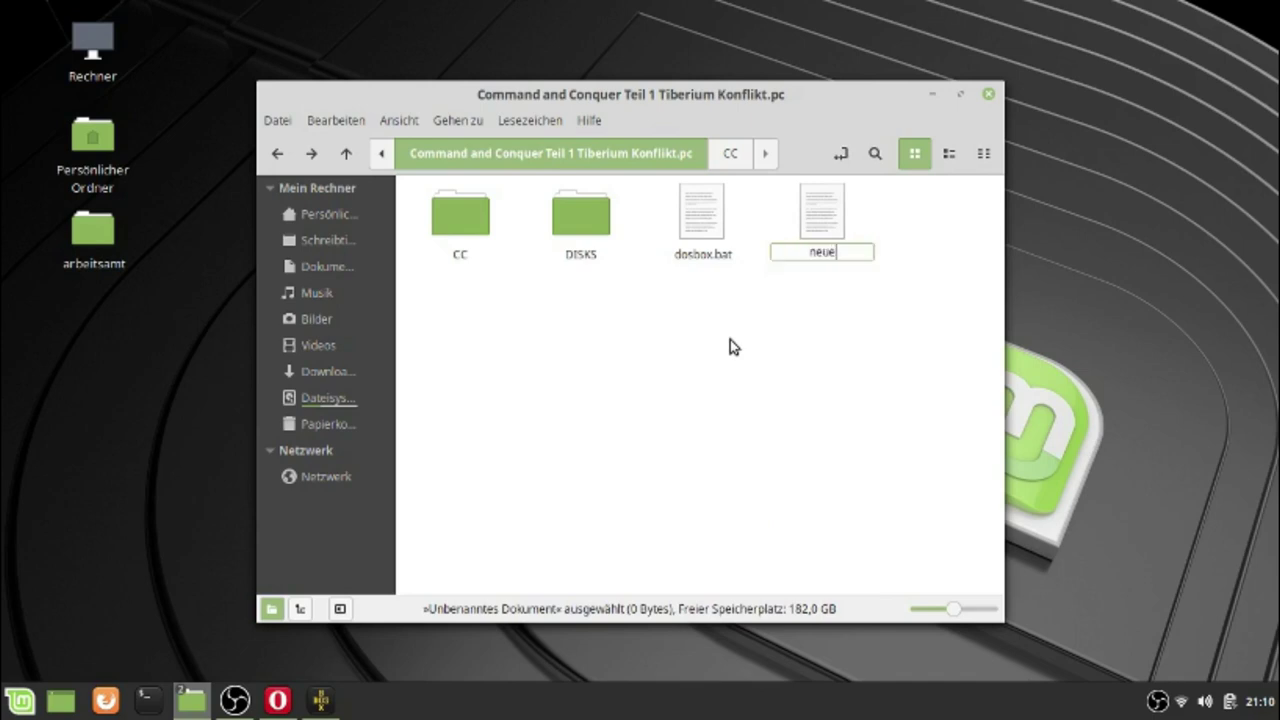
type("s textookument.txt")
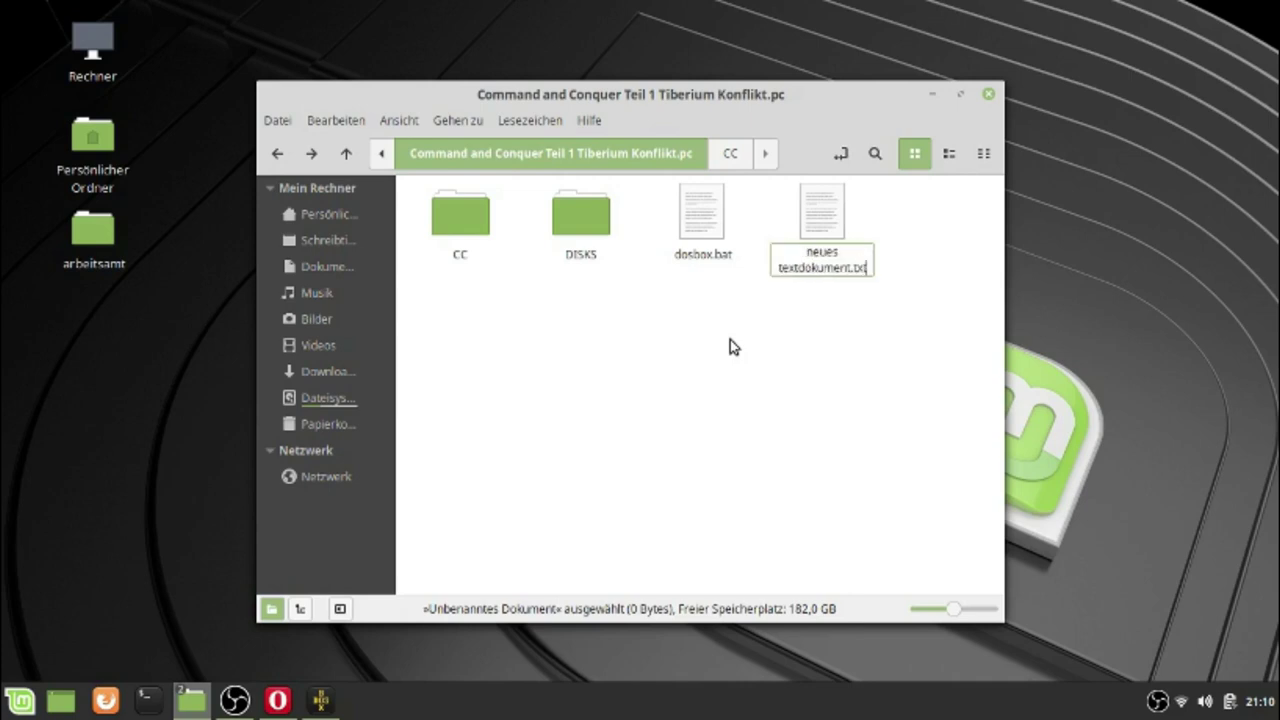
key("Return")
type("#")
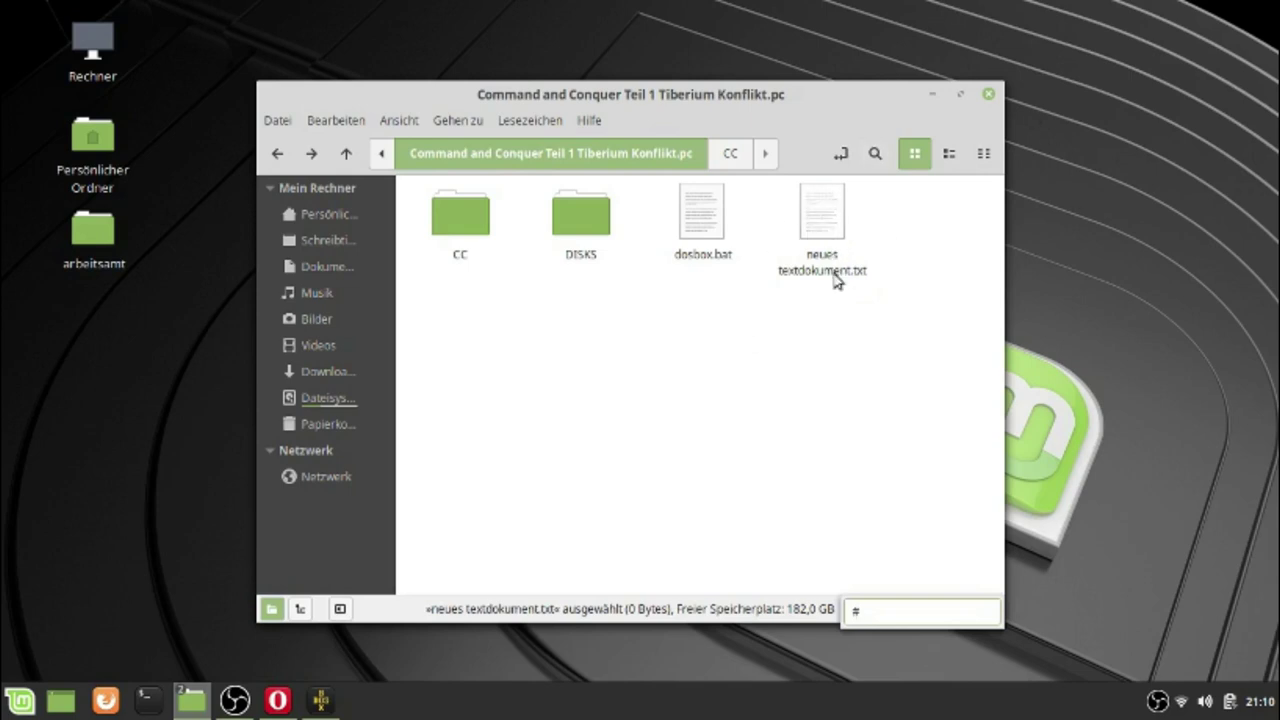
right_click(641, 358)
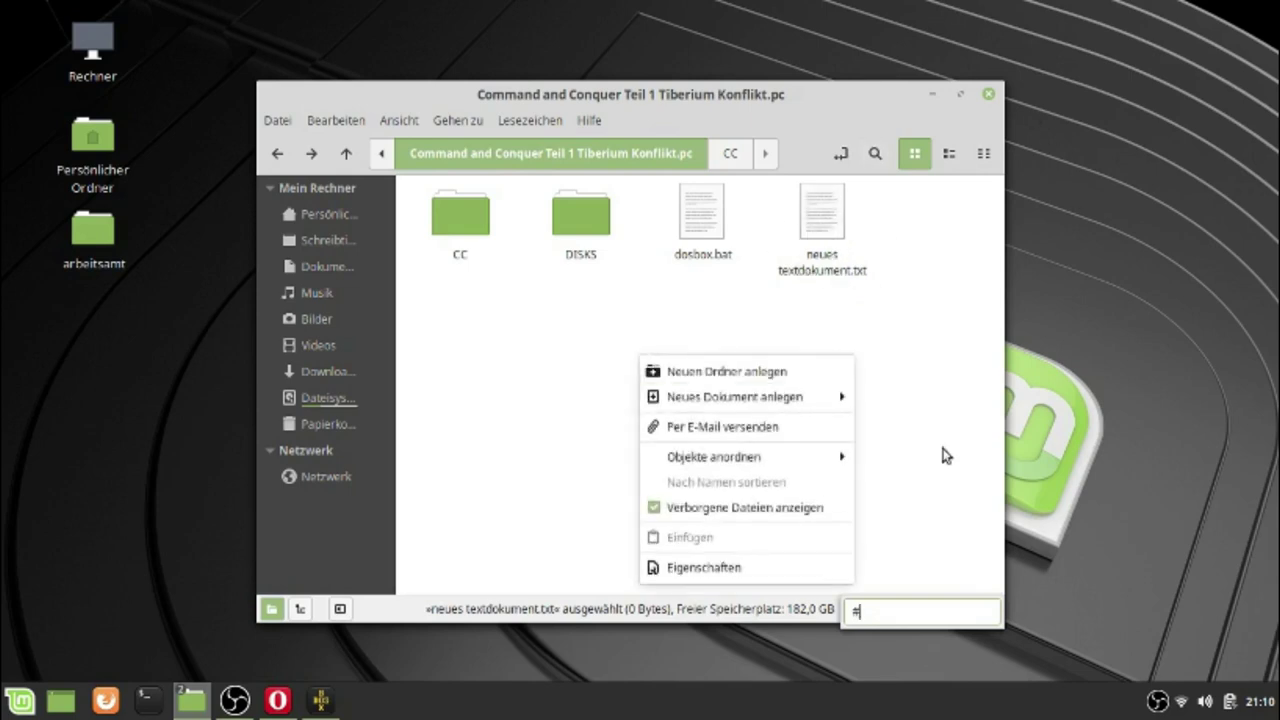
mouse_move(808, 400)
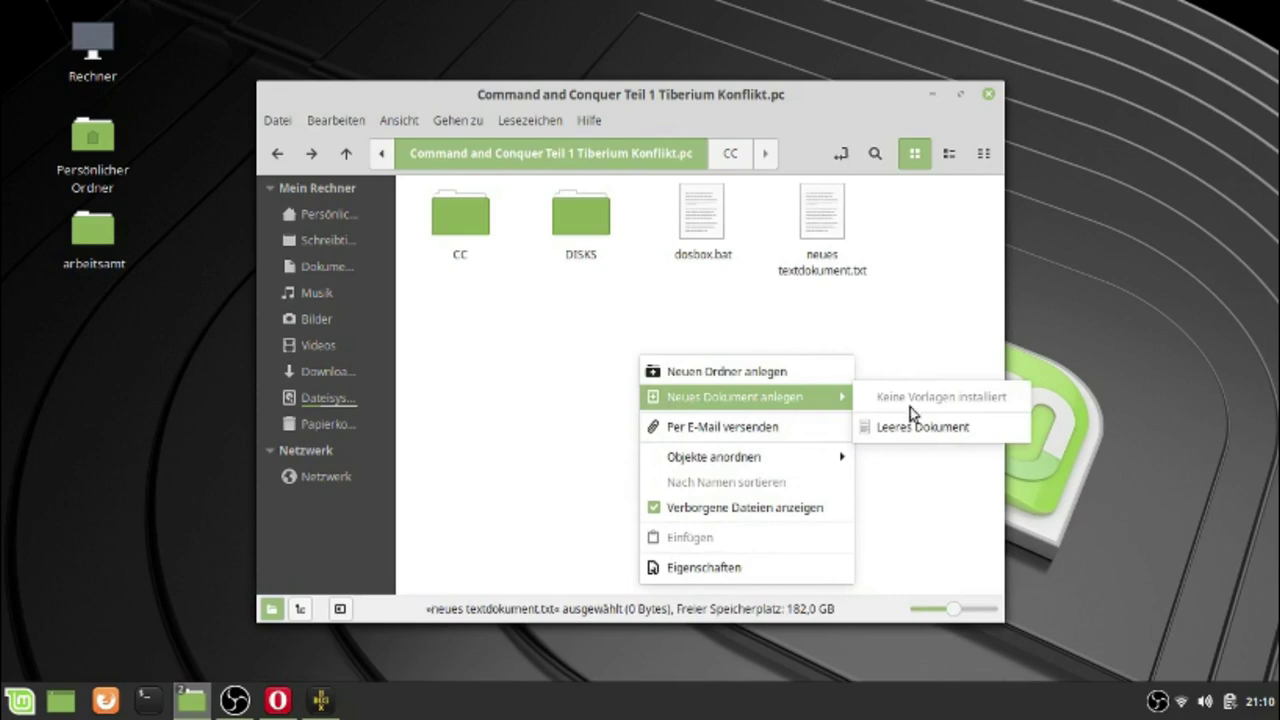
left_click(900, 241)
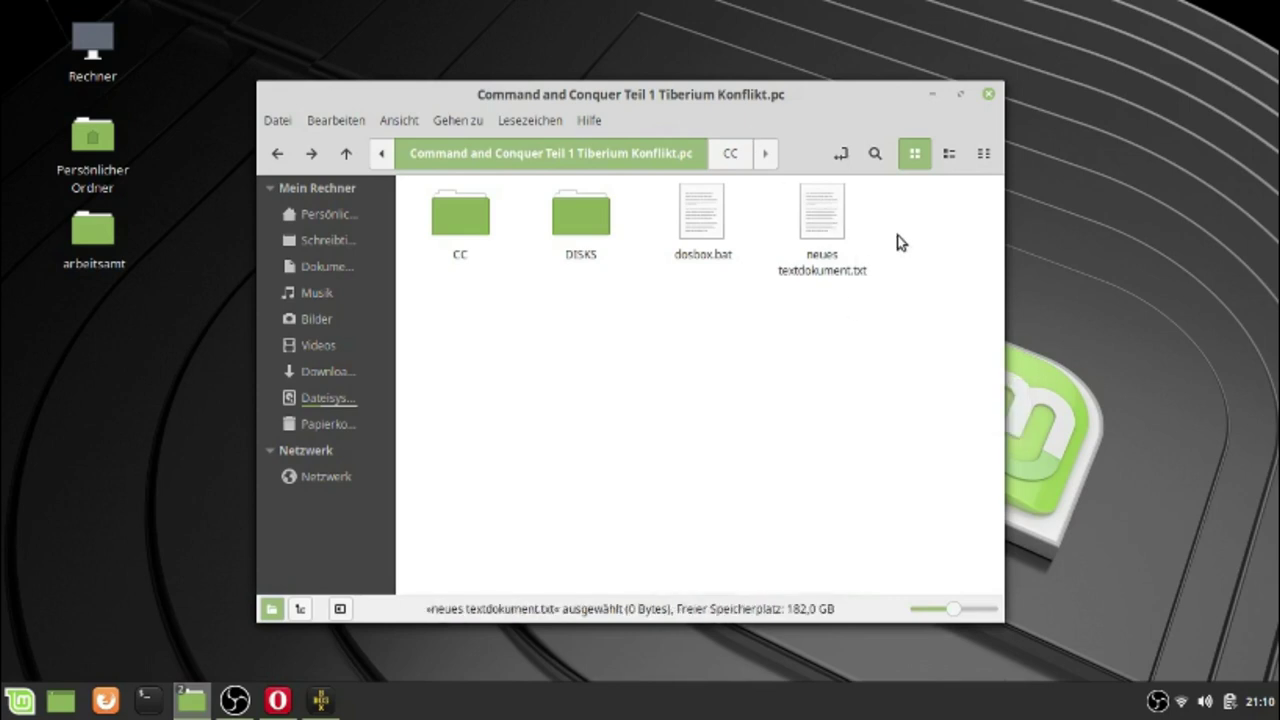
double_click(818, 233)
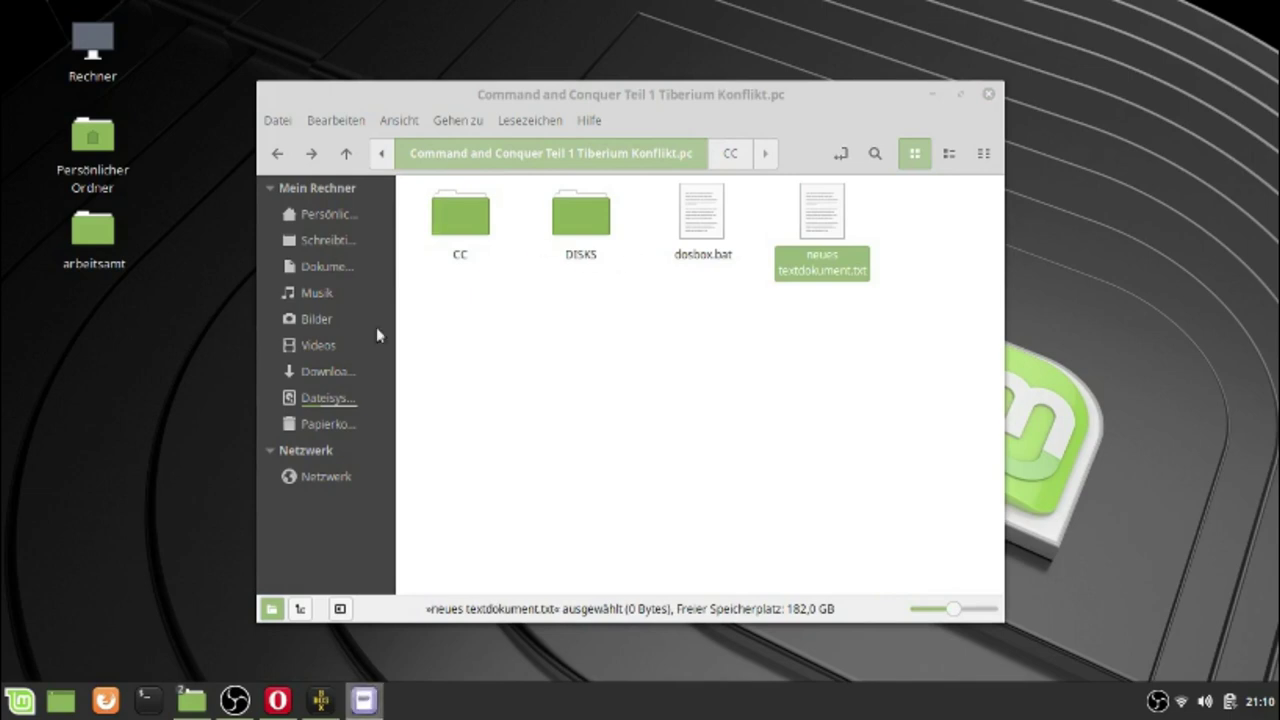
type("@echo")
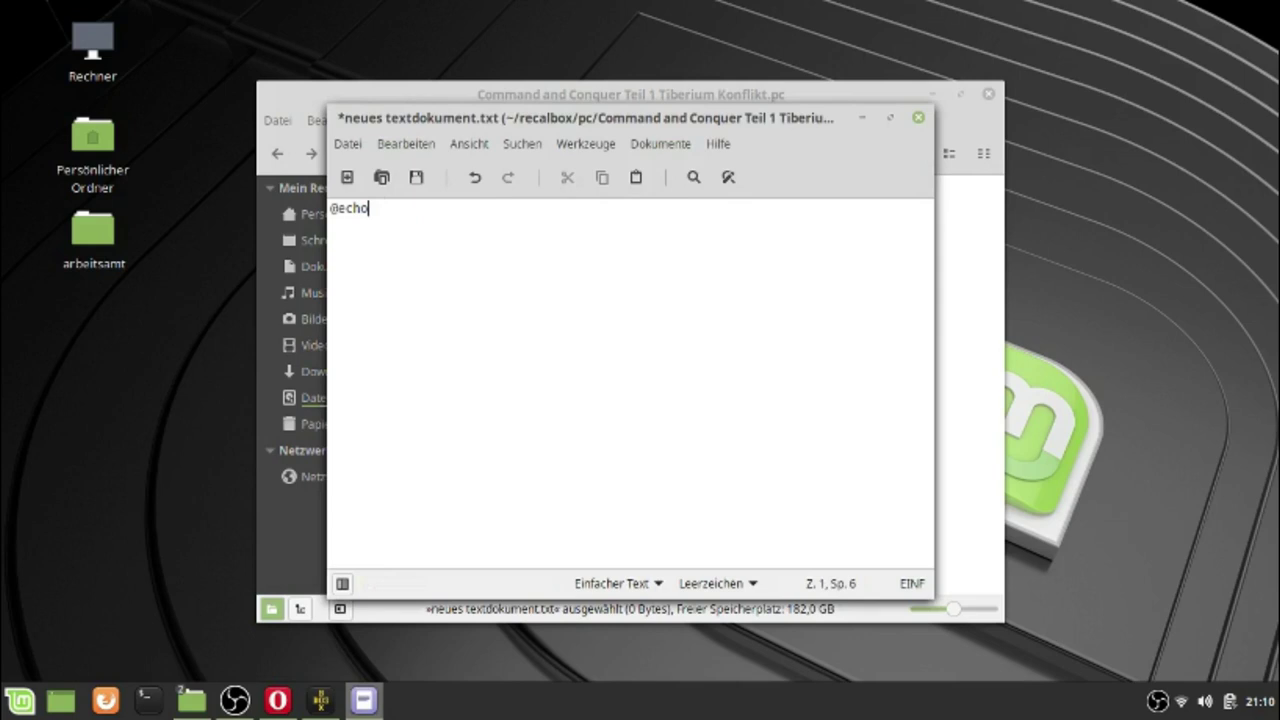
type(" off")
key("Return")
- Write "imgmount d ./DISKS/GDI.iso" as the second line of the script
type("imgmount ")
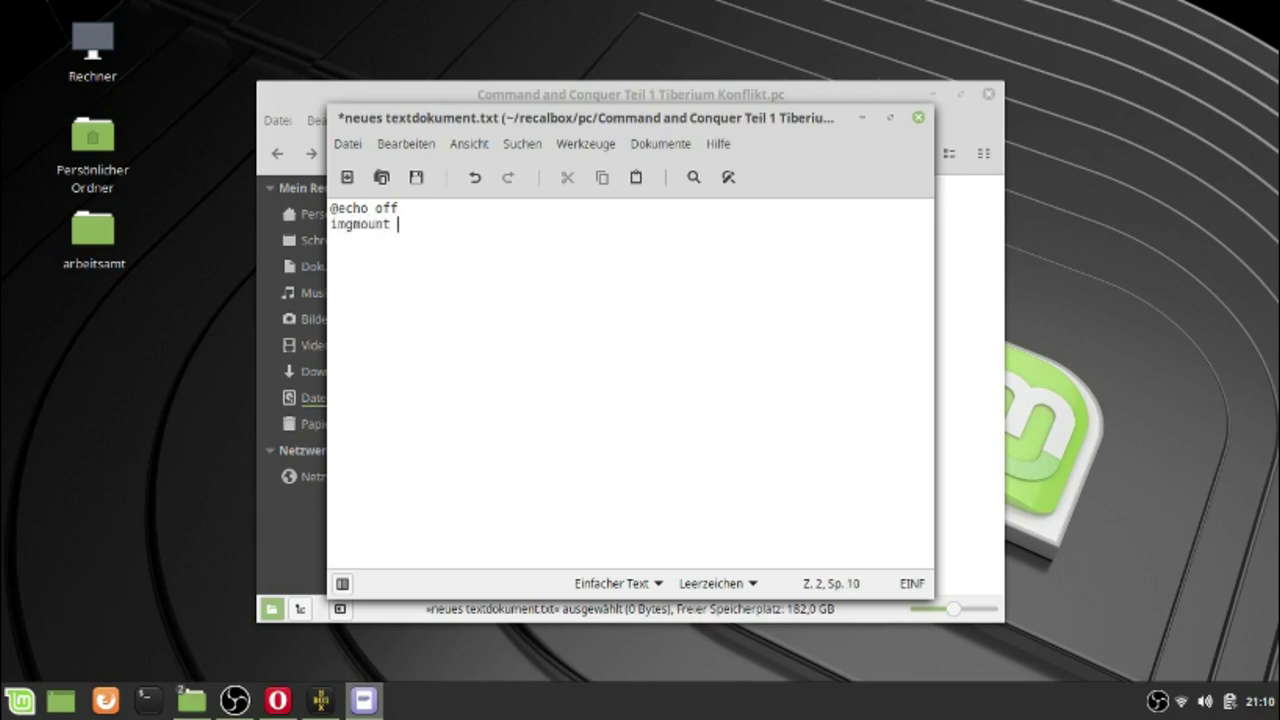
type("d")
left_click_drag(410, 225, 398, 224)
left_click(414, 224)
type("./")
type("DIK")
key("BackSpace")
type("SKS/GDI")
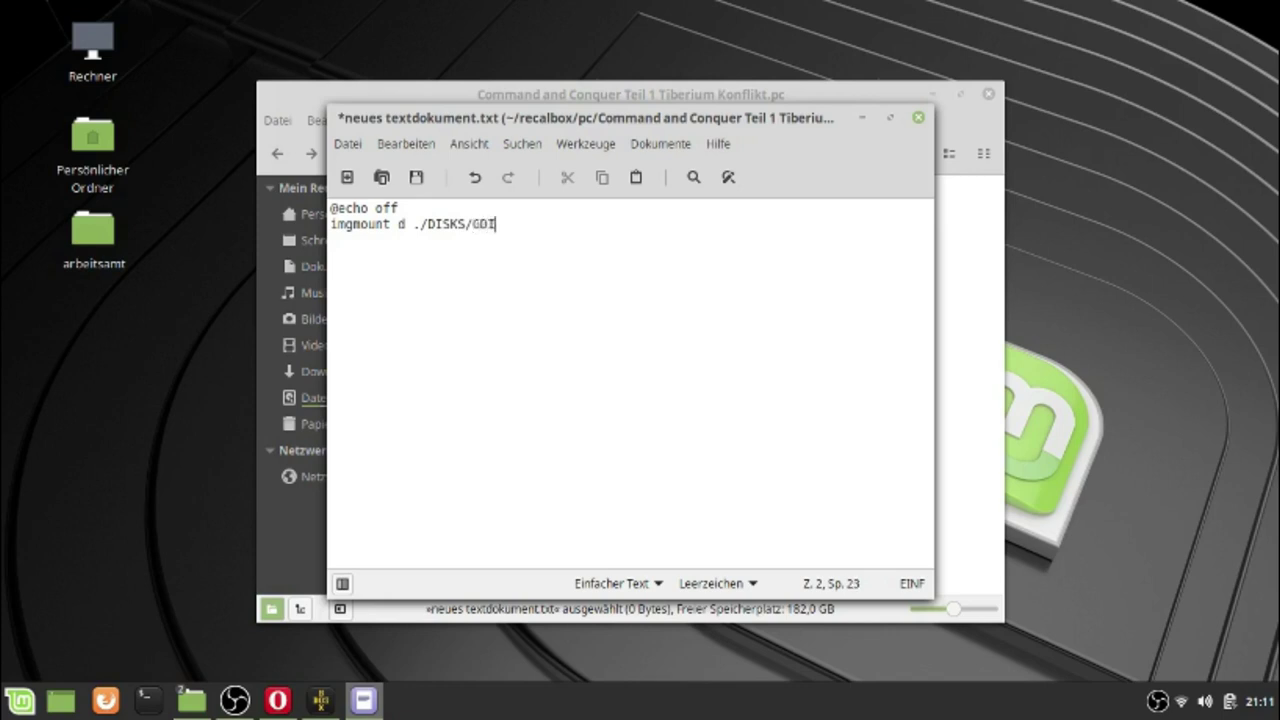
type(".iso")
- Change the image name in the imgmount line to mixed-case "gDi", keeping the .iso extension
key("Left")
key("Left")
key("Left")
key("Left")
key("BackSpace")
key("BackSpace")
key("BackSpace")
type("gDi")
- Open the DISKS folder in the file manager and rename GDI.iso as gDi.iso
left_click(562, 96)
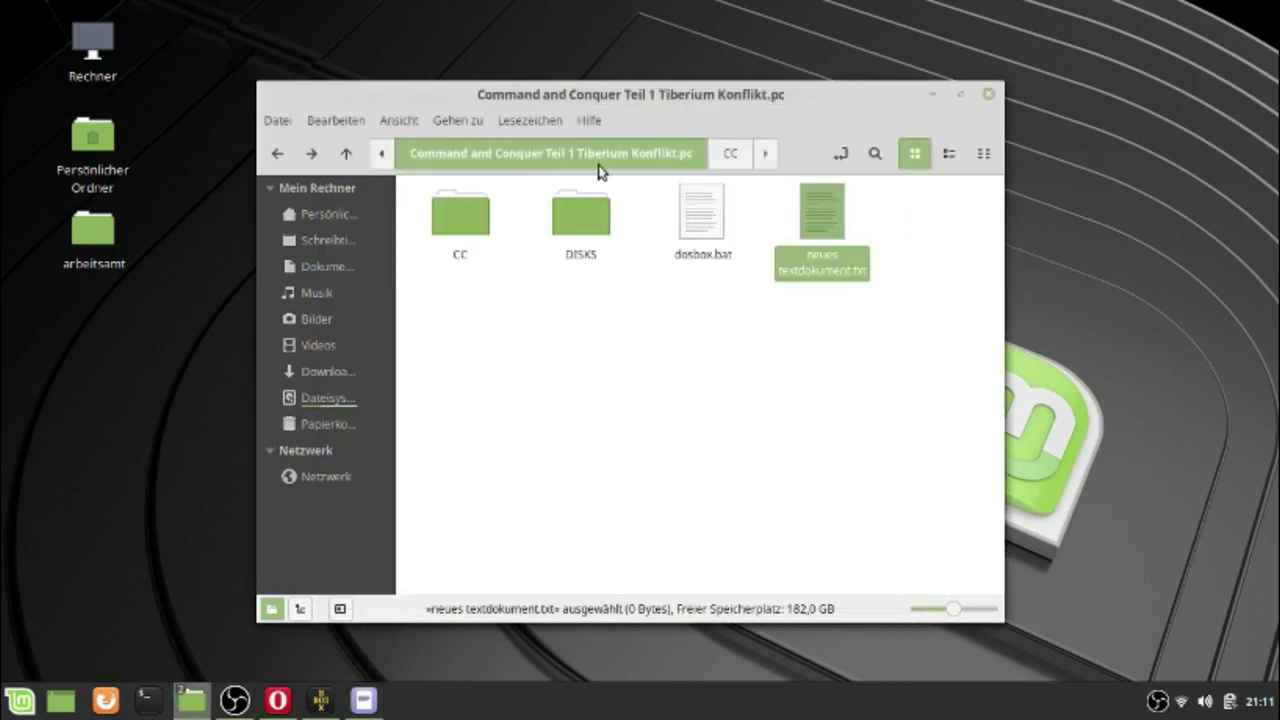
double_click(590, 222)
left_click(694, 229)
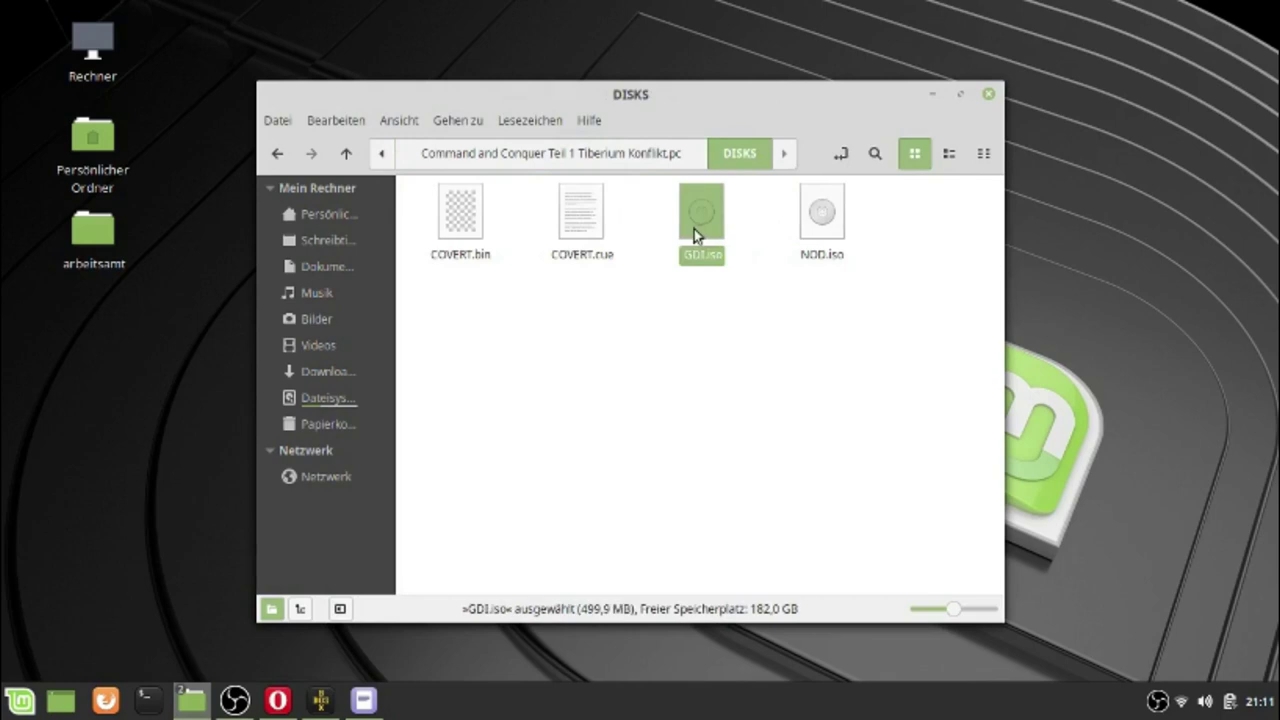
key("F2")
type("g")
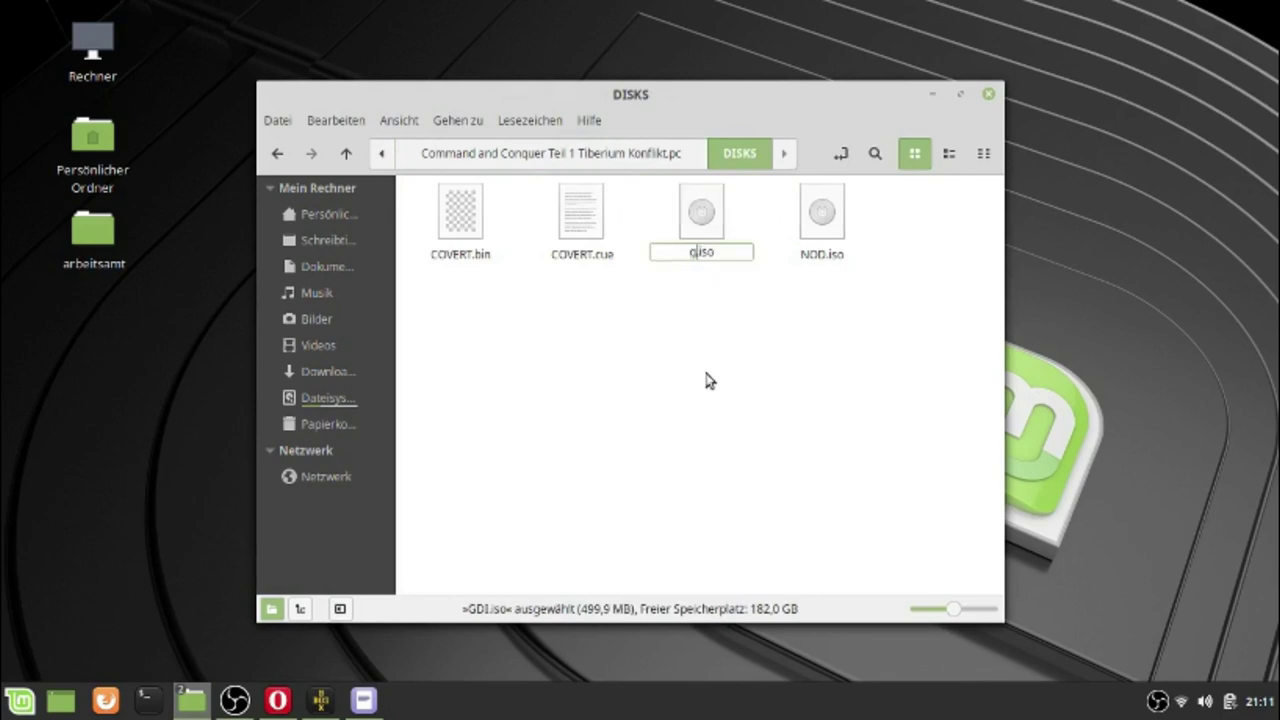
type("DI")
key("Return")
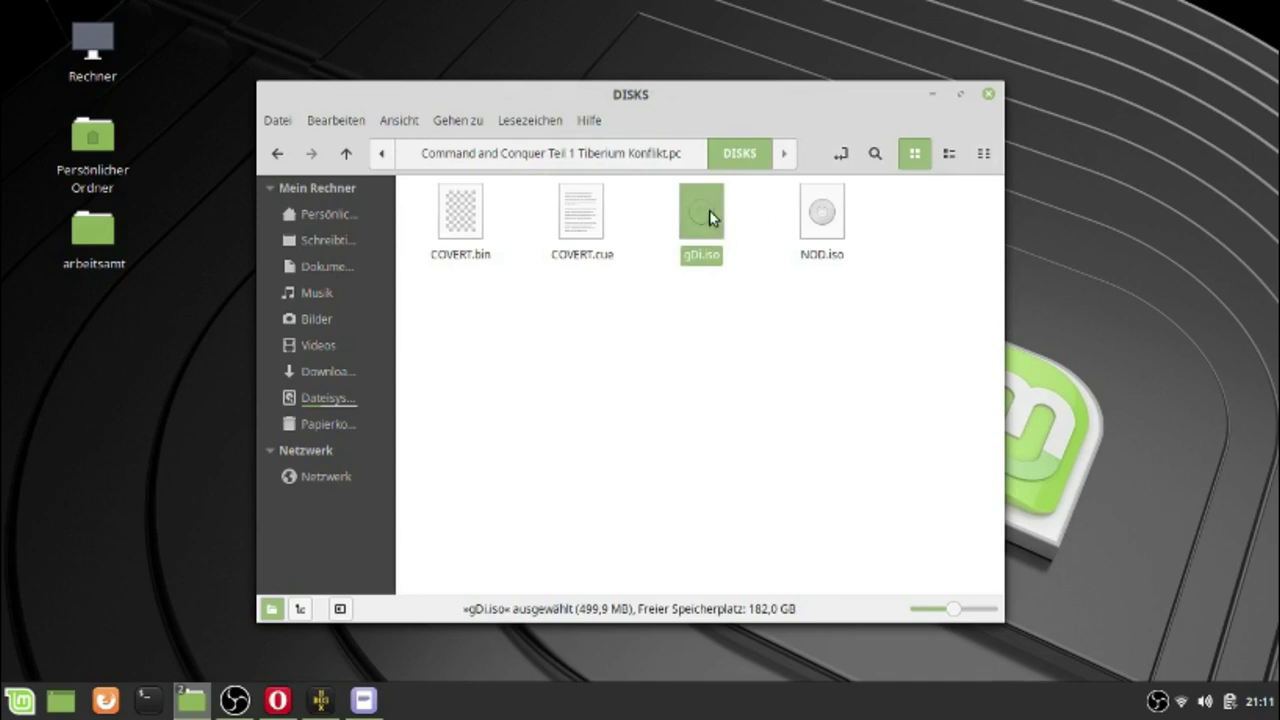
- Rename the gDi.iso image in the DISKS folder as GDI.ISO
key("F2")
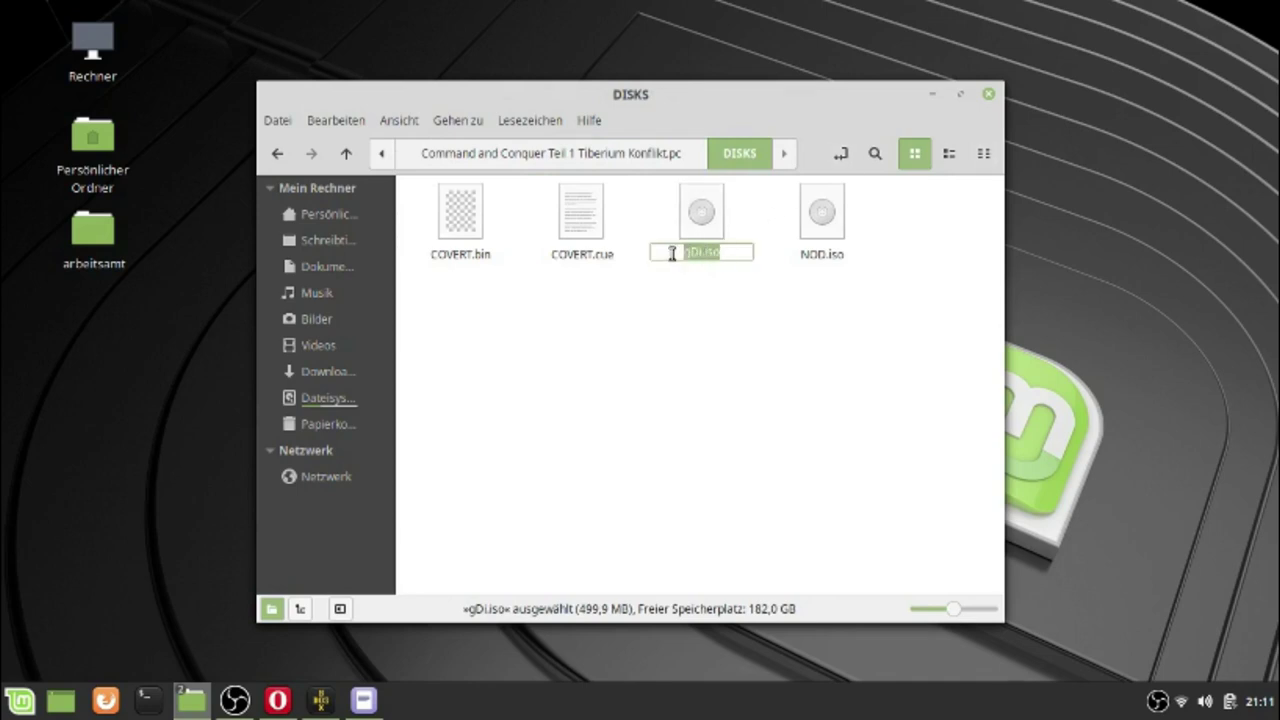
type("GDI.ISO")
key("Return")
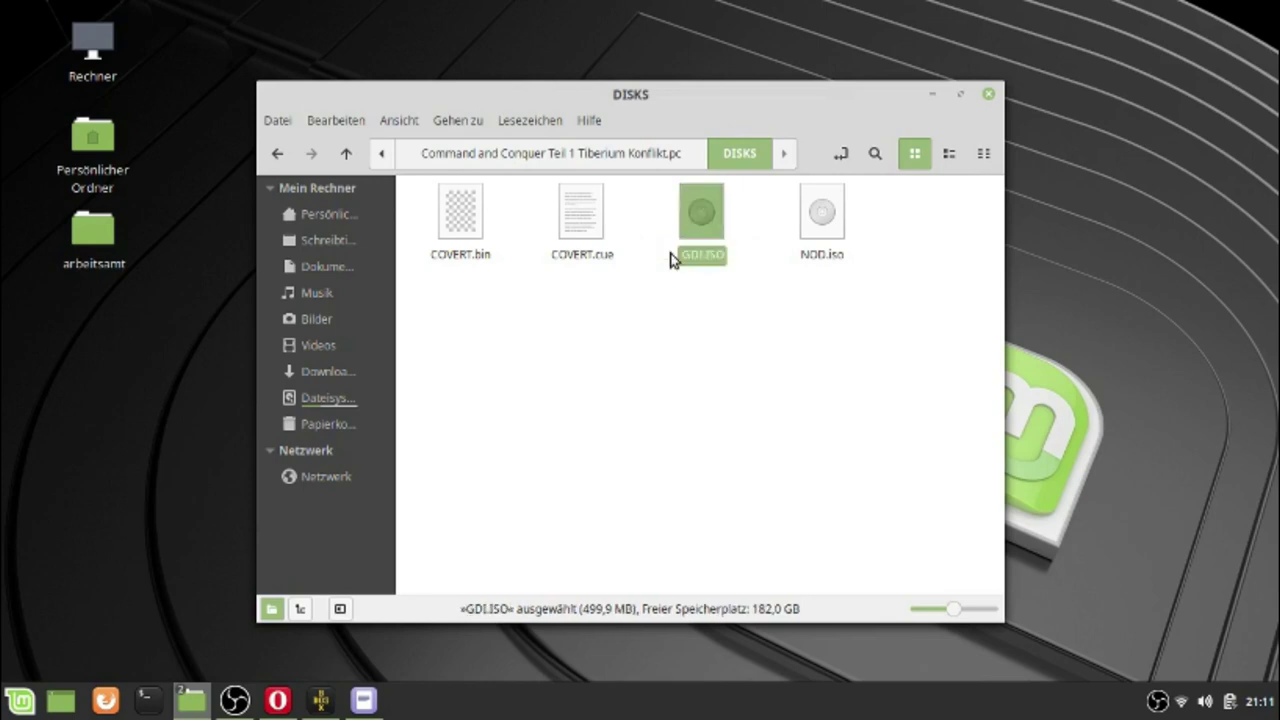
- Return to the script and change the image name in the imgmount line to uppercase "GDI"
left_click(934, 94)
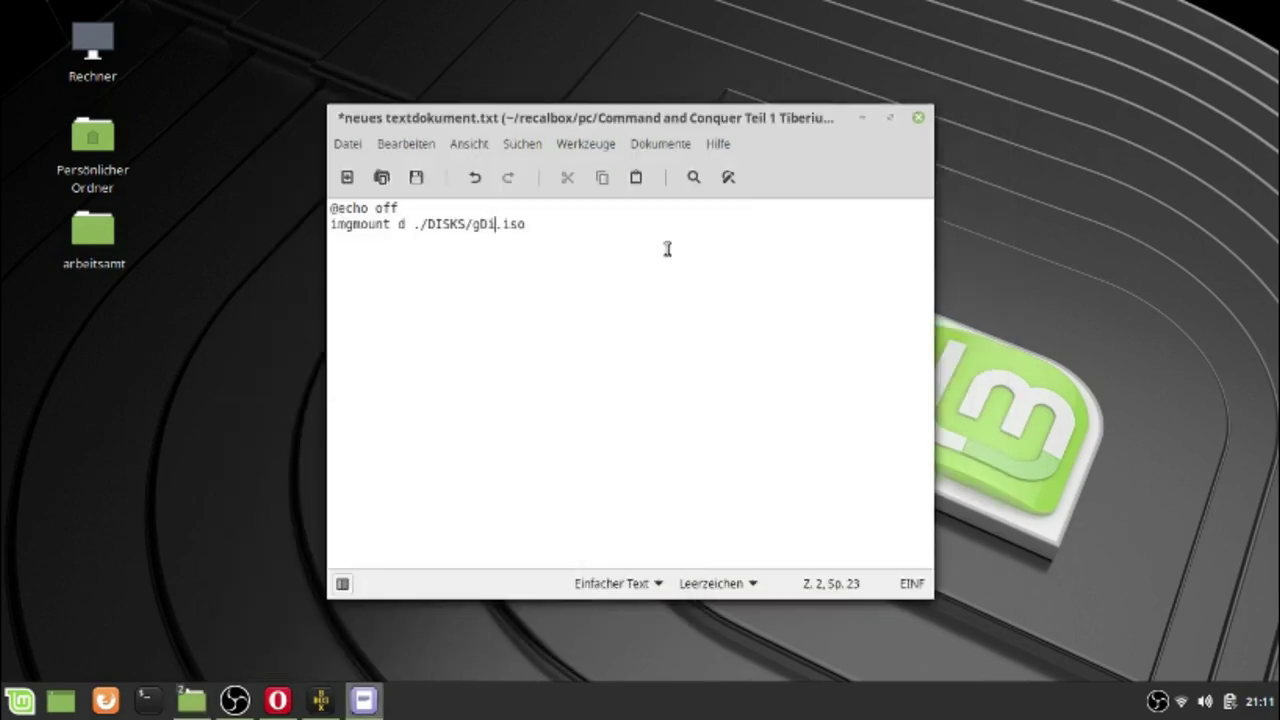
key("BackSpace")
key("BackSpace")
key("BackSpace")
type("GDI")
- Change the image file extension in the imgmount line to uppercase "ISO"
key("Right")
key("Right")
key("Left")
key("Delete")
key("Delete")
key("Delete")
type("ISO")
- Make the image extension lowercase and complete the line as "imgmount d ./DISKS/GDI.iso -t iso -fs cdrom"
key("BackSpace")
key("BackSpace")
key("BackSpace")
type("iso -t i")
type("o -fs cdrom")
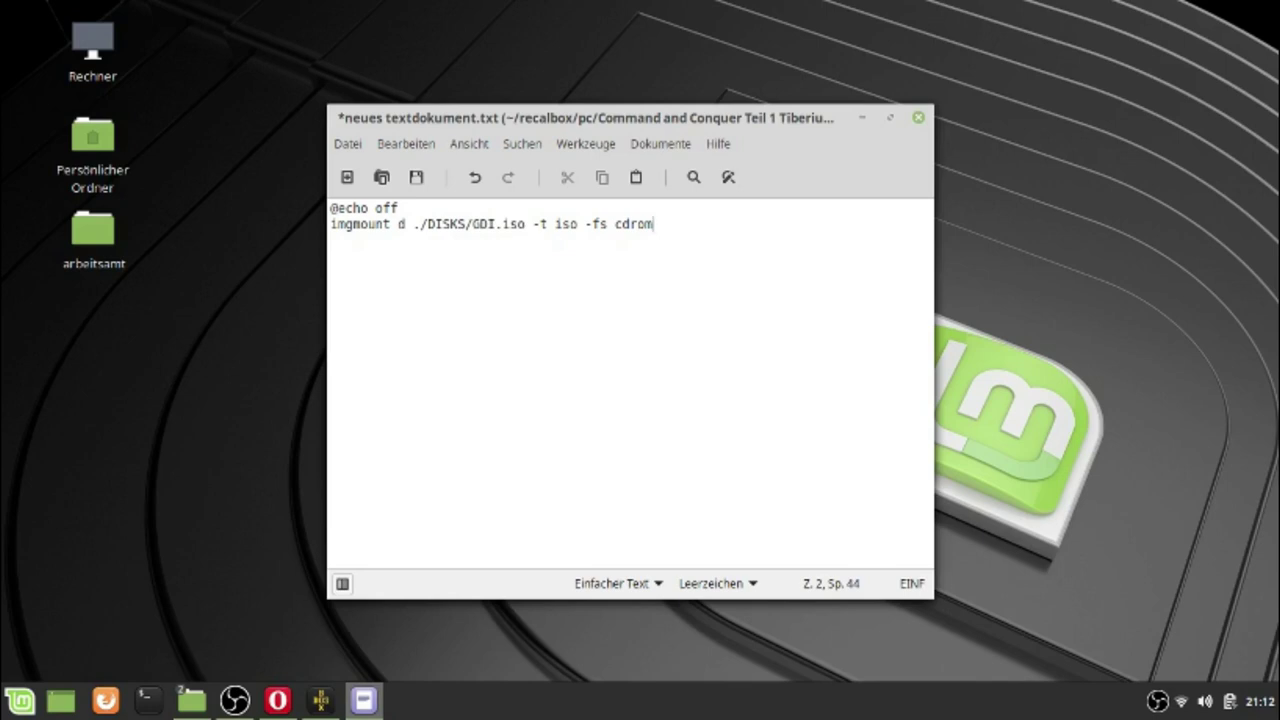
- Add a third line "cd CC" to the script
key("Return")
type("cd CC")
key("Return")
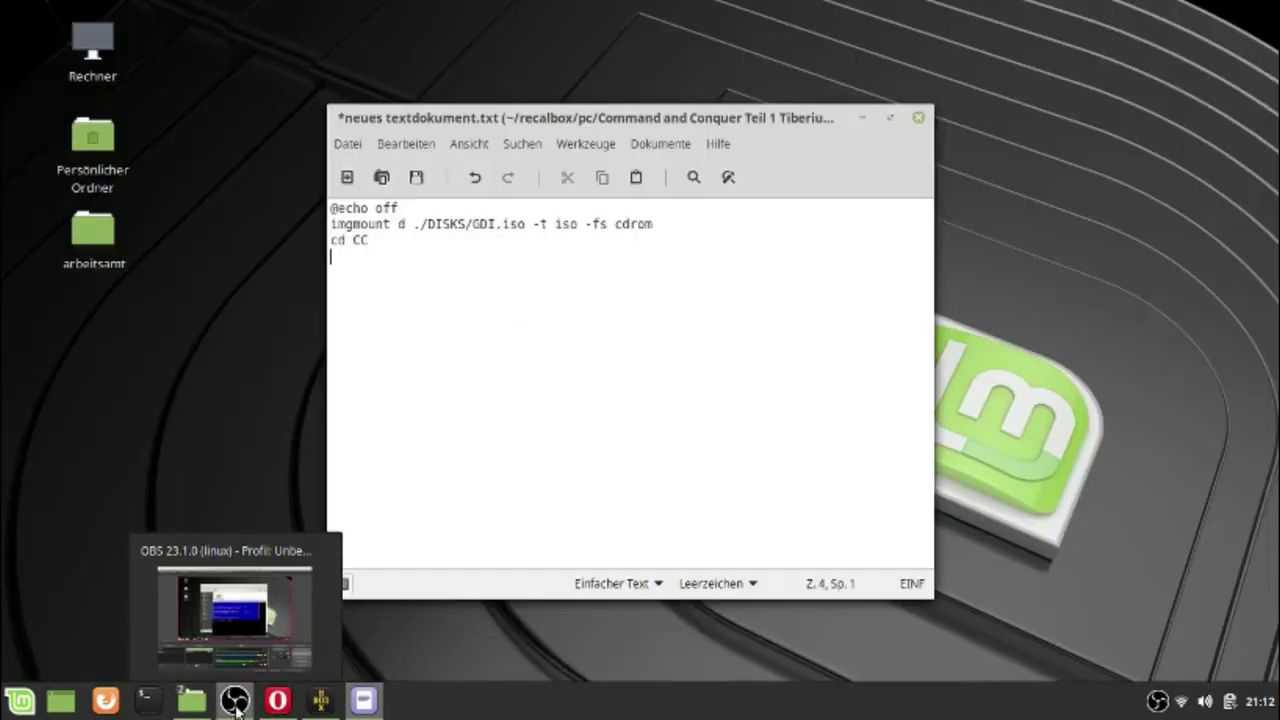
- Copy C&C.EXE from the CC folder into the parent Command and Conquer Teil 1 Tiberium Konflikt.pc folder
mouse_move(194, 708)
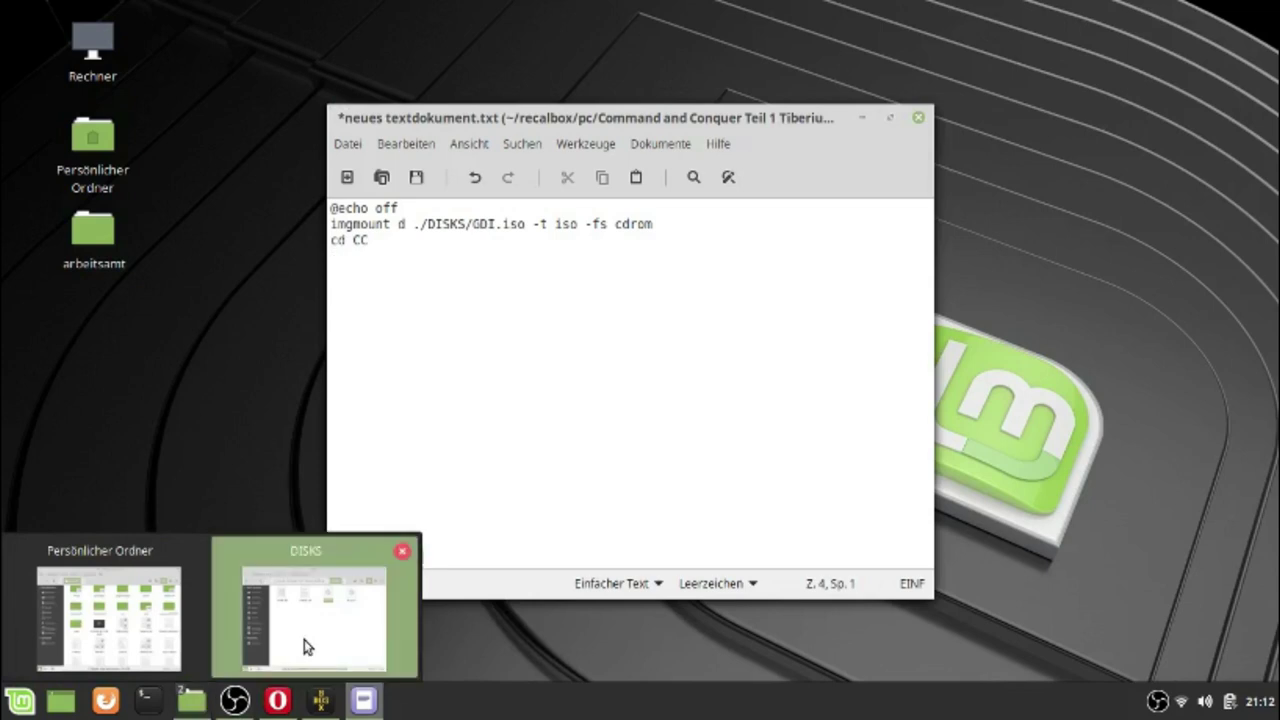
mouse_move(110, 609)
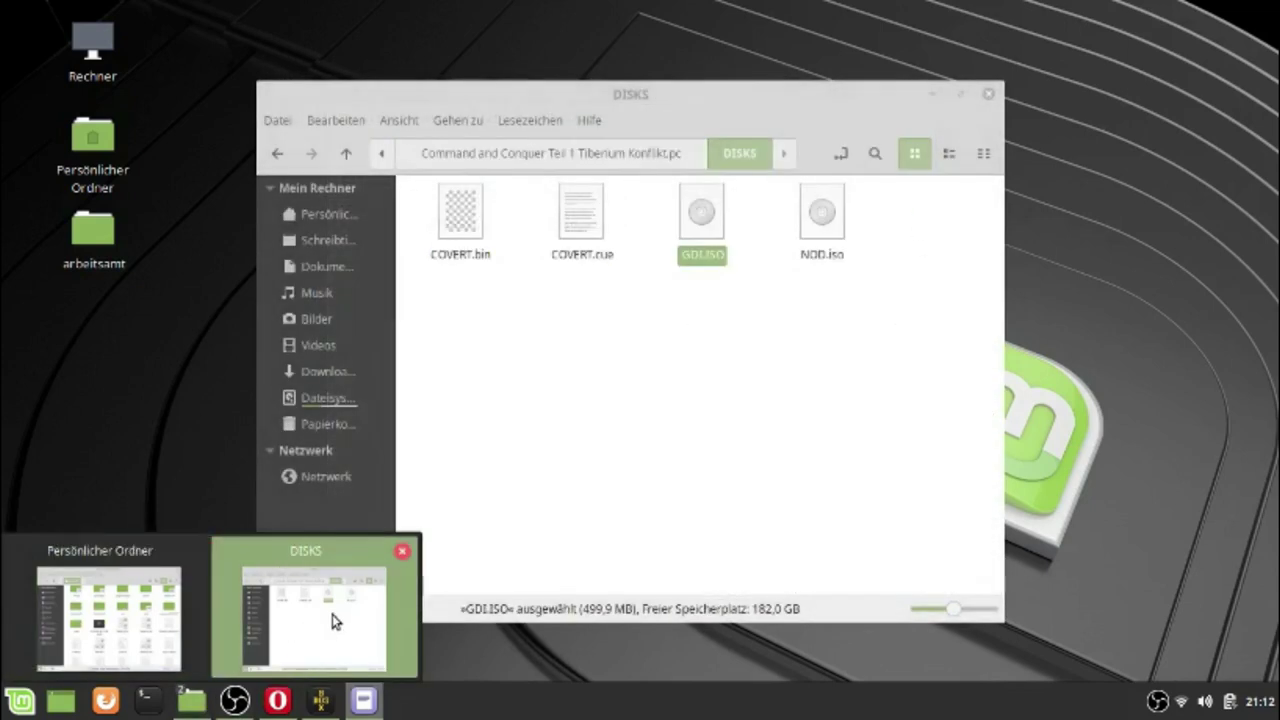
left_click(332, 614)
left_click(596, 164)
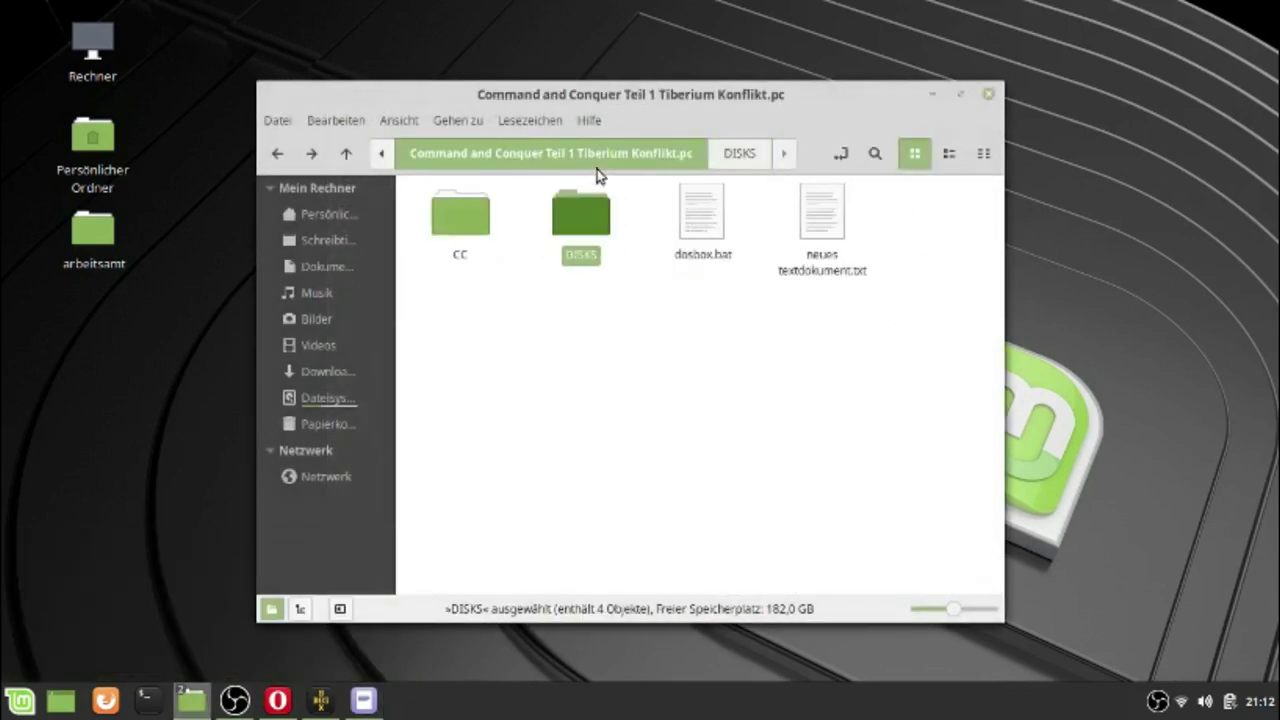
double_click(468, 224)
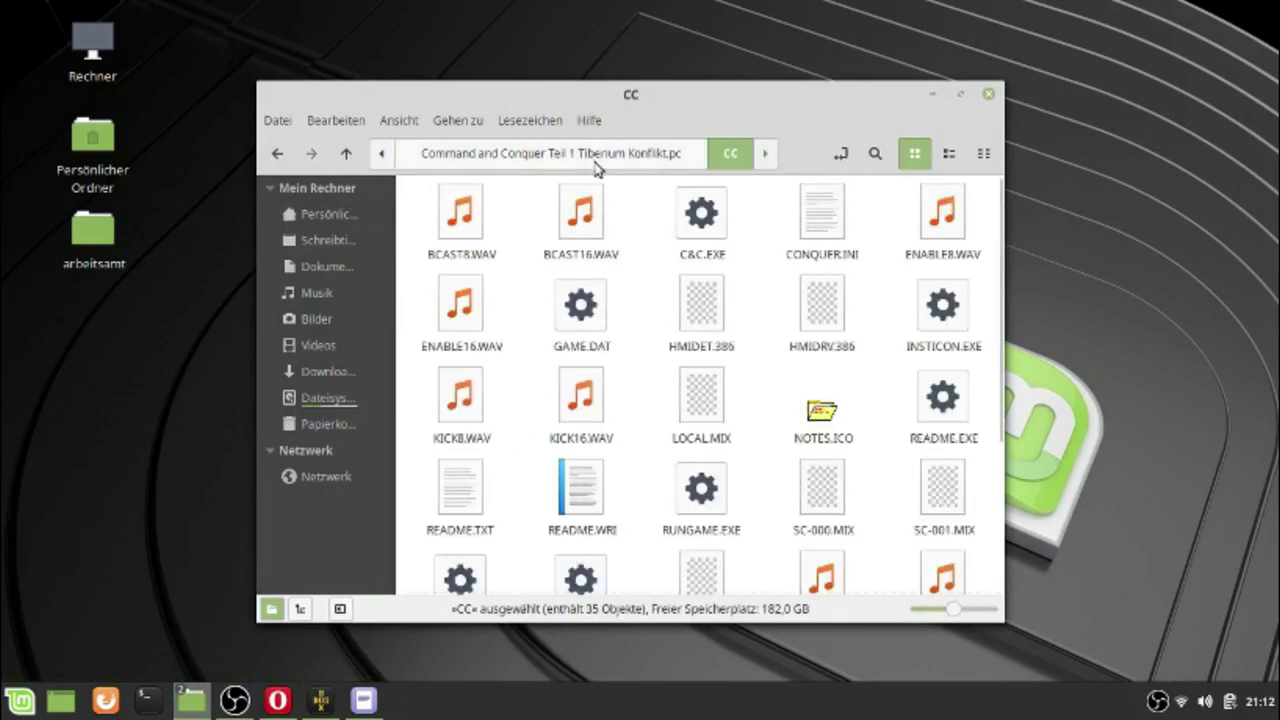
right_click(701, 227)
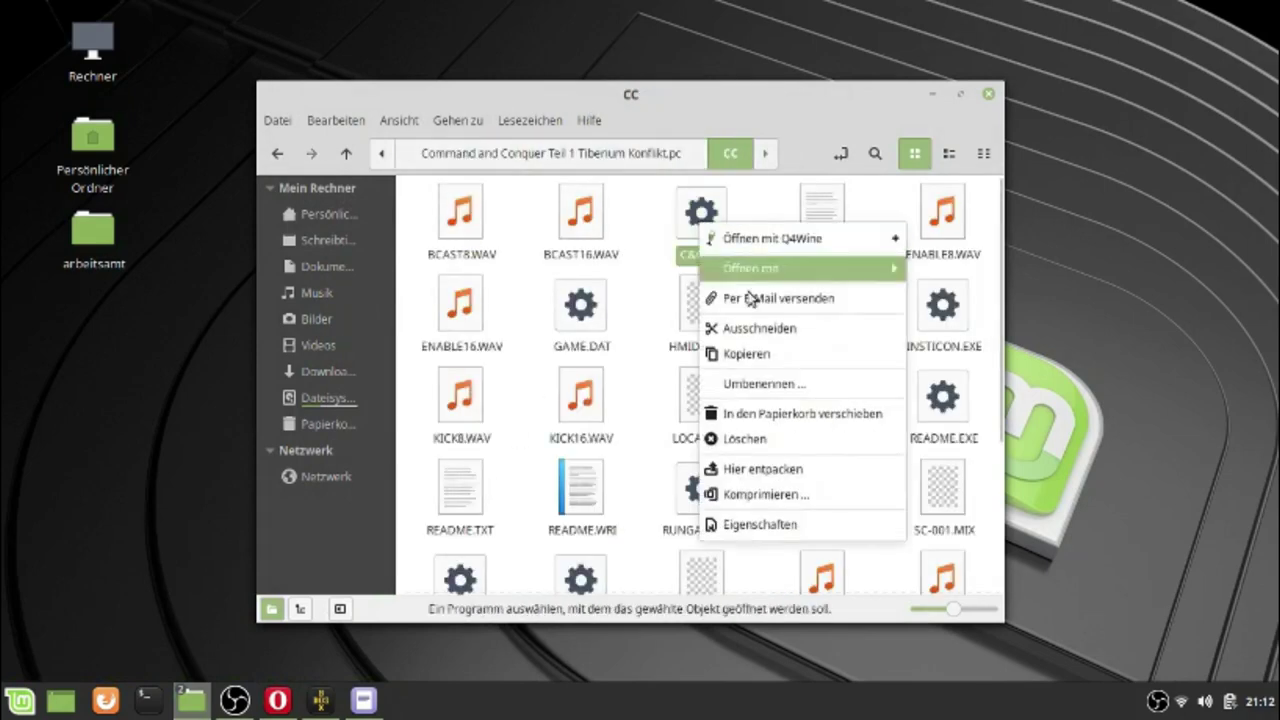
left_click(748, 354)
left_click(543, 154)
right_click(603, 401)
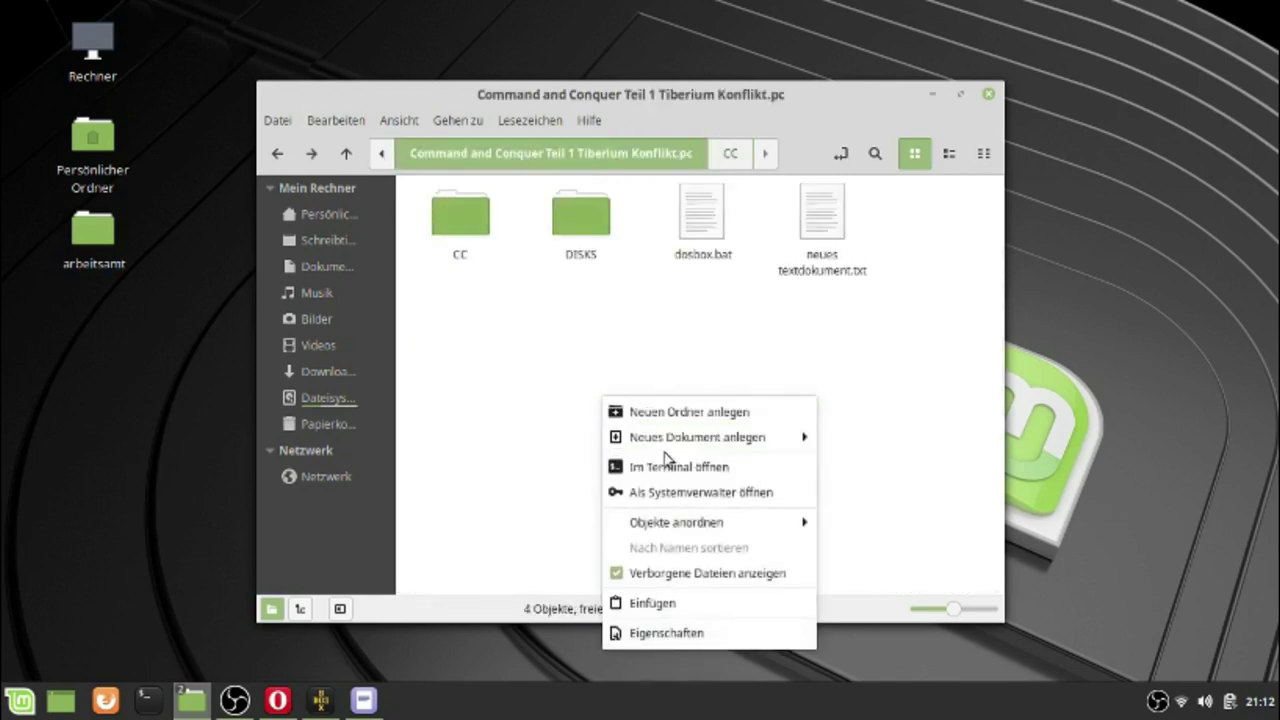
left_click(675, 600)
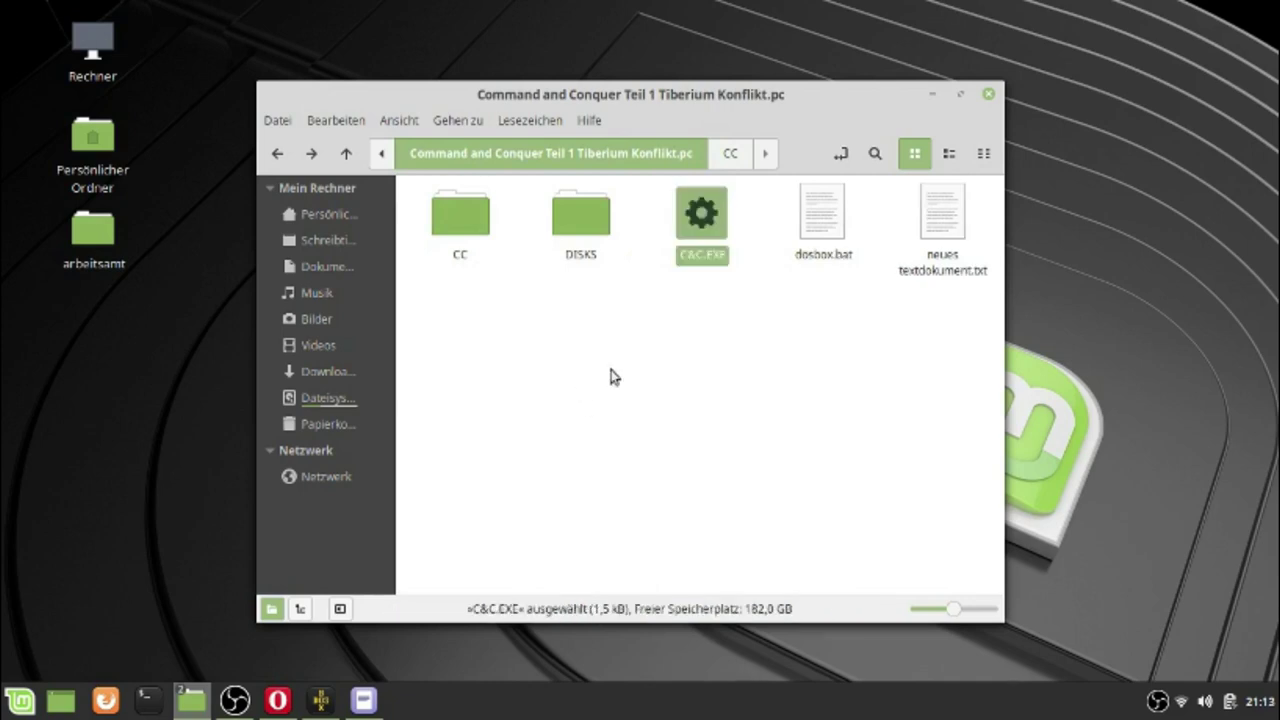
- Return to the script in the text editor and replace the "cd CC" line with "C&C.exe"
left_click(732, 338)
left_click(703, 238)
left_click(320, 704)
left_click(320, 704)
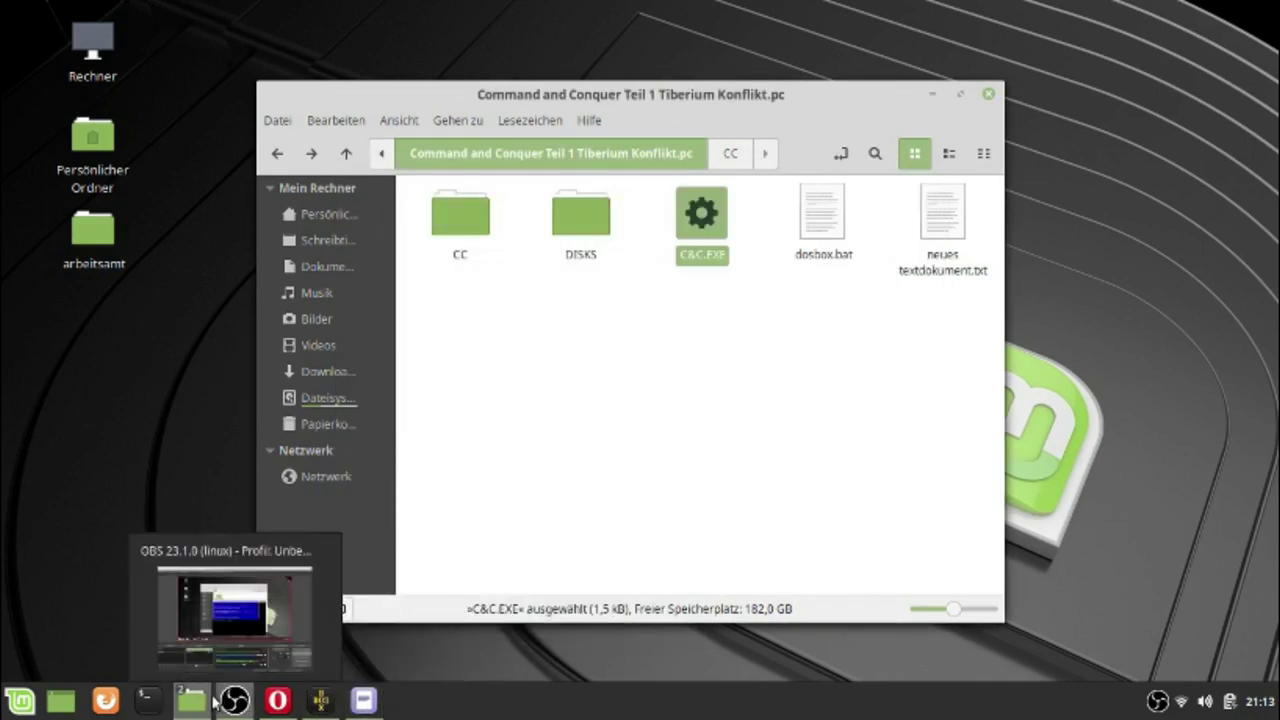
left_click(357, 623)
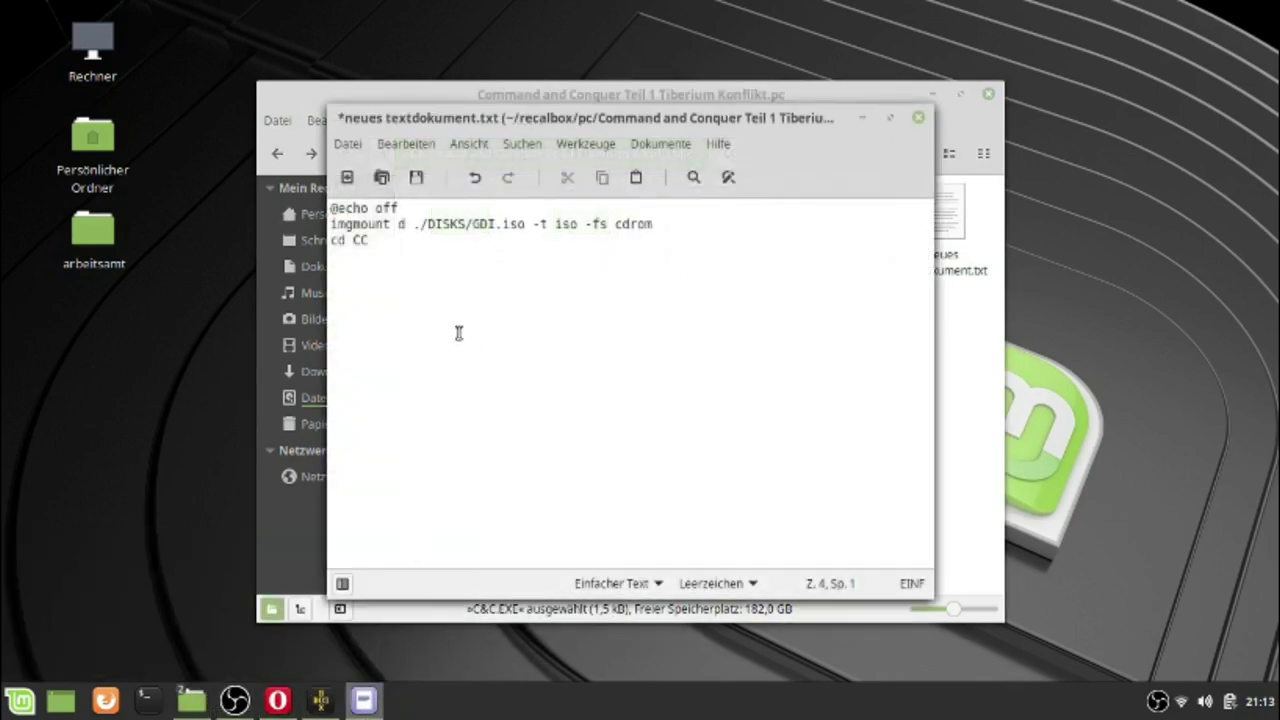
key("BackSpace")
key("BackSpace")
key("BackSpace")
key("BackSpace")
key("BackSpace")
key("BackSpace")
type("C&C.exe")
key("Return")
- Add a final "exit" line and close the text document, saving the changes
type("exit")
key("Return")
left_click(918, 118)
left_click(875, 427)
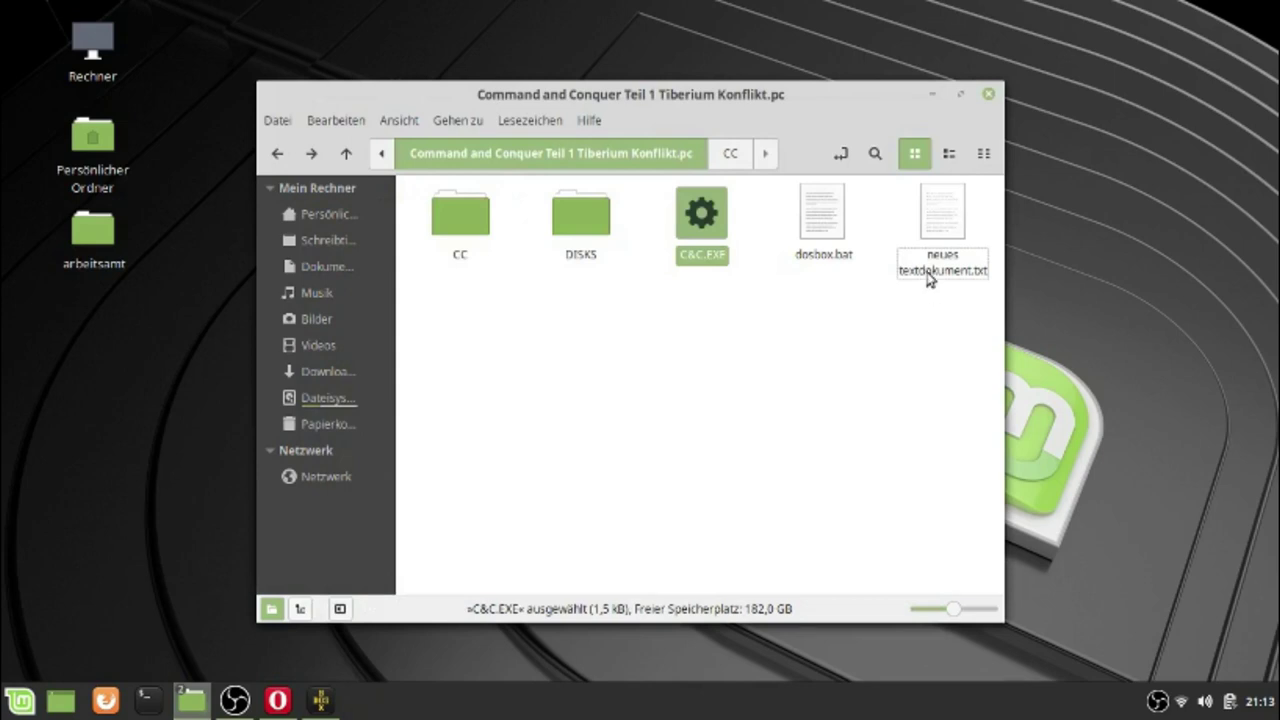
left_click(928, 280)
left_click_drag(950, 222, 508, 356)
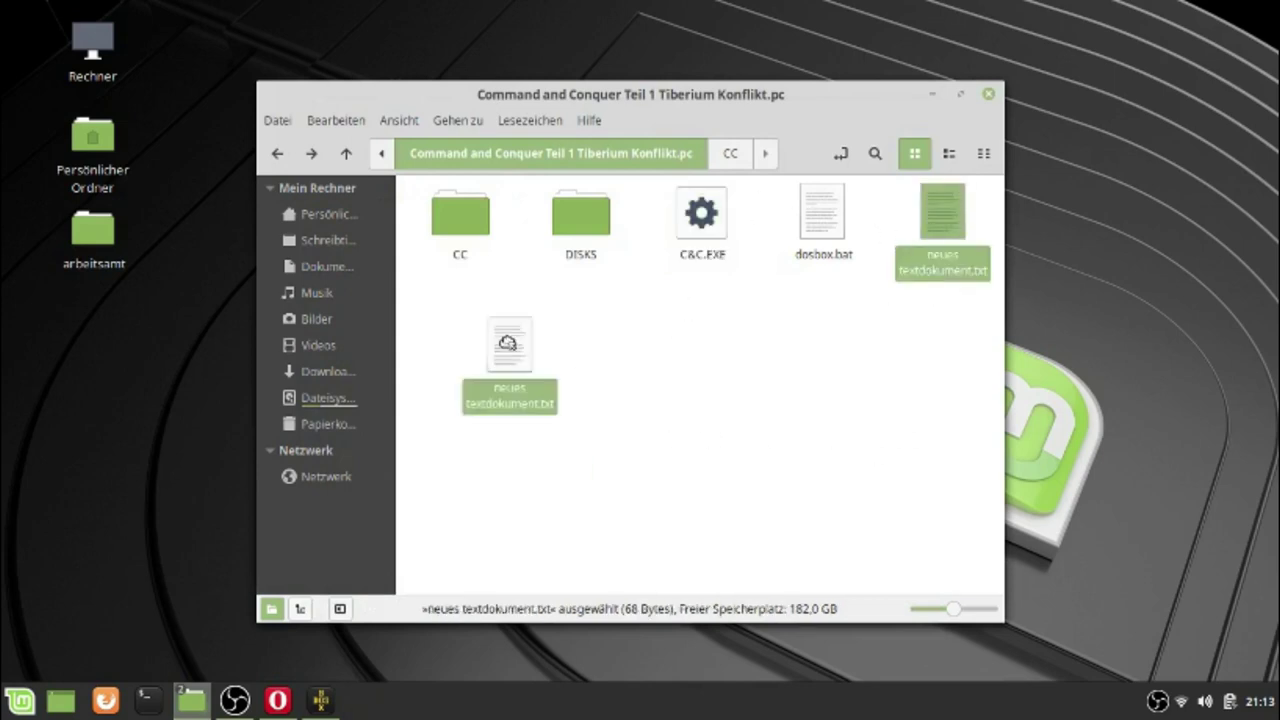
left_click_drag(912, 208, 187, 338)
left_click_drag(95, 322, 840, 443)
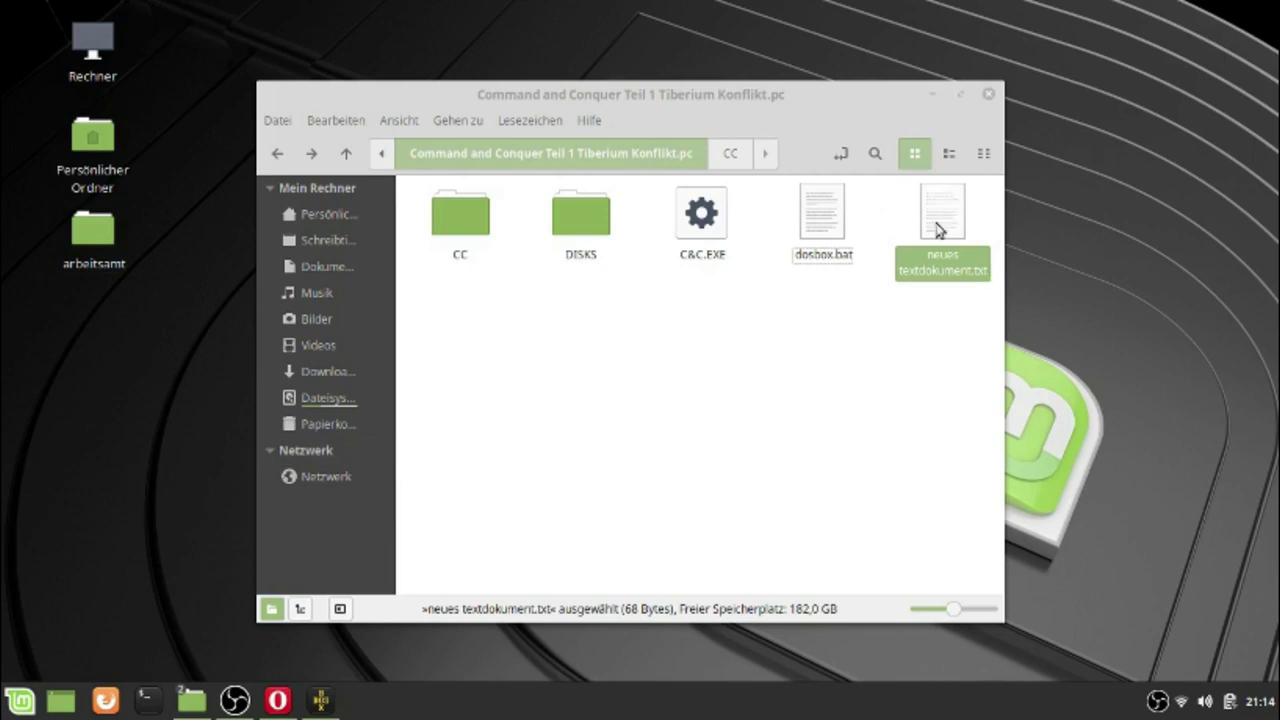
- Switch to the DOSBox window and mount the recalbox/pc folder of the home directory as drive C
left_click(320, 700)
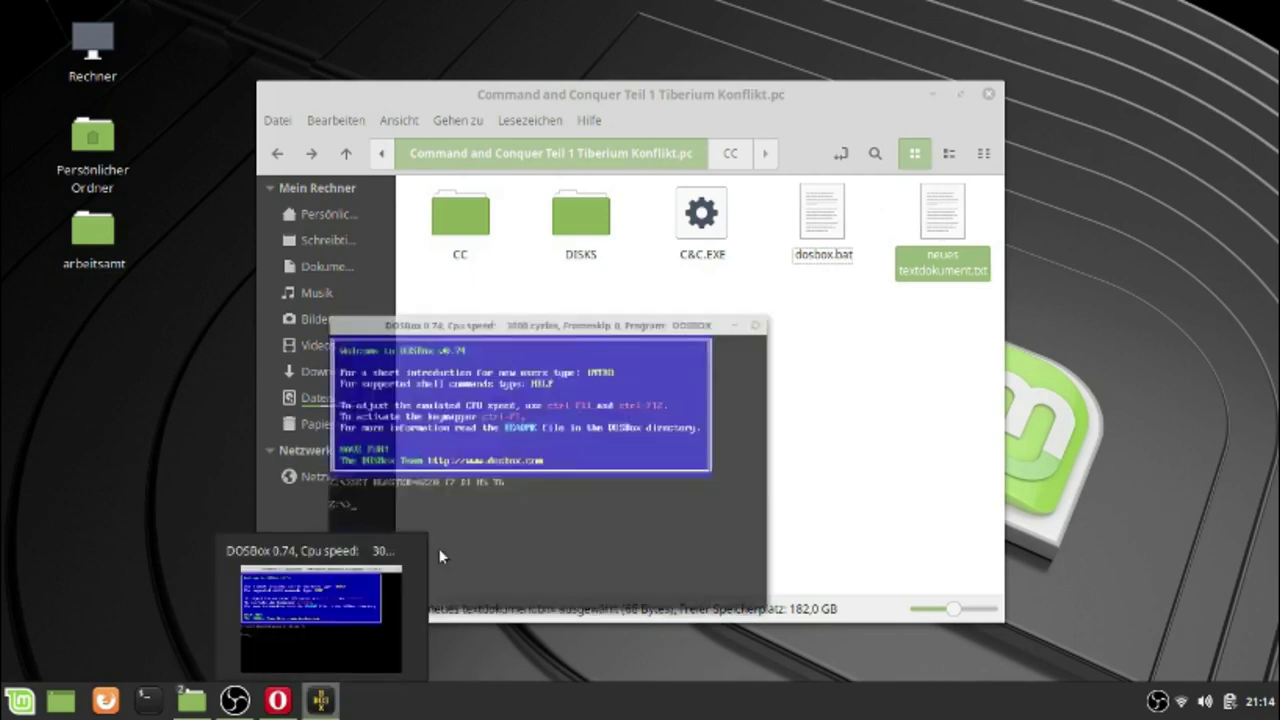
type("mount c /")
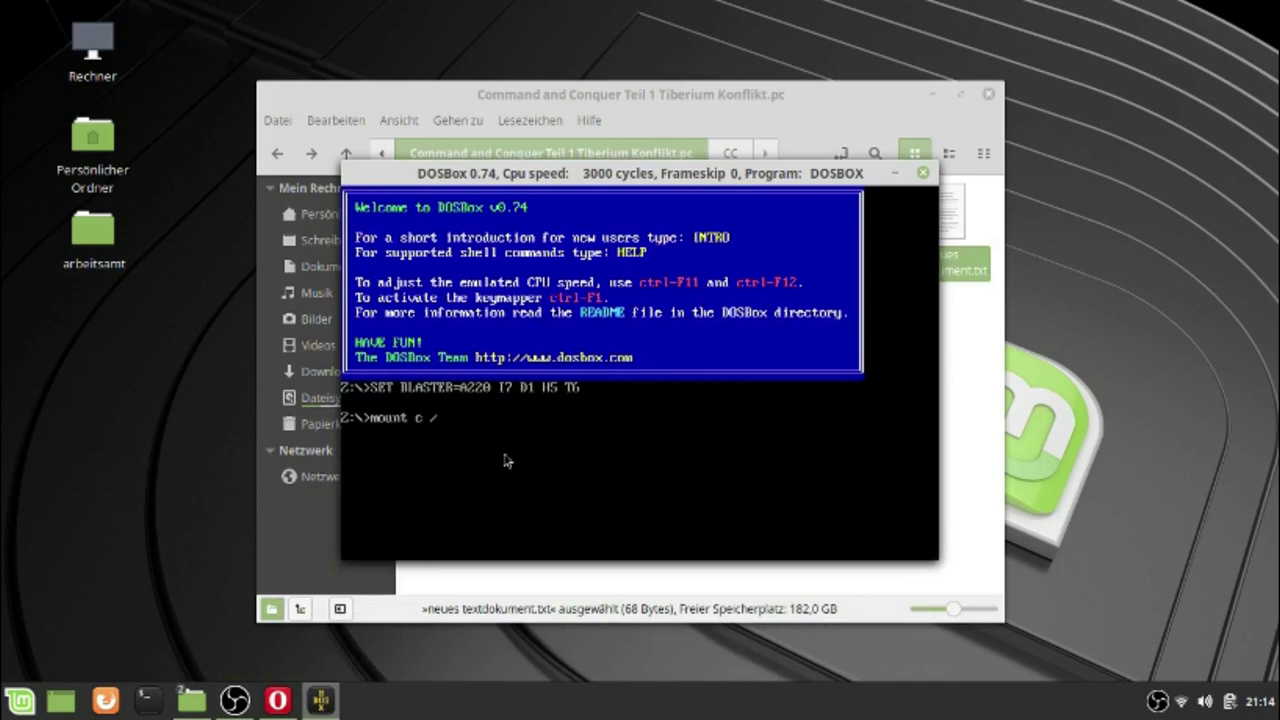
type("home/gerhard/")
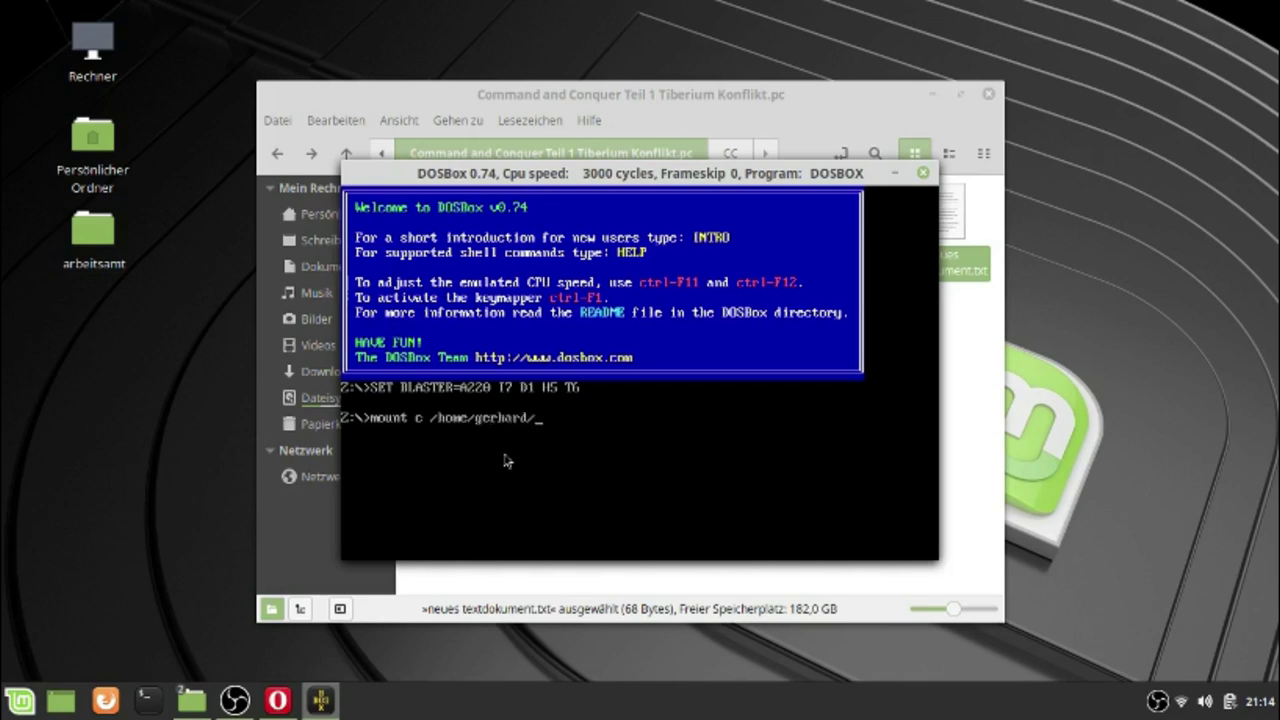
type("recalbox/pc")
key("Return")
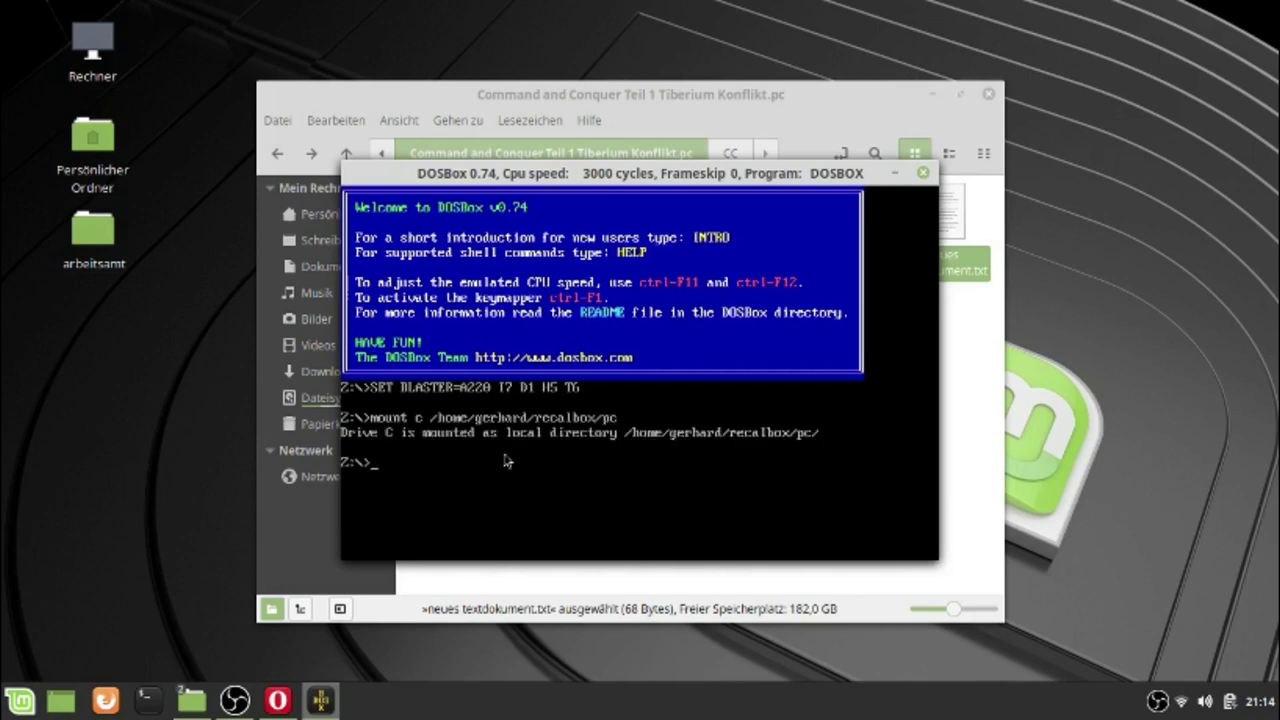
- Change to drive C in DOSBox and list its directory contents
type("c")
type(":")
key("Return")
type("dir")
key("Return")
- Enter the COMMAN~1.PC directory and list its files
type("cd COMMAN~1.PC")
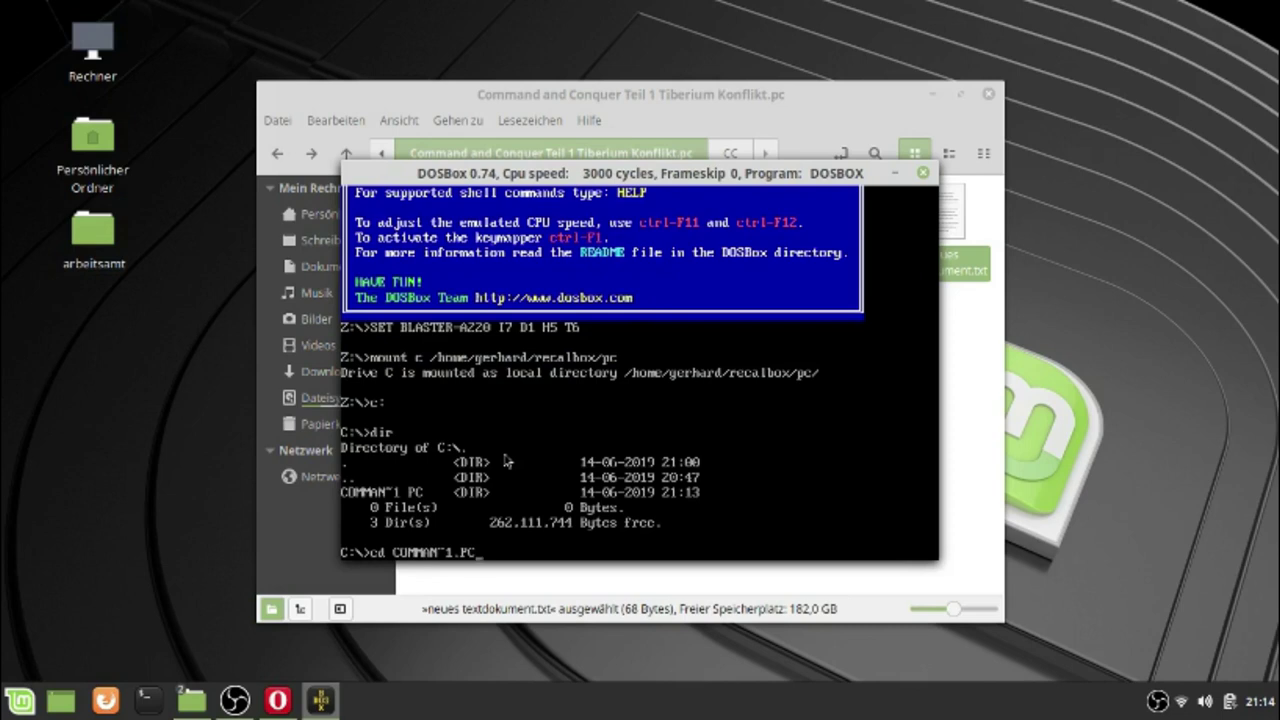
key("Return")
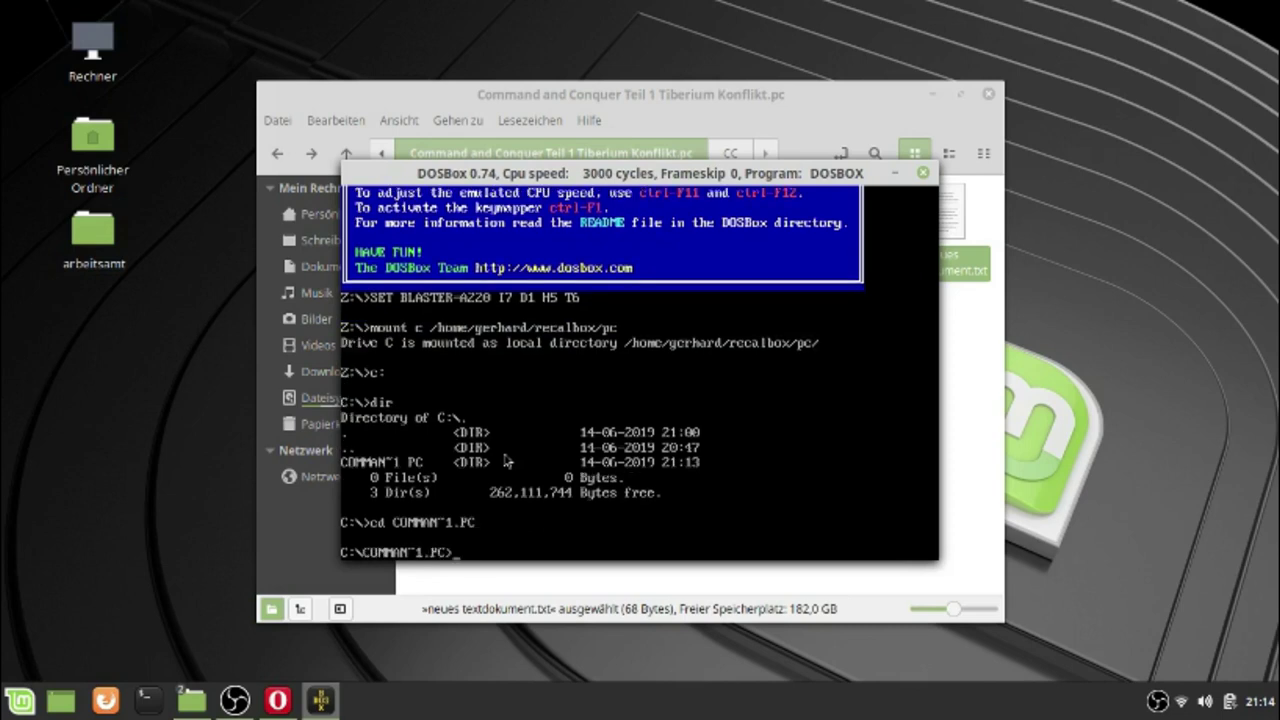
type("dir")
key("Return")
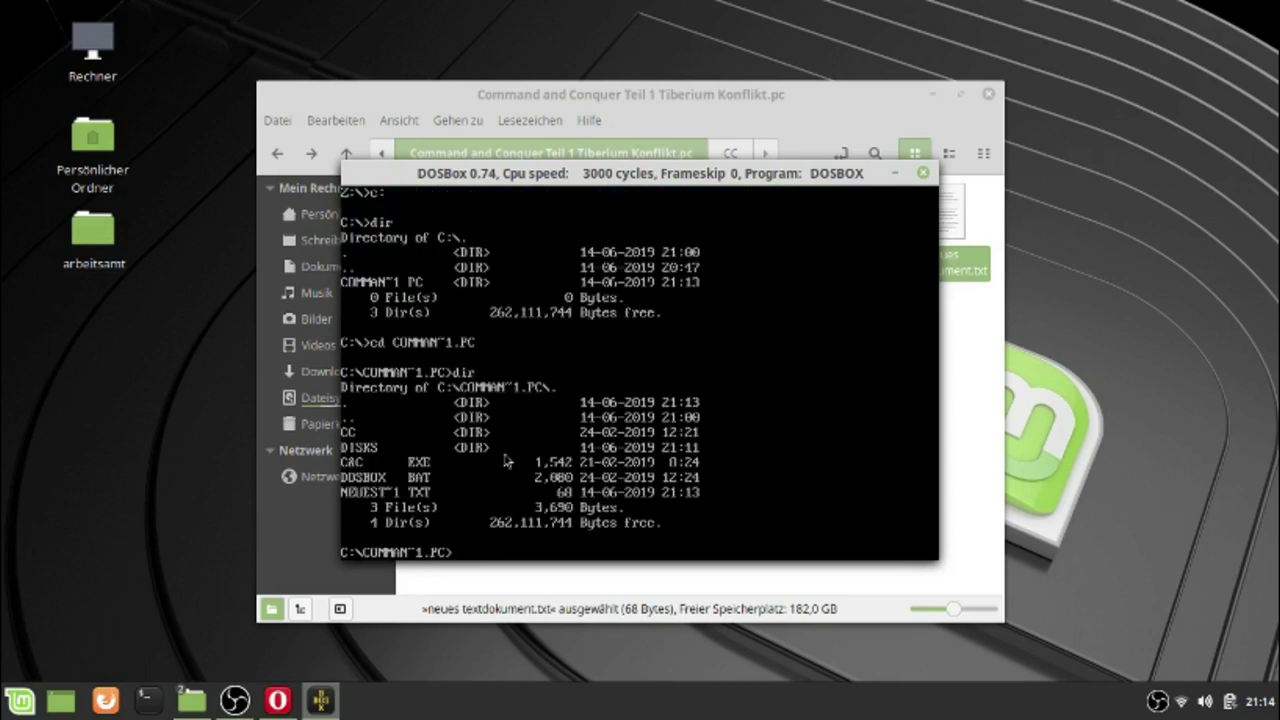
- Try to run NEUEST~1.TXT from the DOSBox prompt
type("NEUE")
key("BackSpace")
key("BackSpace")
key("BackSpace")
type("eue")
key("Tab")
key("Return")
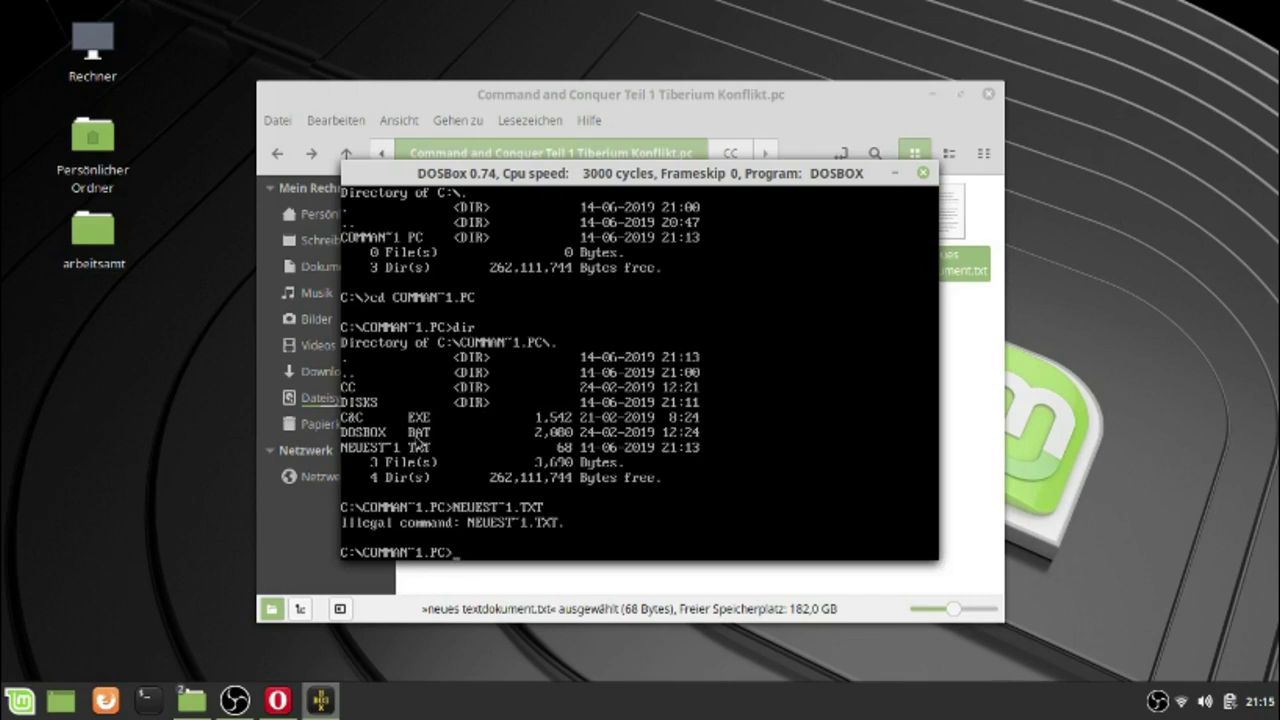
- Minimize DOSBox and remove the .txt extension from neues textdokument.txt in the file manager
left_click(895, 173)
left_click(947, 266)
left_click(986, 267)
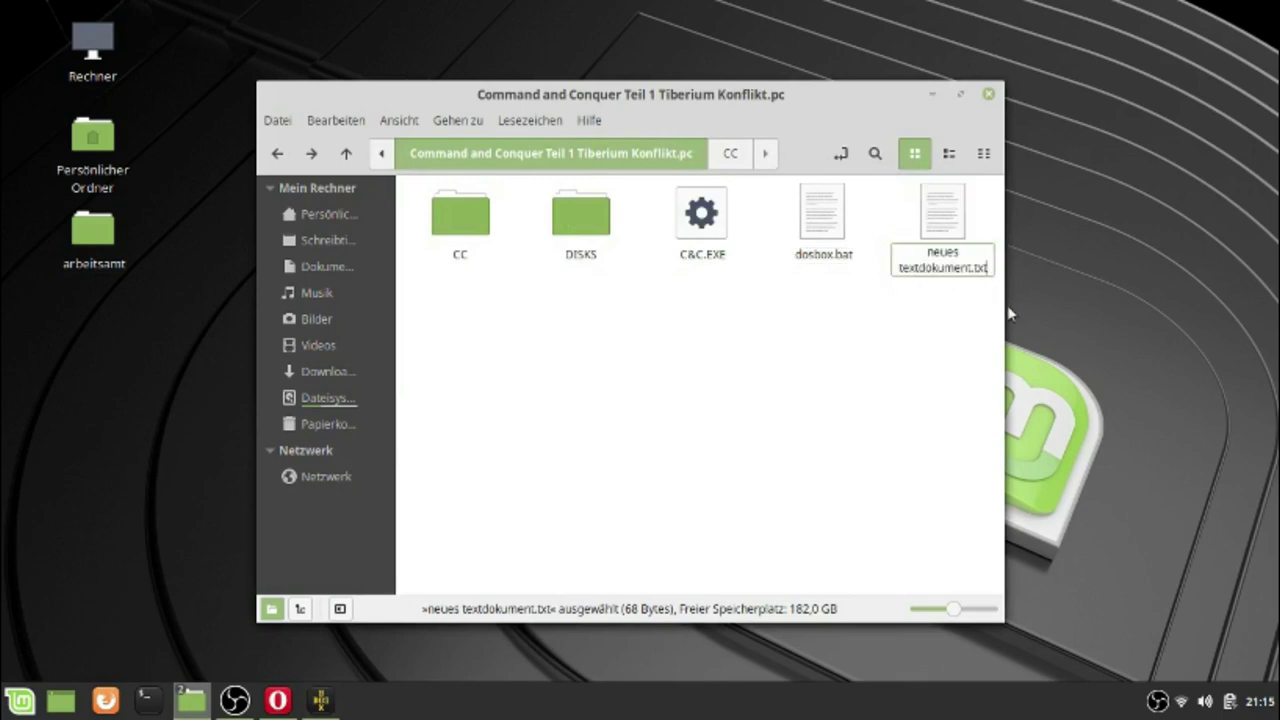
key("BackSpace")
key("BackSpace")
key("BackSpace")
key("BackSpace")
key("Return")
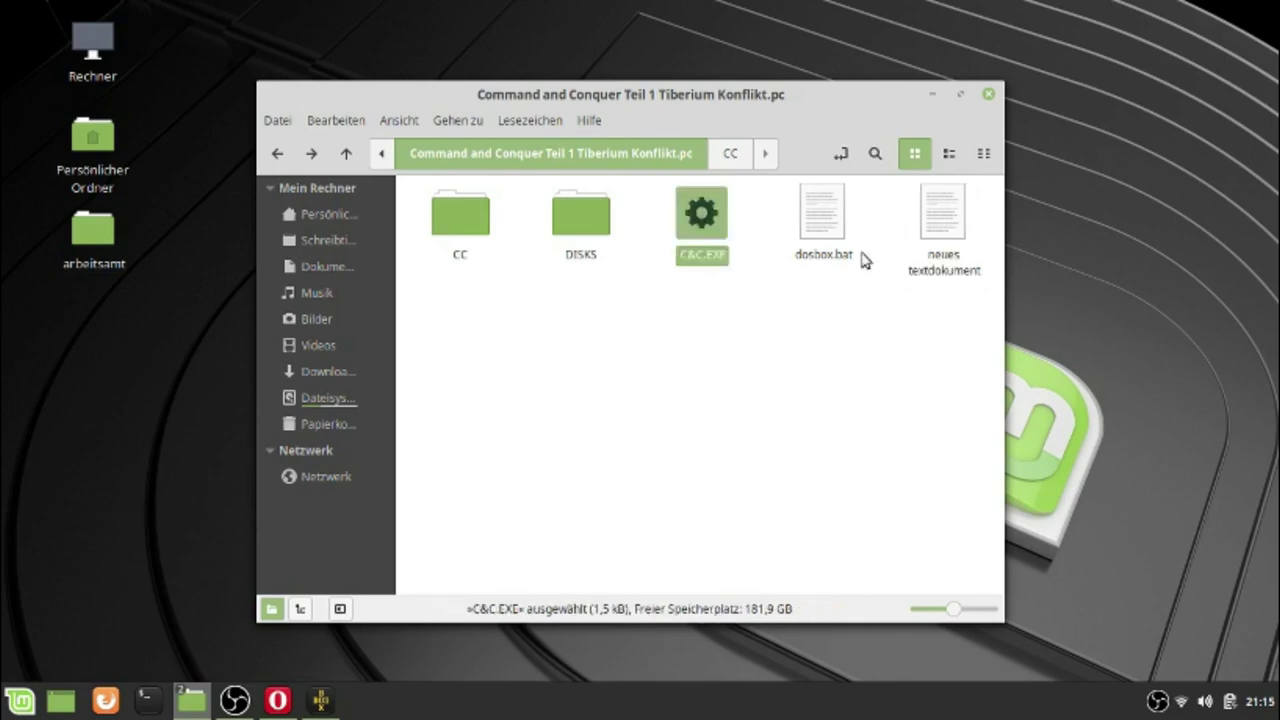
- Add the .txt extension back to the neues textdokument file
left_click(822, 215)
left_click(946, 225)
key("F2")
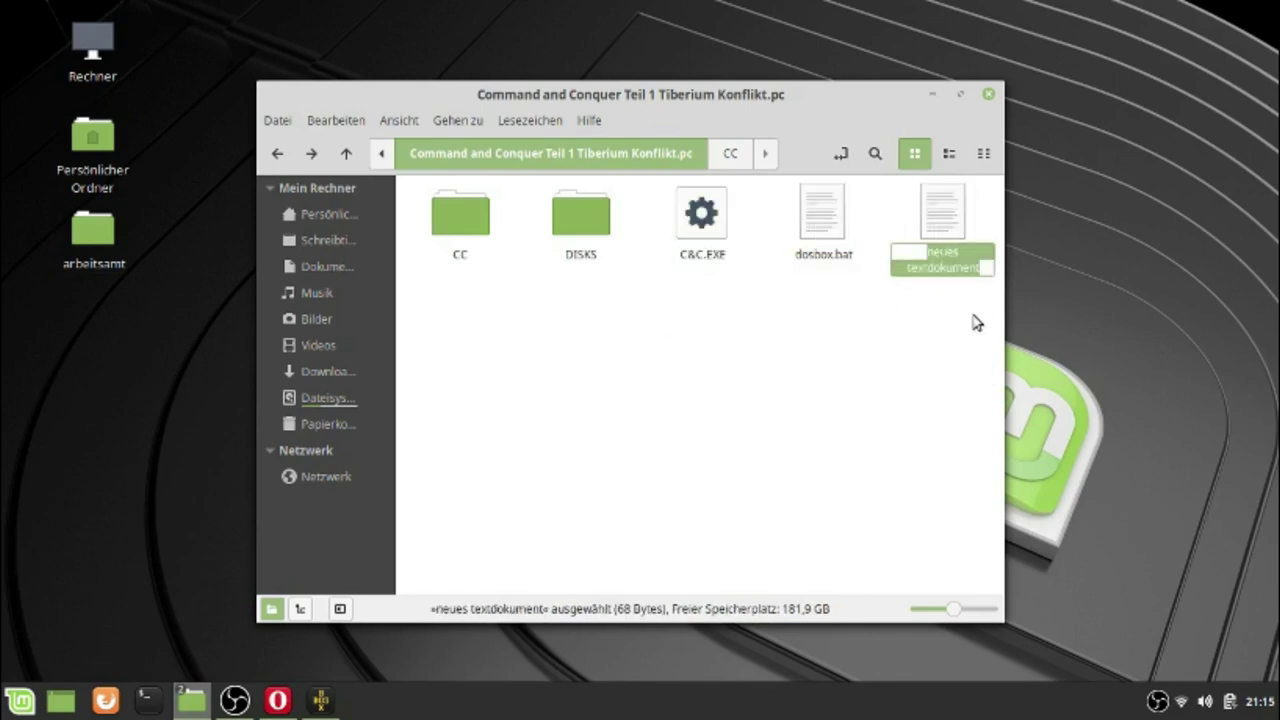
key("End")
type(".txt")
key("Return")
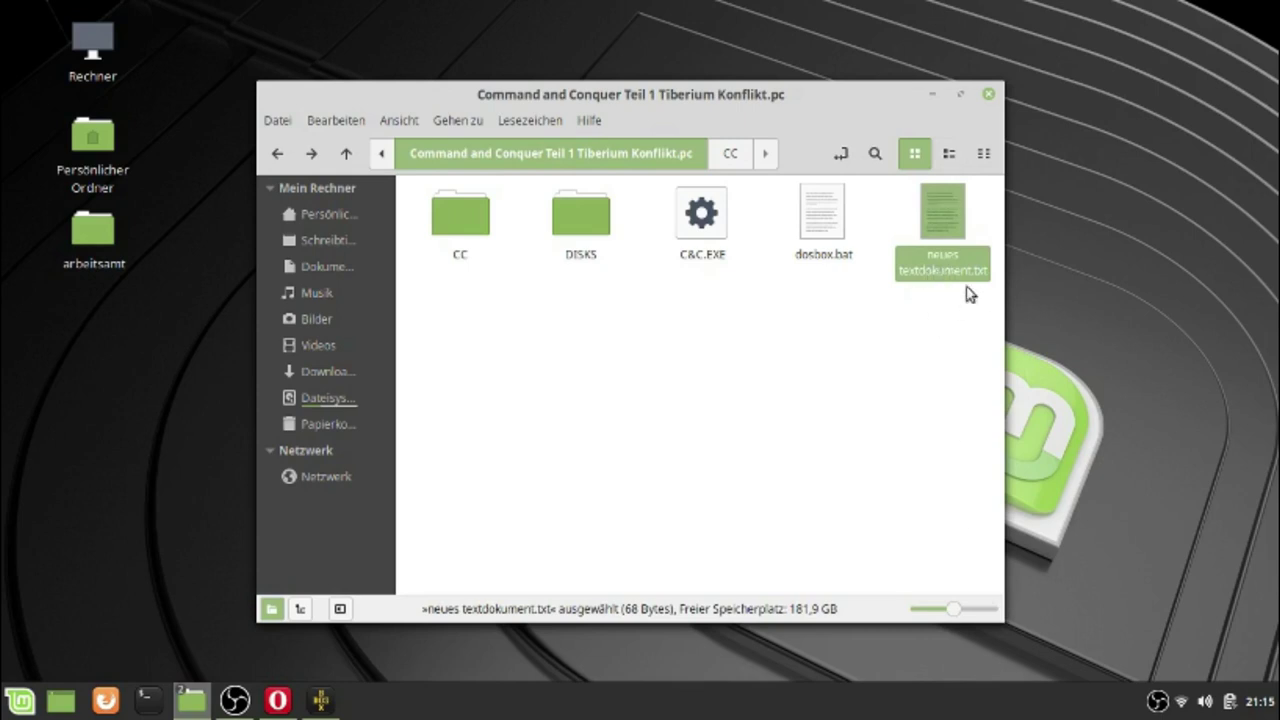
- Move the existing dosbox.bat to the desktop and rename neues textdokument.txt as dosbox.txt
left_click(818, 226)
left_click_drag(818, 226, 94, 325)
left_click(822, 215)
key("F2")
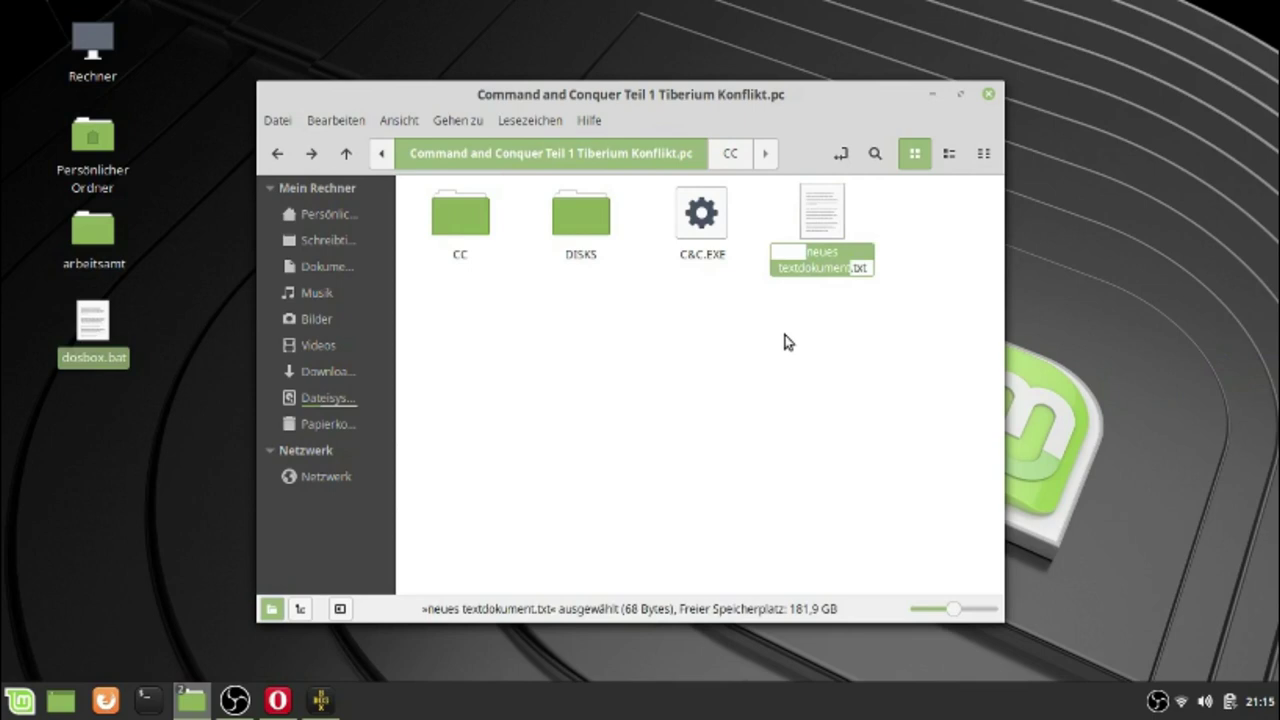
type("dosbox")
key("Return")
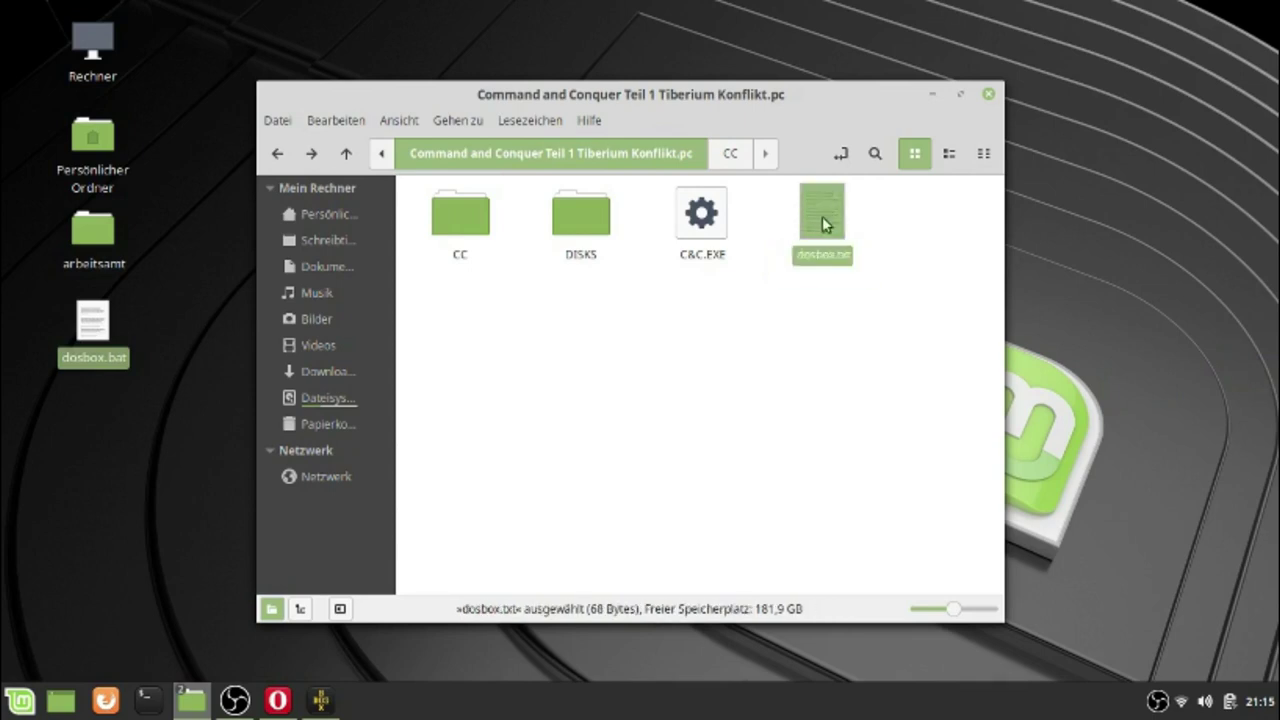
- Change the extension of dosbox.txt to bat so the file is named dosbox.bat
key("F2")
key("End")
key("BackSpace")
key("BackSpace")
key("BackSpace")
type("bat")
key("Return")
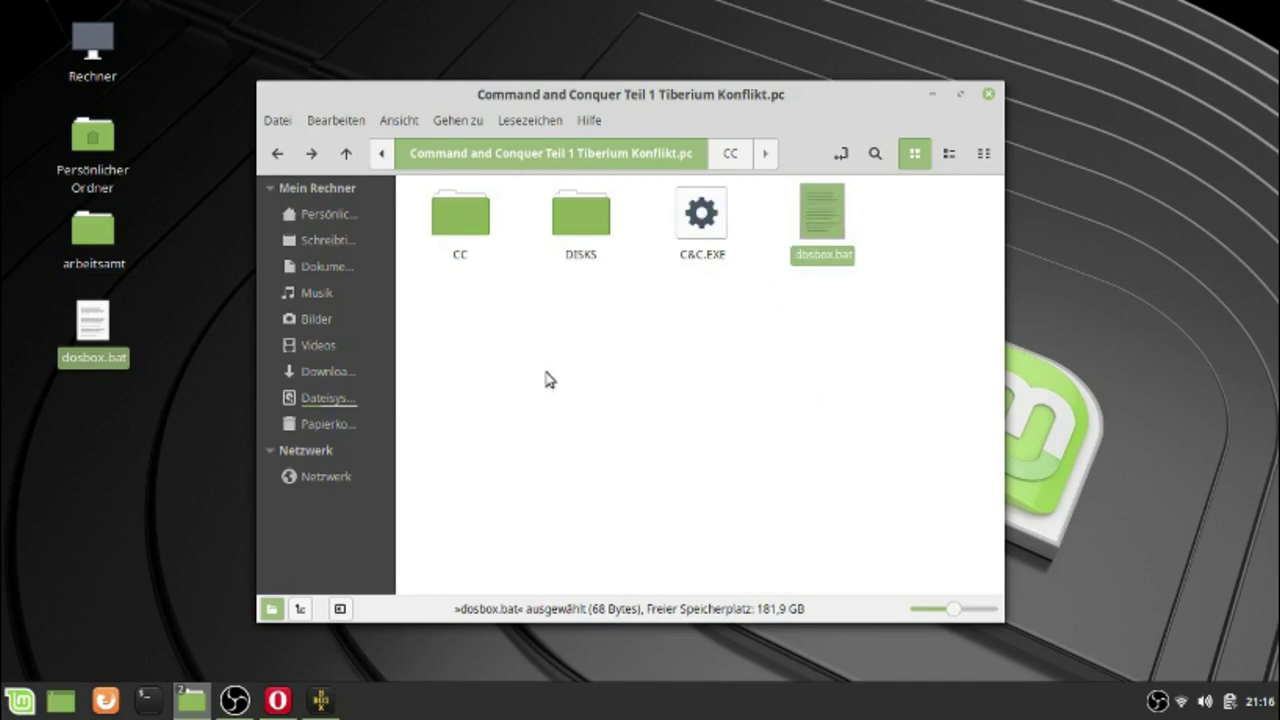
- Switch to the DOSBox window and run dosbox.bat
left_click(320, 700)
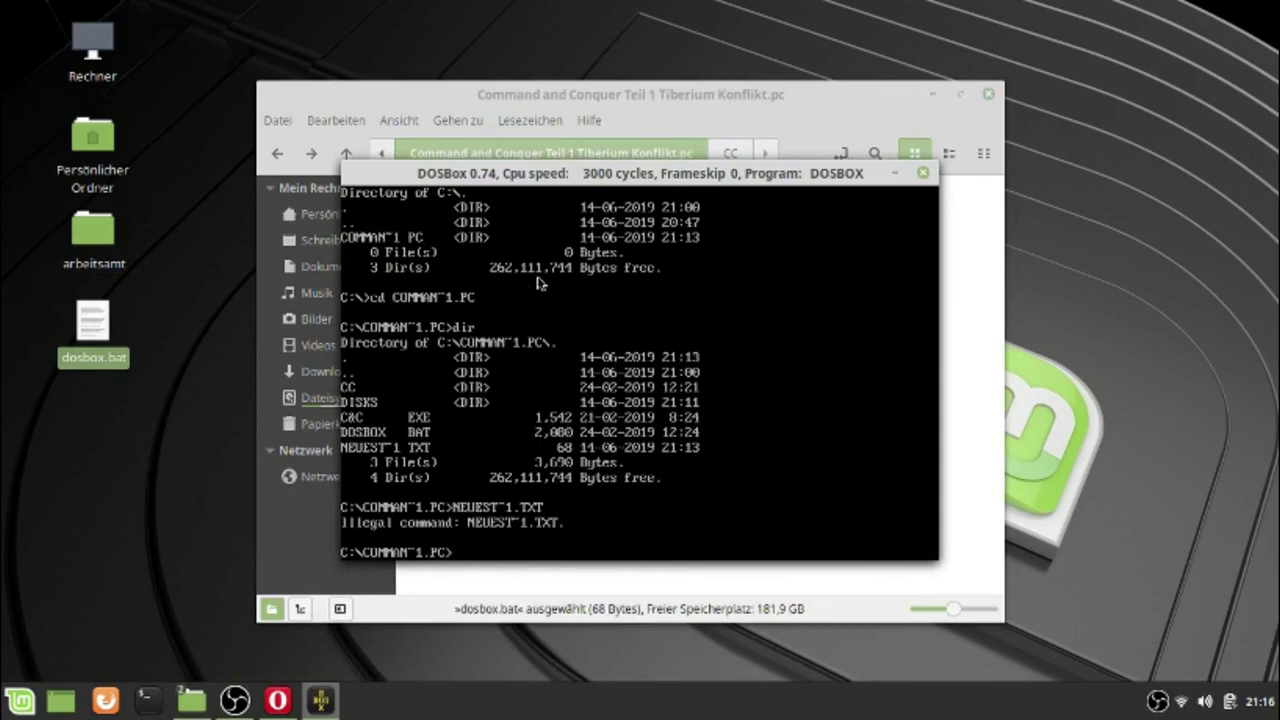
type("dosbox.bat")
key("Return")
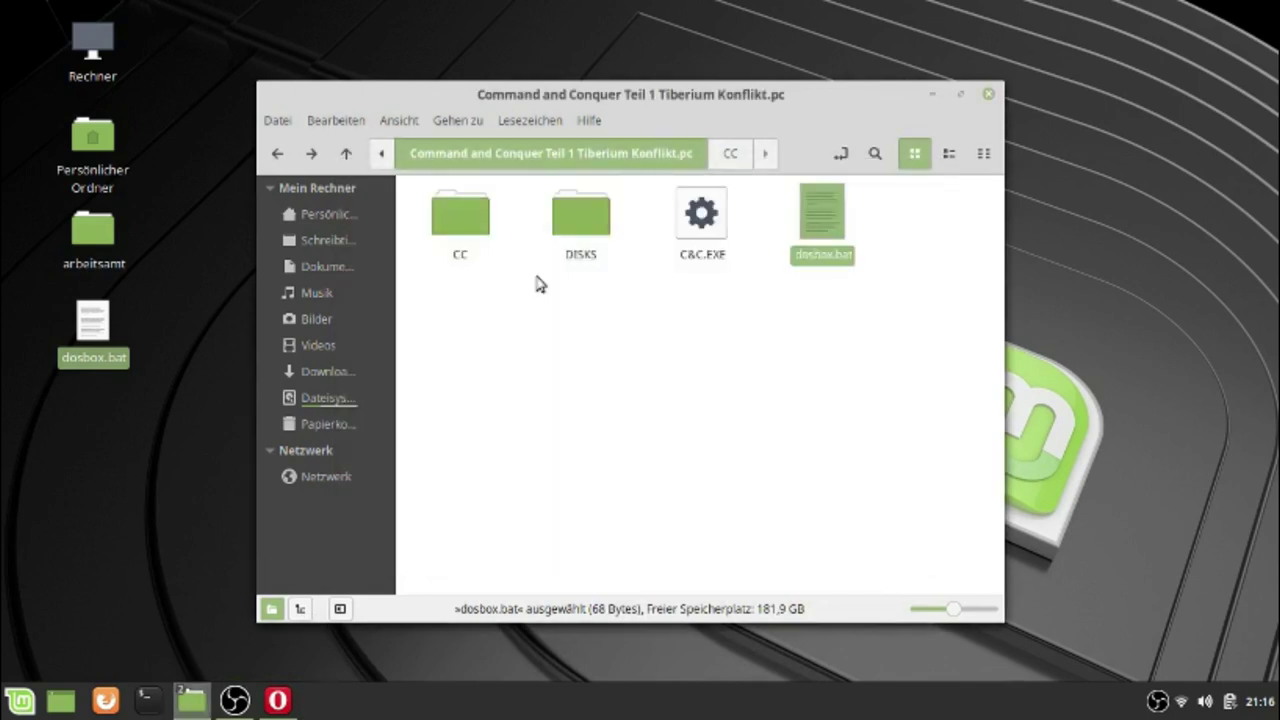
- Open dosbox.bat in the text editor, delete its "exit" line, and close it with the changes saved
right_click(816, 234)
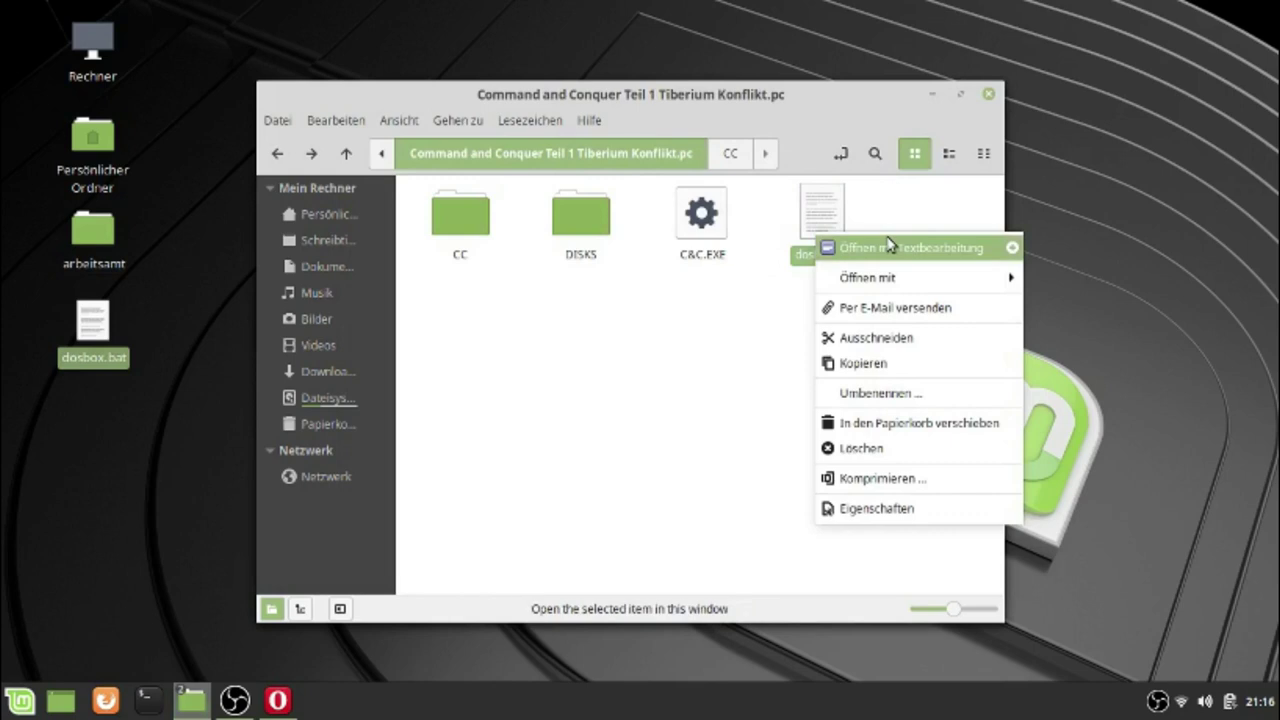
left_click(971, 248)
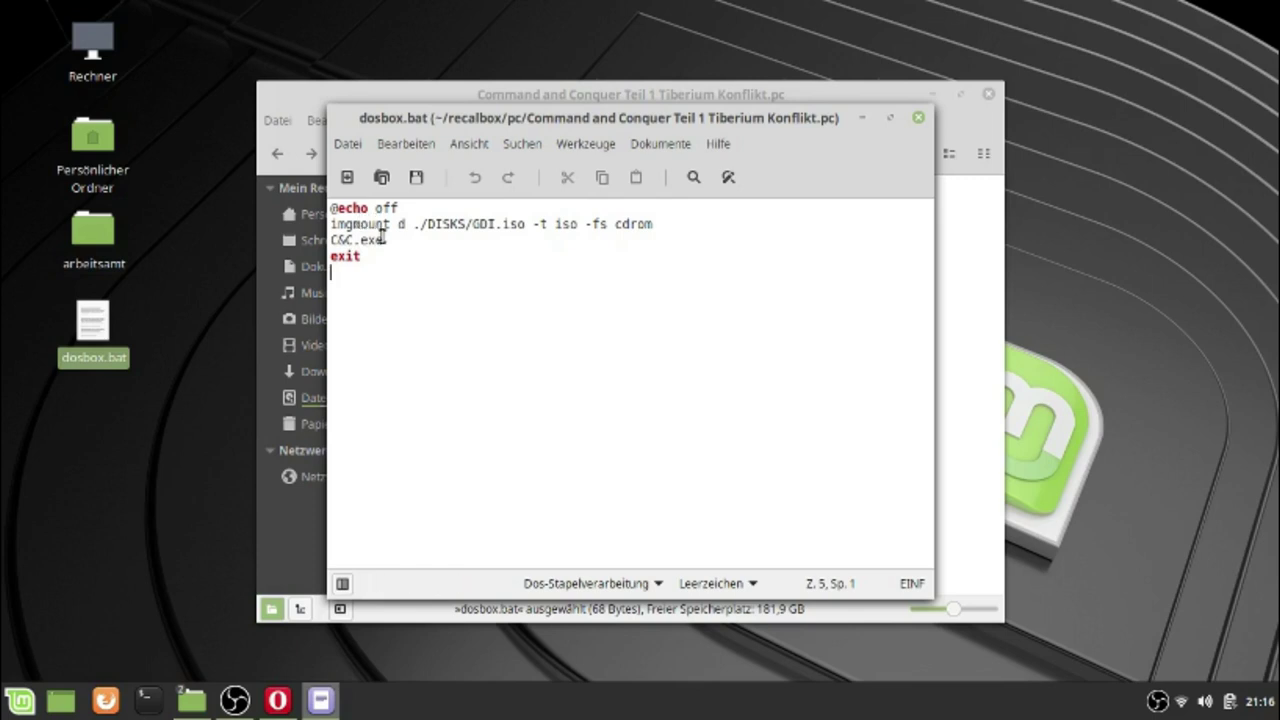
left_click_drag(362, 258, 330, 258)
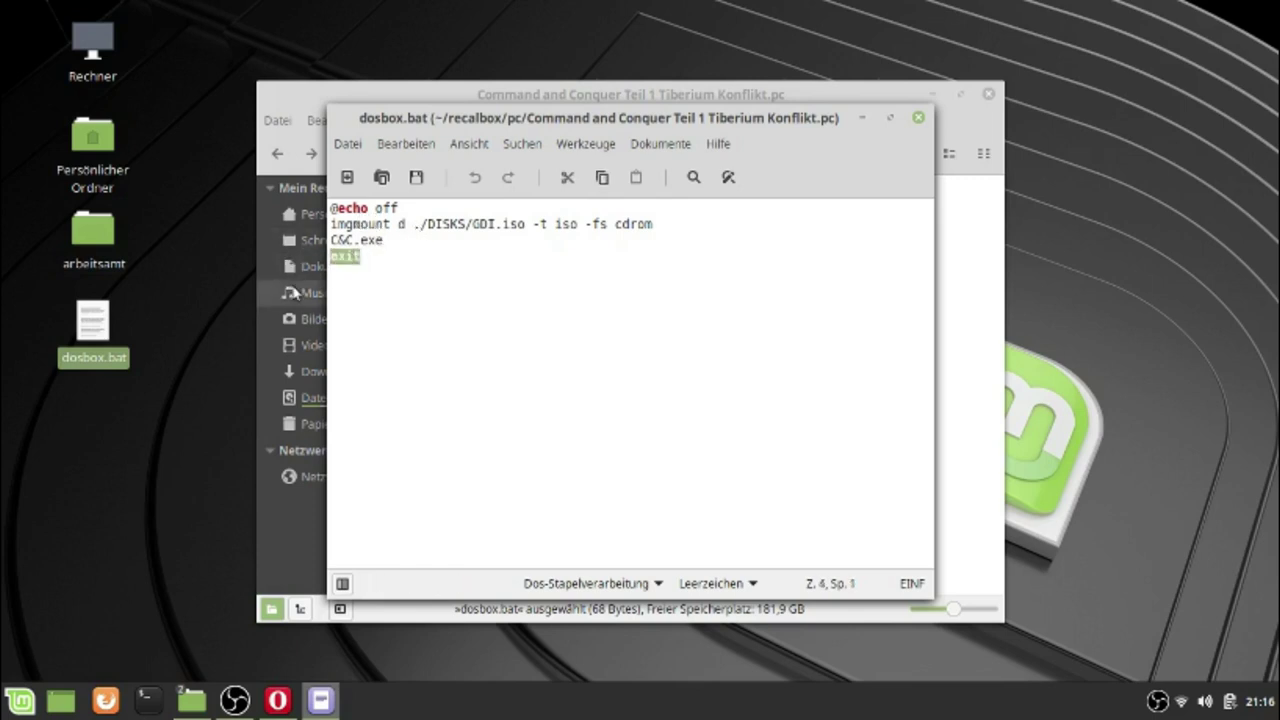
key("BackSpace")
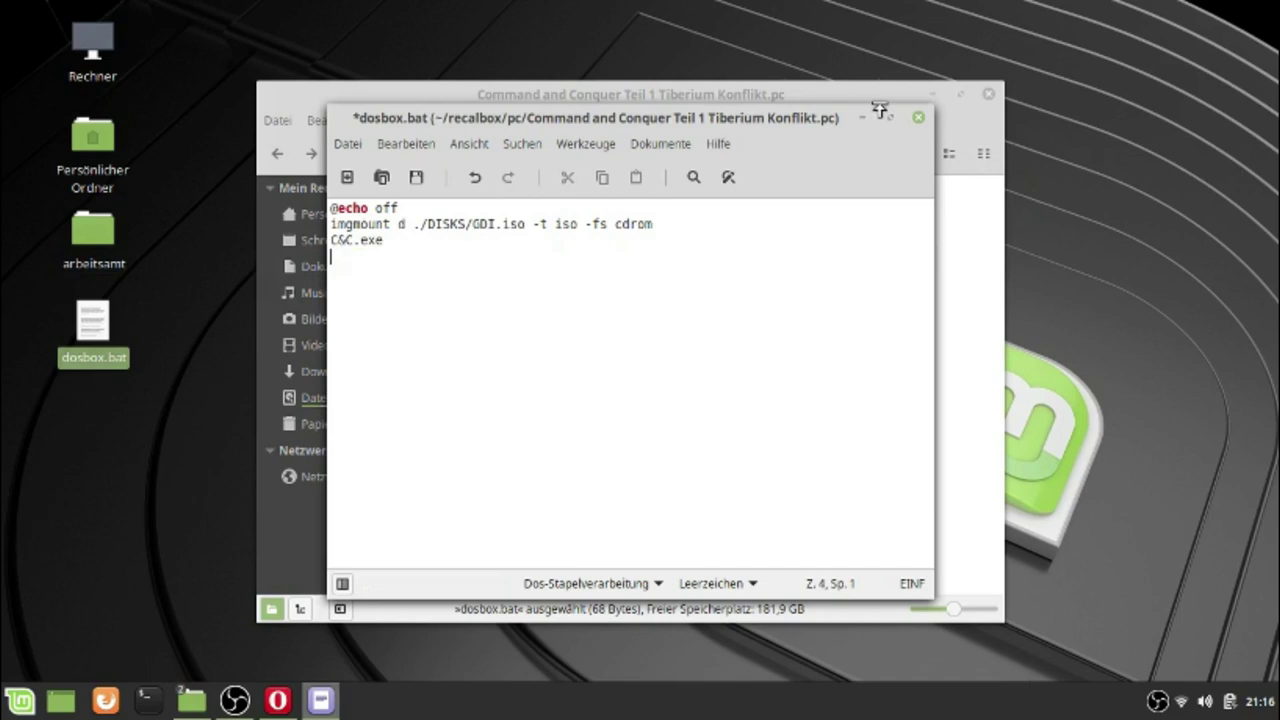
left_click(919, 120)
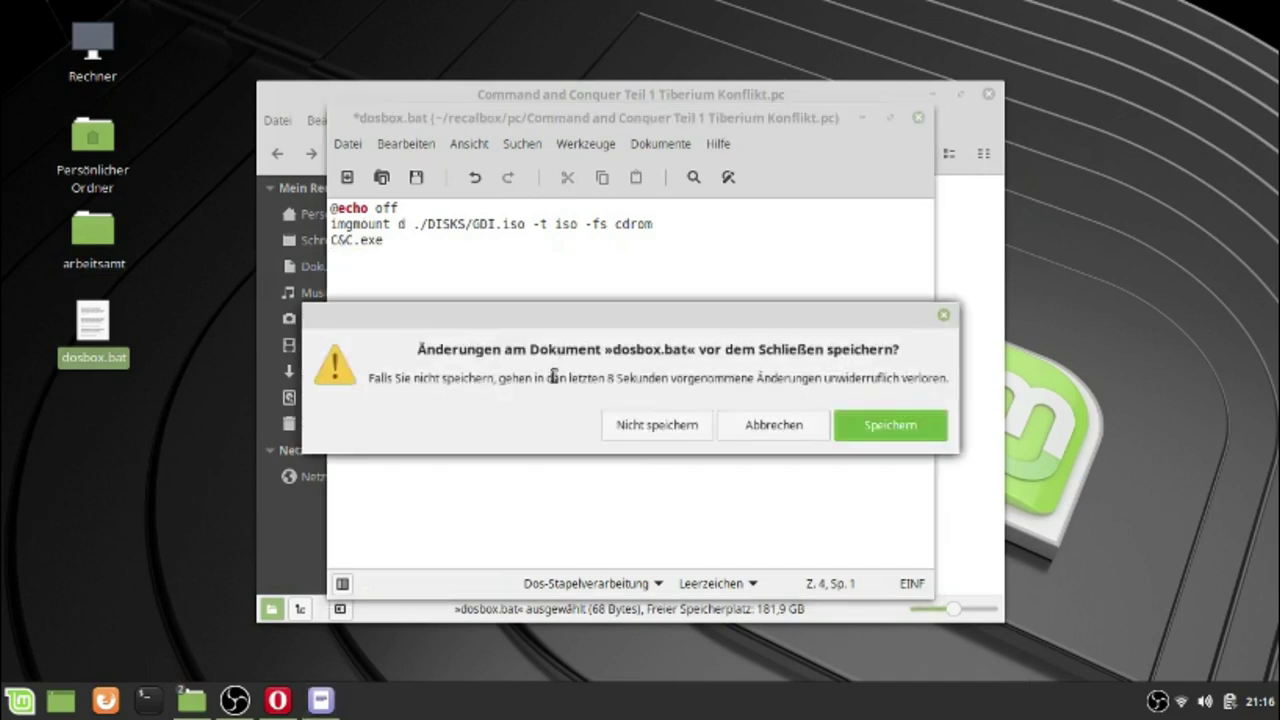
left_click(891, 426)
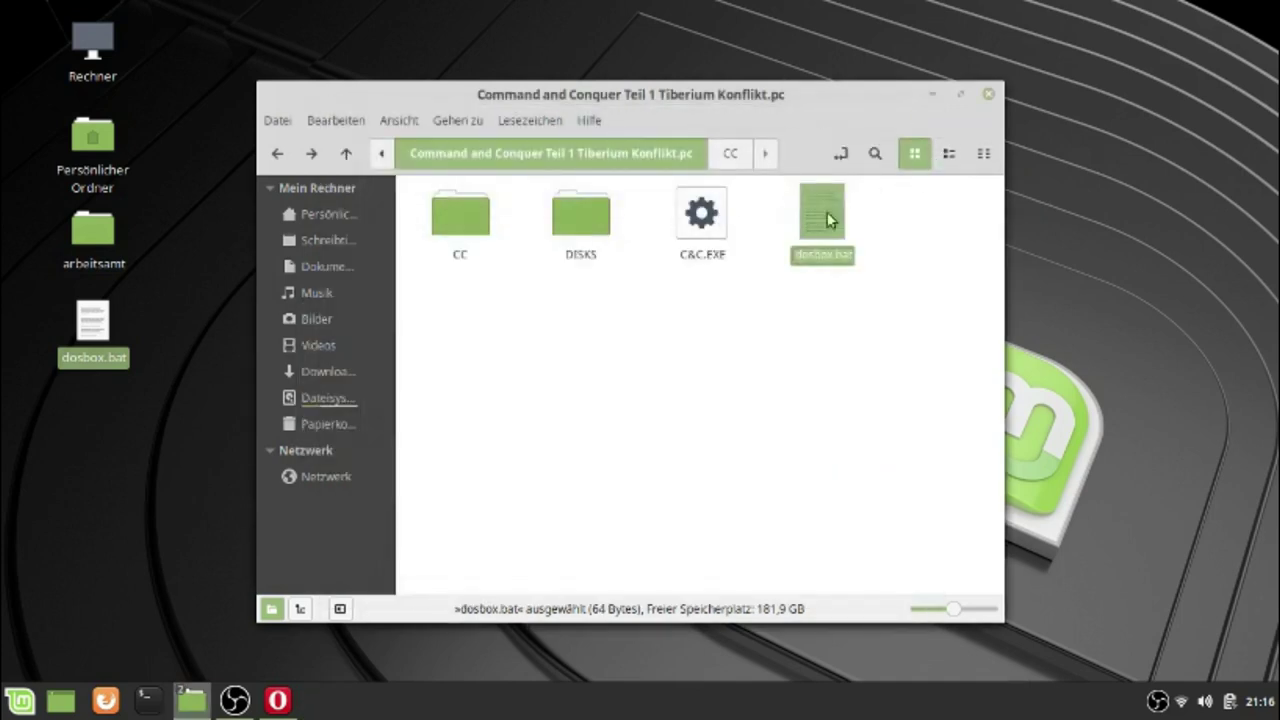
- Launch DOSBox again and mount the recalbox/pc folder of the home directory as drive C
left_click(20, 700)
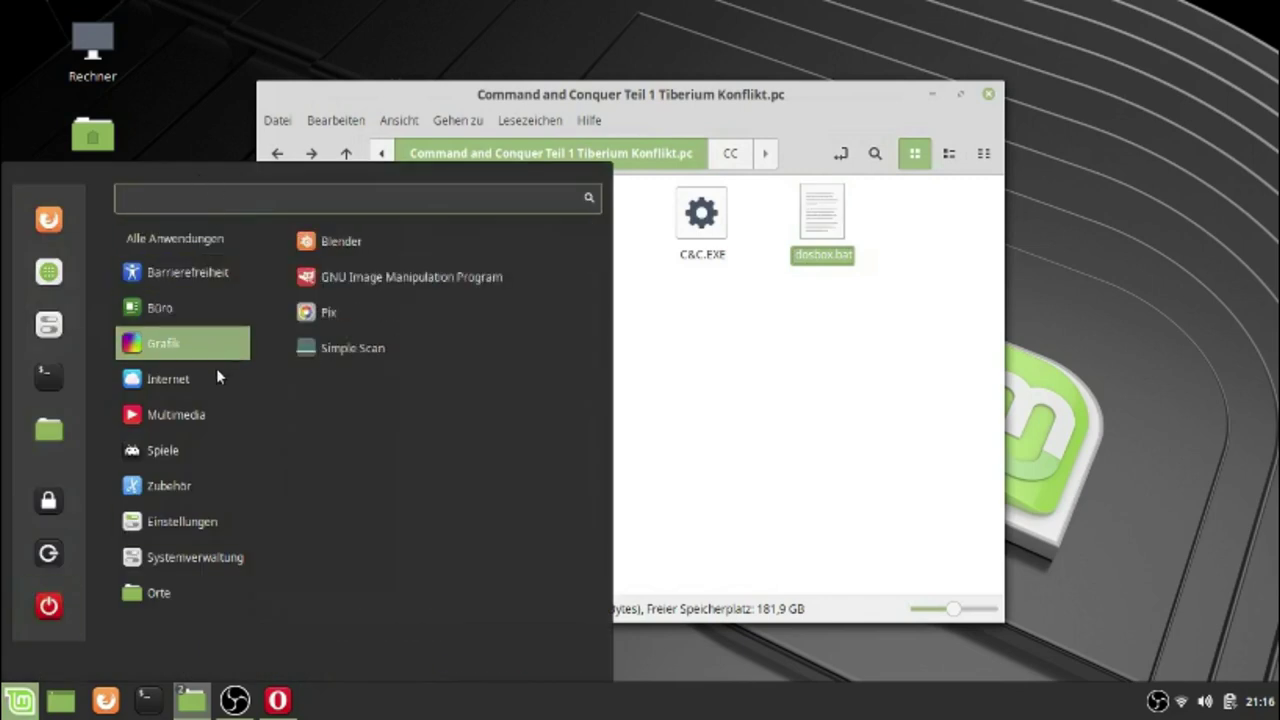
mouse_move(191, 451)
left_click(350, 243)
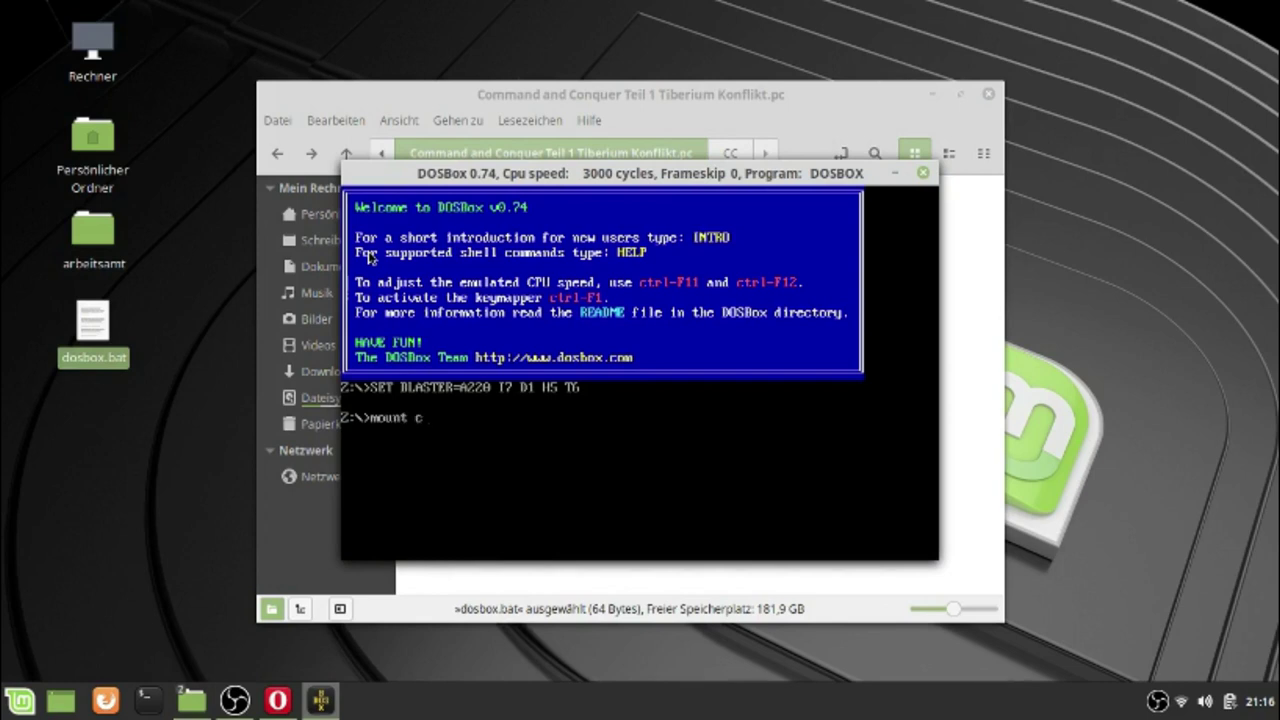
type("mount c /home/gerhard")
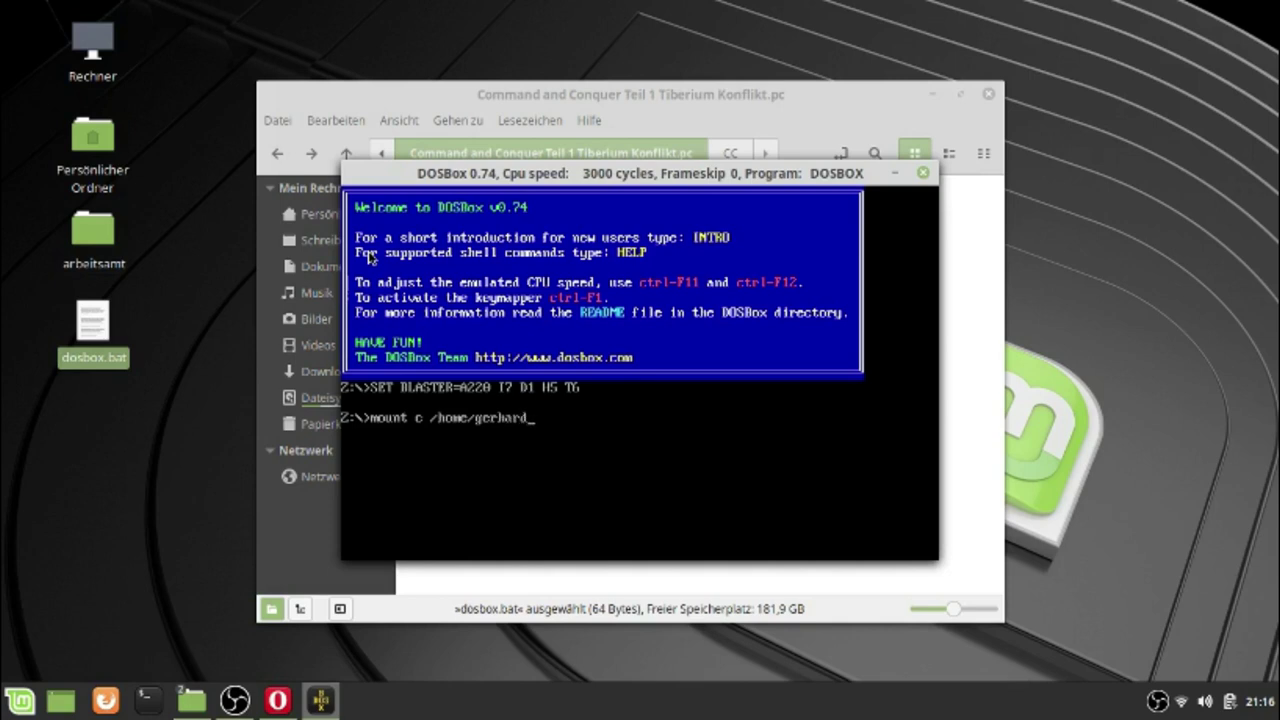
type("/rccalbox/pc")
key("Return")
- Change to drive C and enter the COMMAN~1.PC directory
type("c:")
key("Return")
type("cd com")
key("Tab")
key("Return")
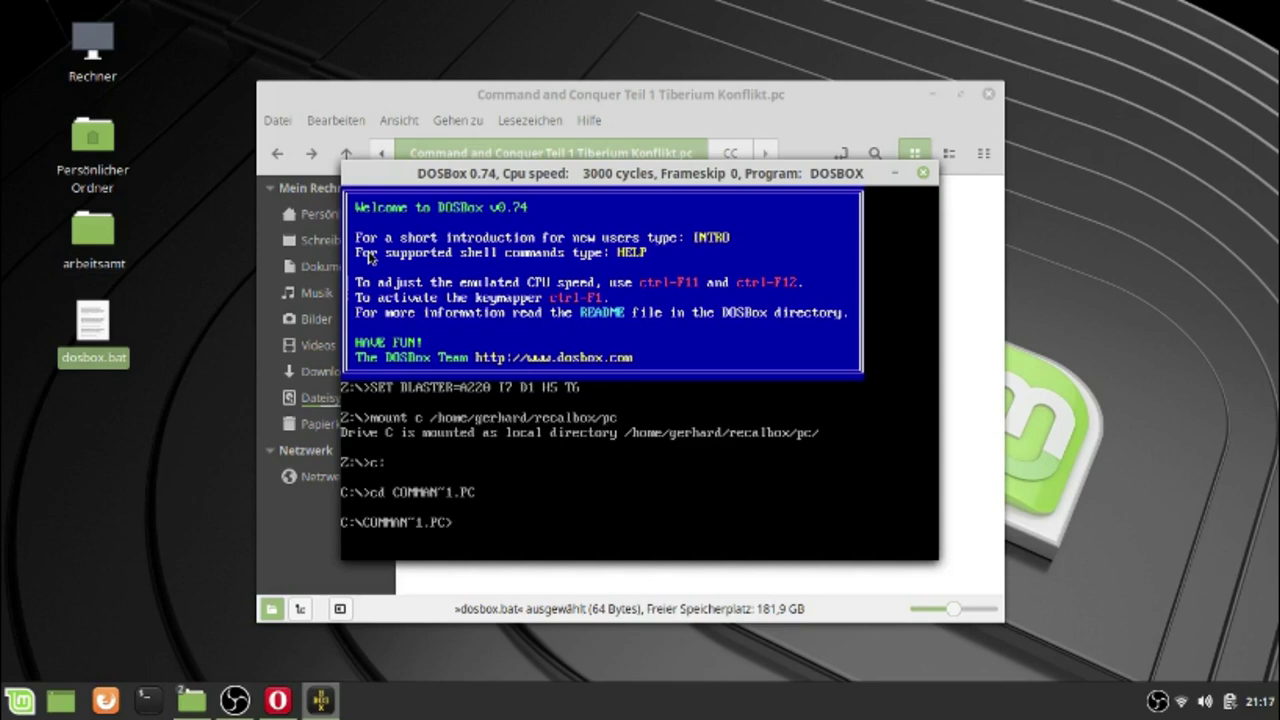
- Run dosbox.bat and move the DOSBox window aside to uncover the game folder in the file manager
type("dosbox.bat")
key("Return")
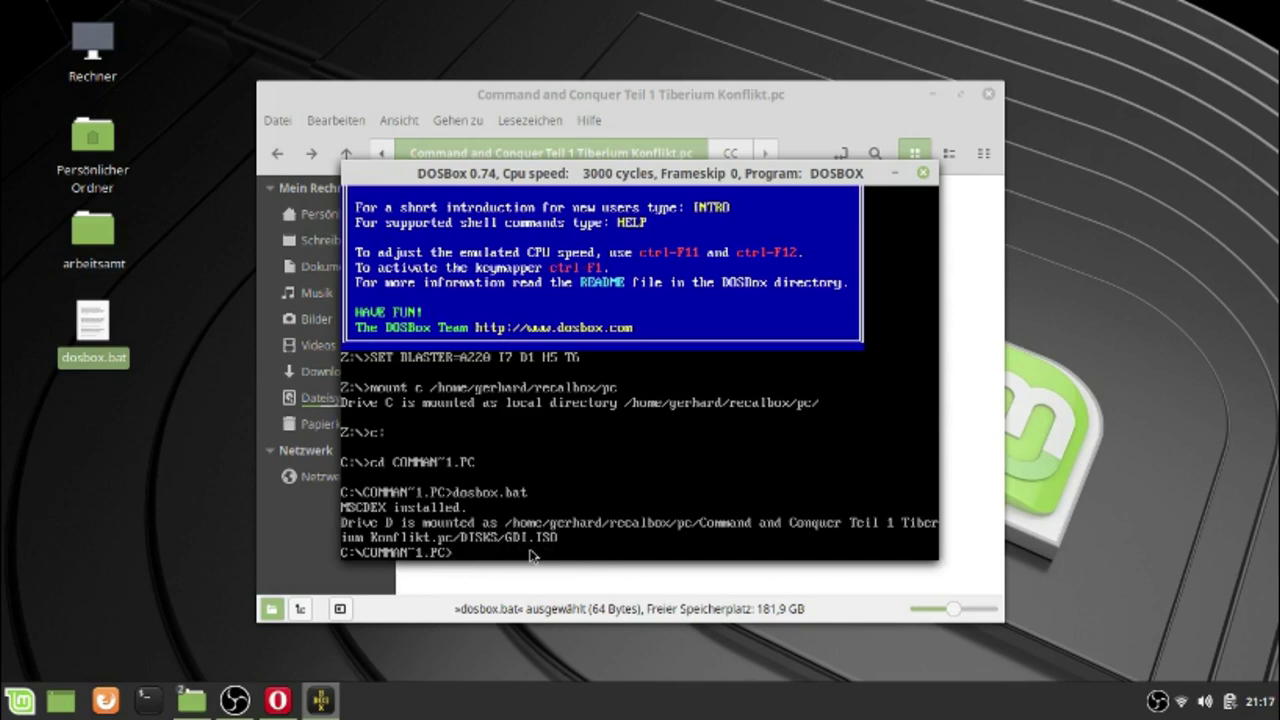
left_click_drag(551, 172, 631, 316)
right_click(694, 234)
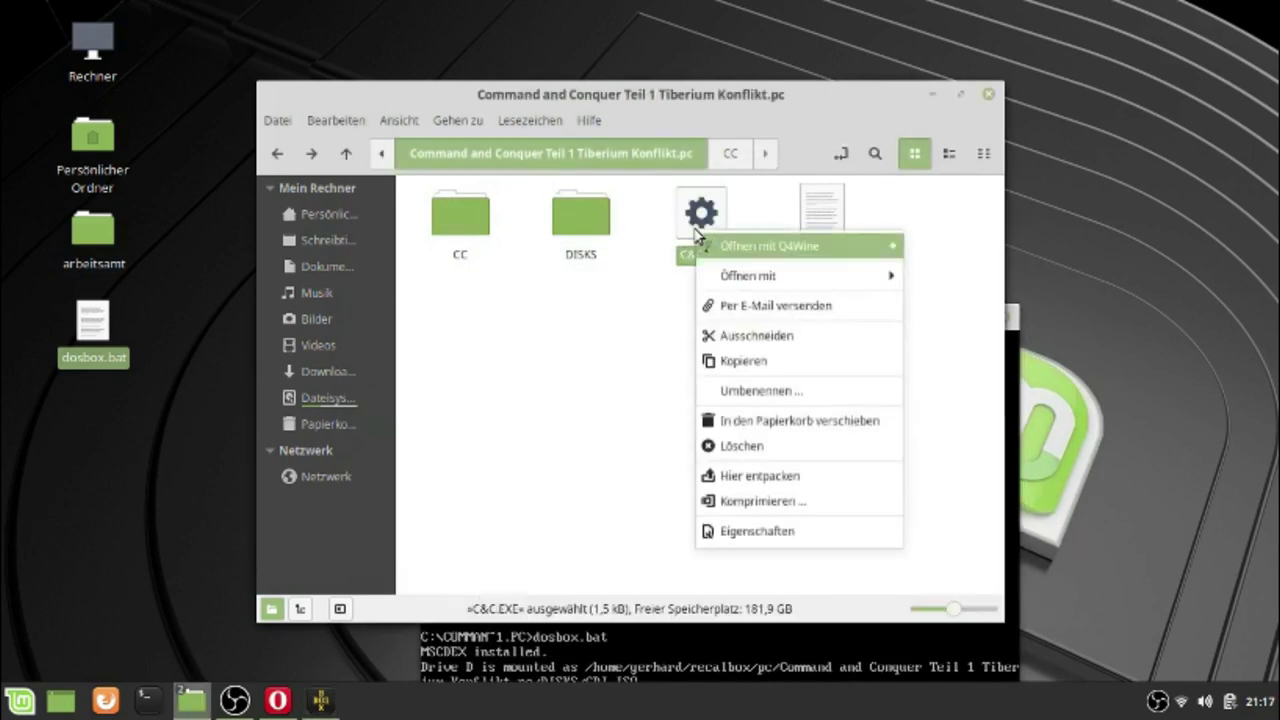
left_click(770, 446)
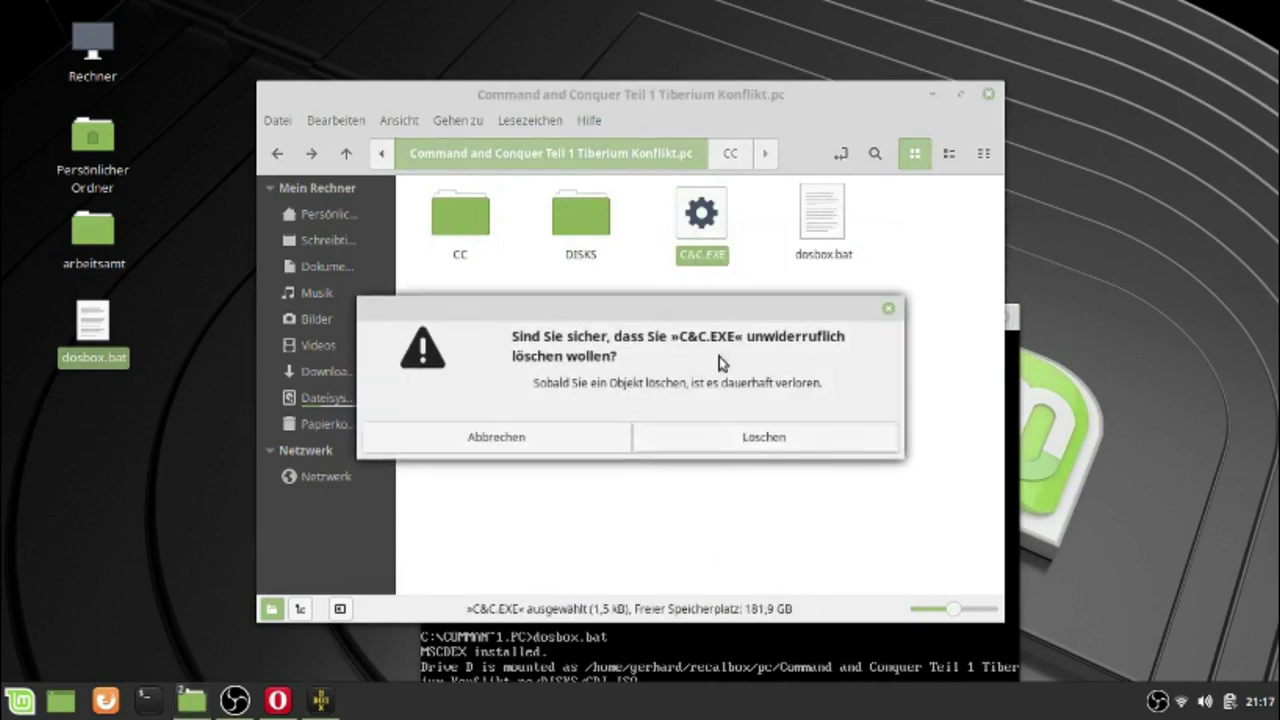
left_click(540, 448)
- Move C&C.EXE into the CC folder, replacing the copy already there
left_click_drag(702, 220, 460, 215)
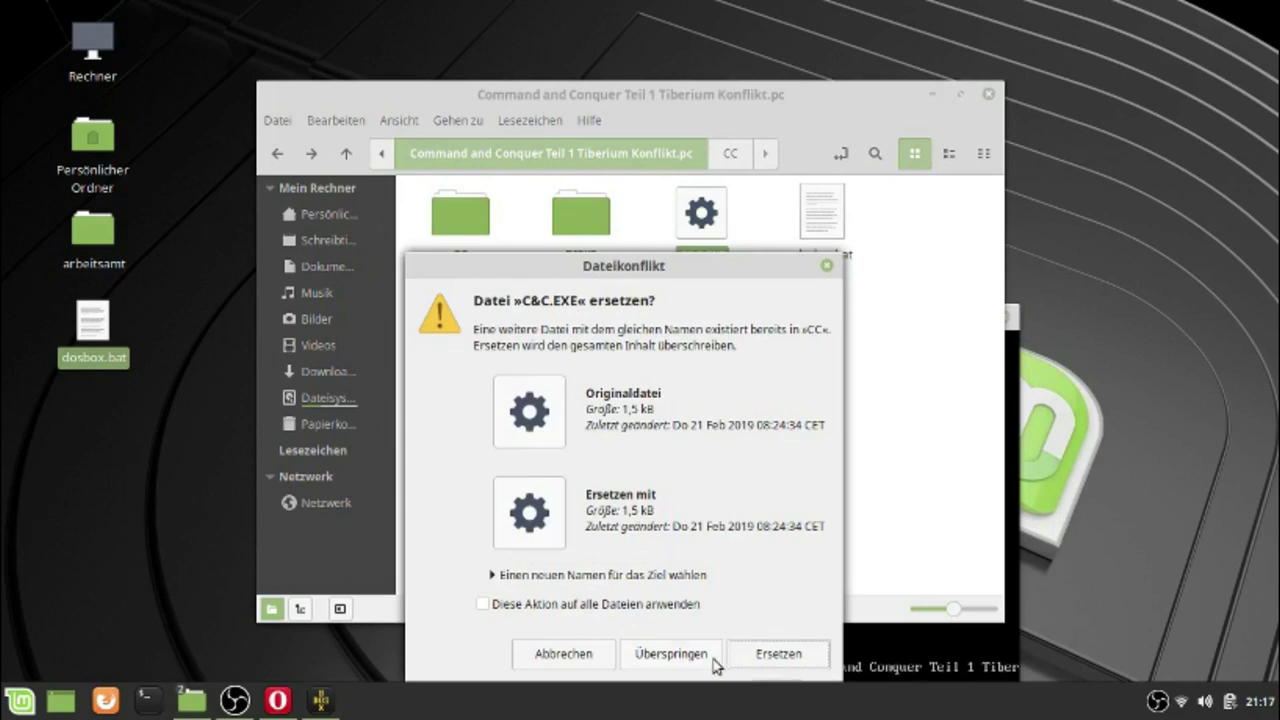
left_click(779, 655)
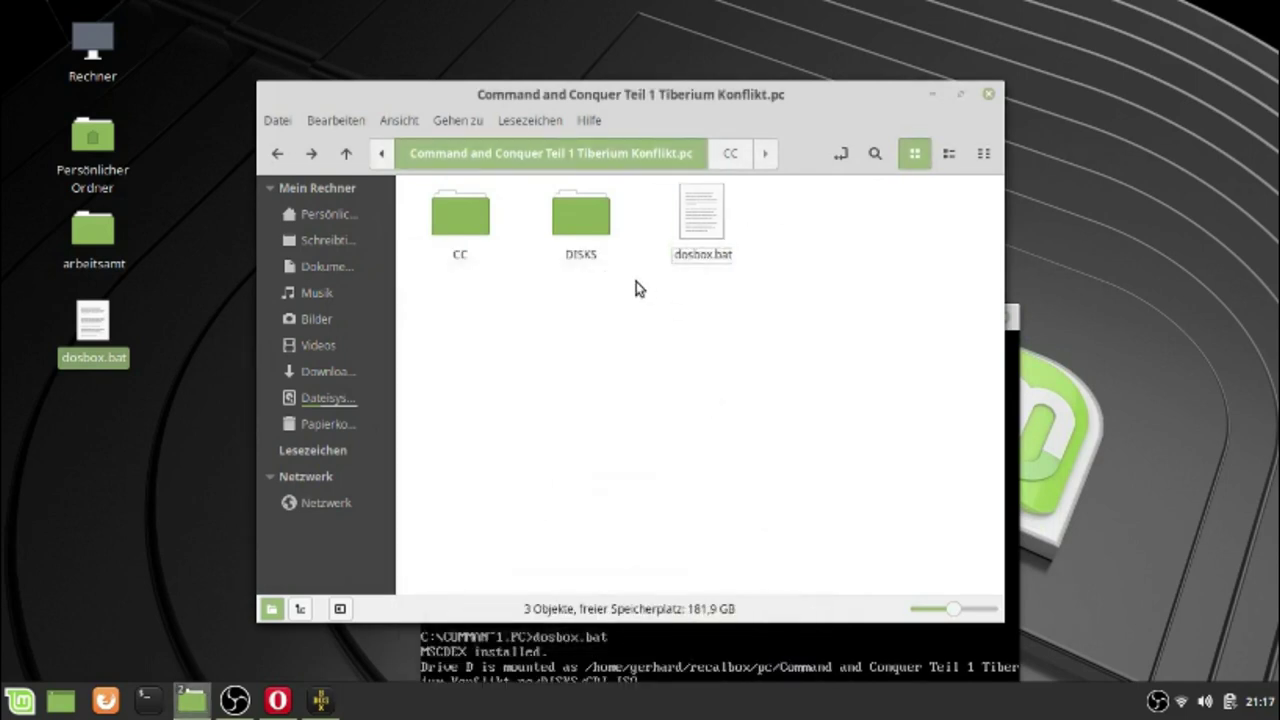
- Open dosbox.bat, insert the line "cd CC" above C&C.exe, and close it with the changes saved
left_click(706, 212)
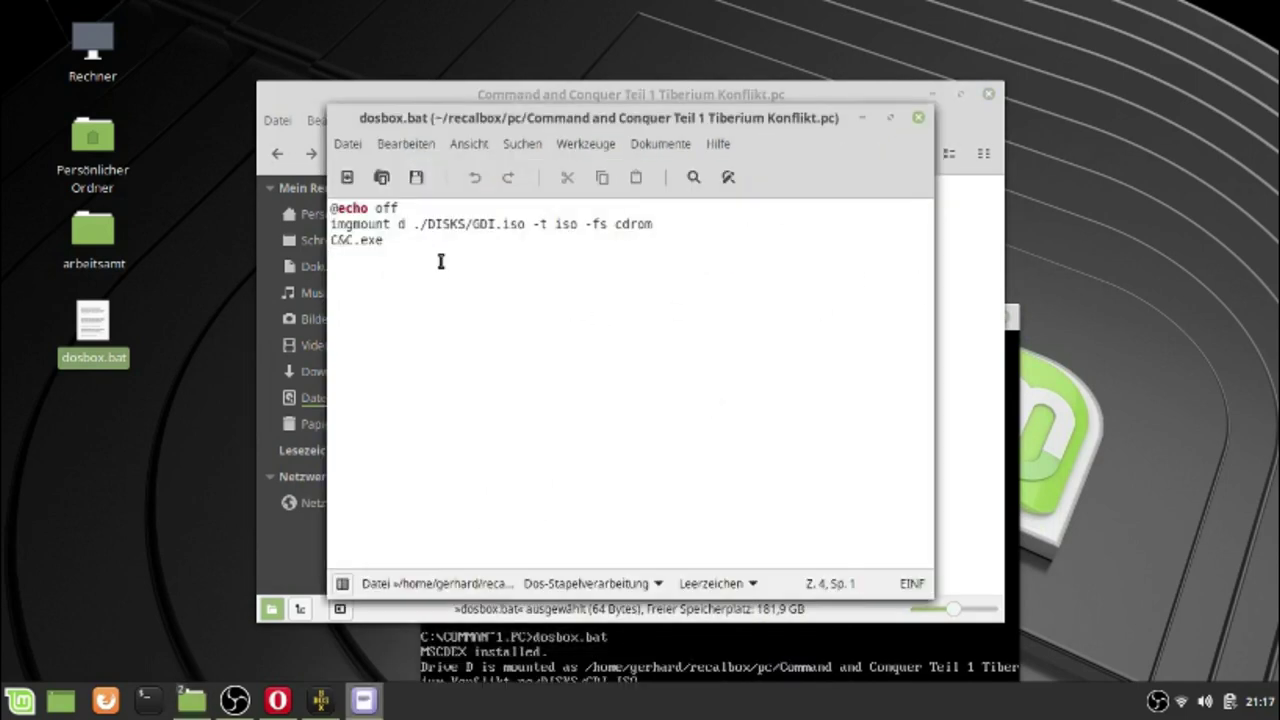
key("Return")
key("Up")
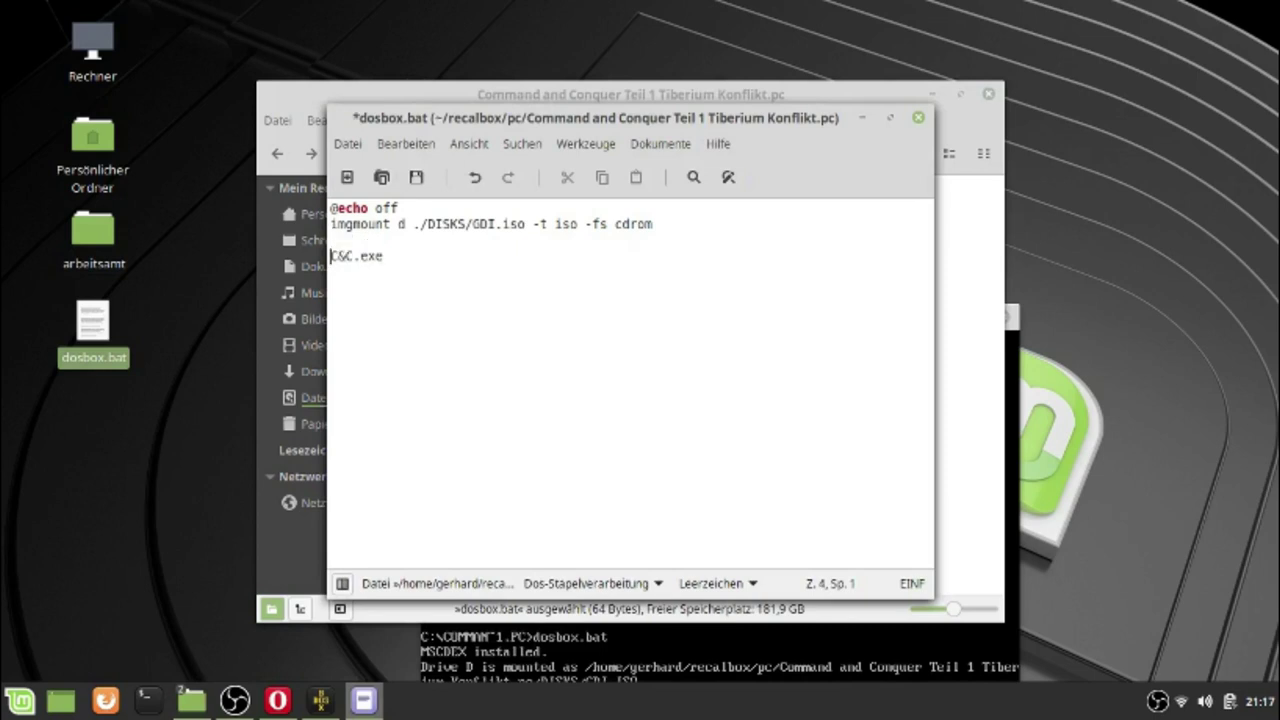
type("cd")
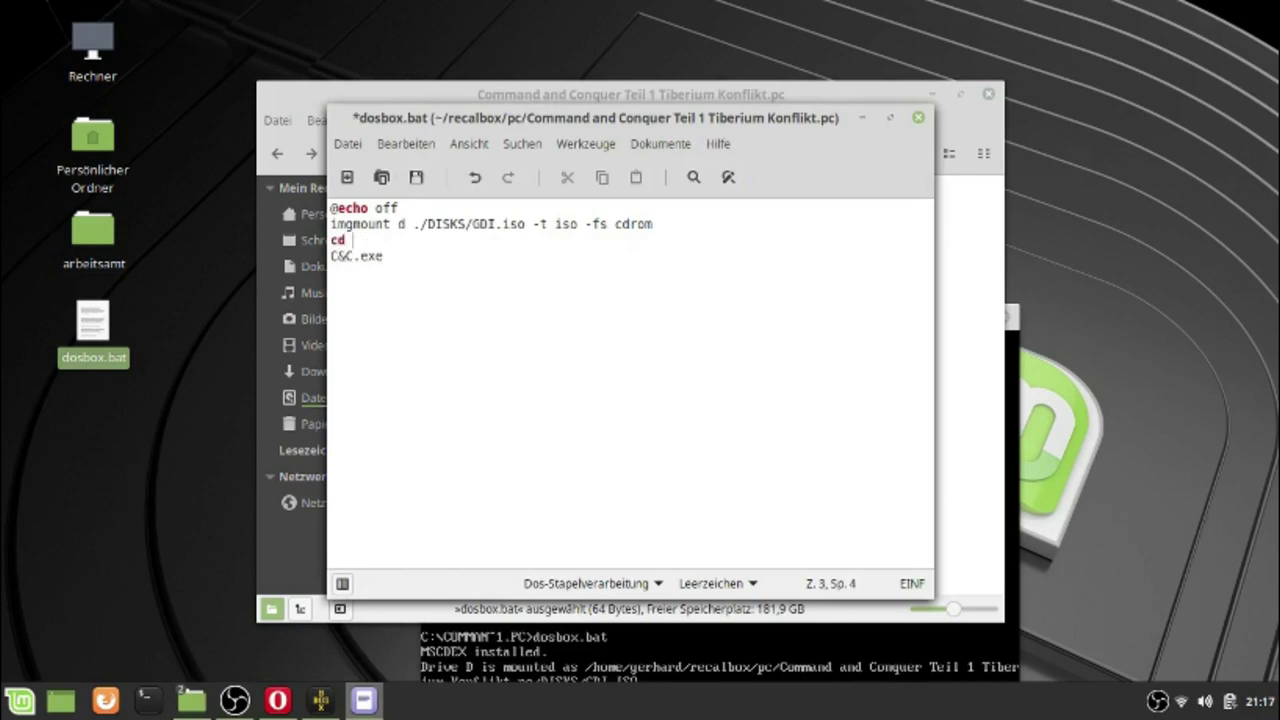
type(" CC")
left_click_drag(508, 119, 844, 113)
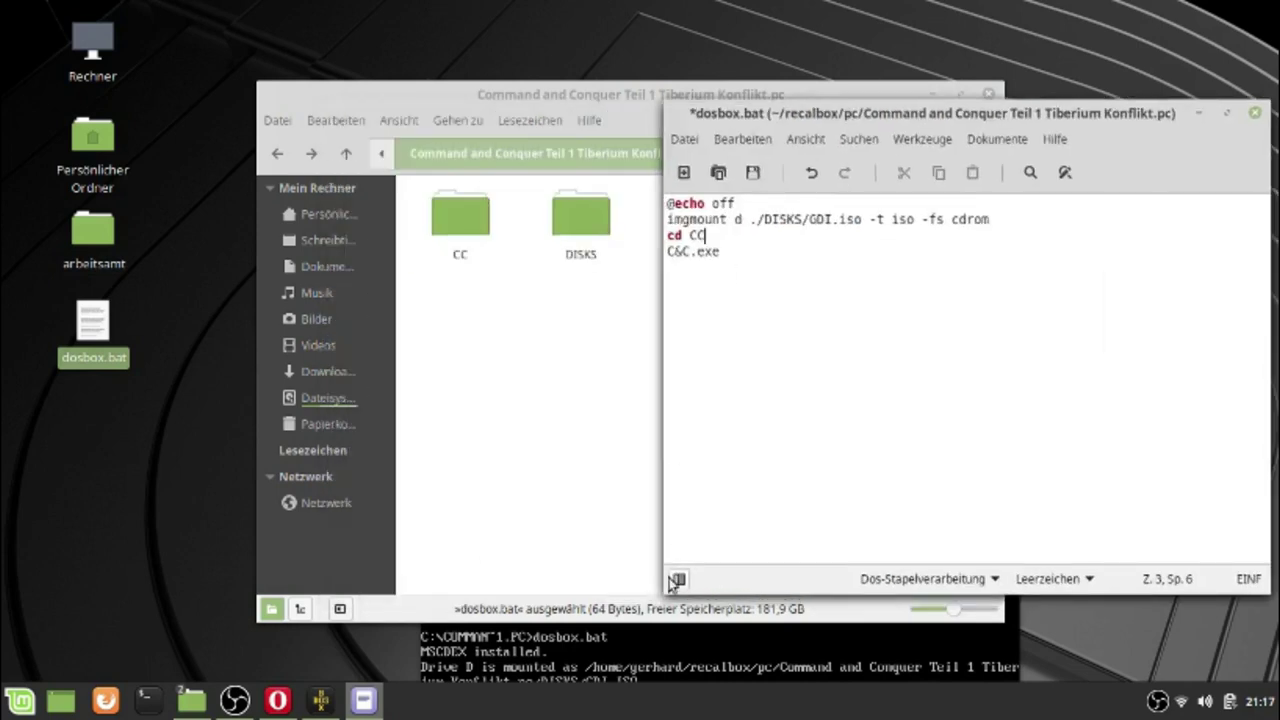
left_click(656, 666)
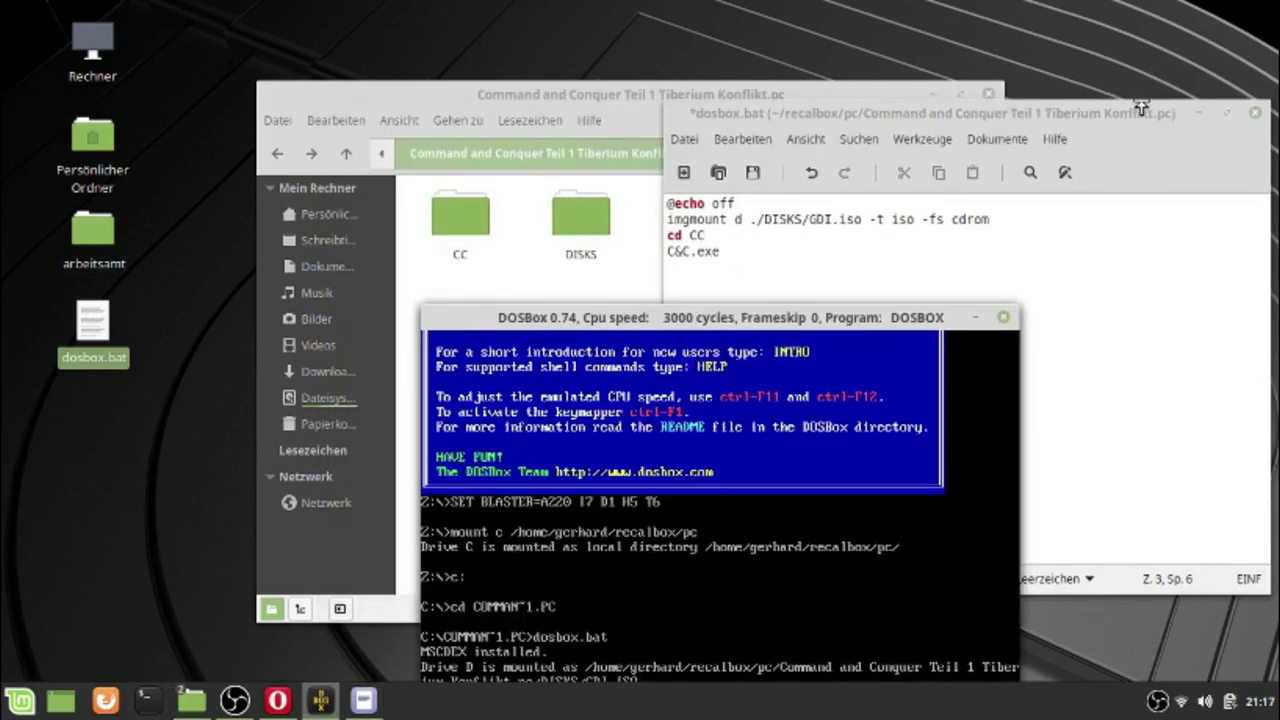
left_click(1256, 113)
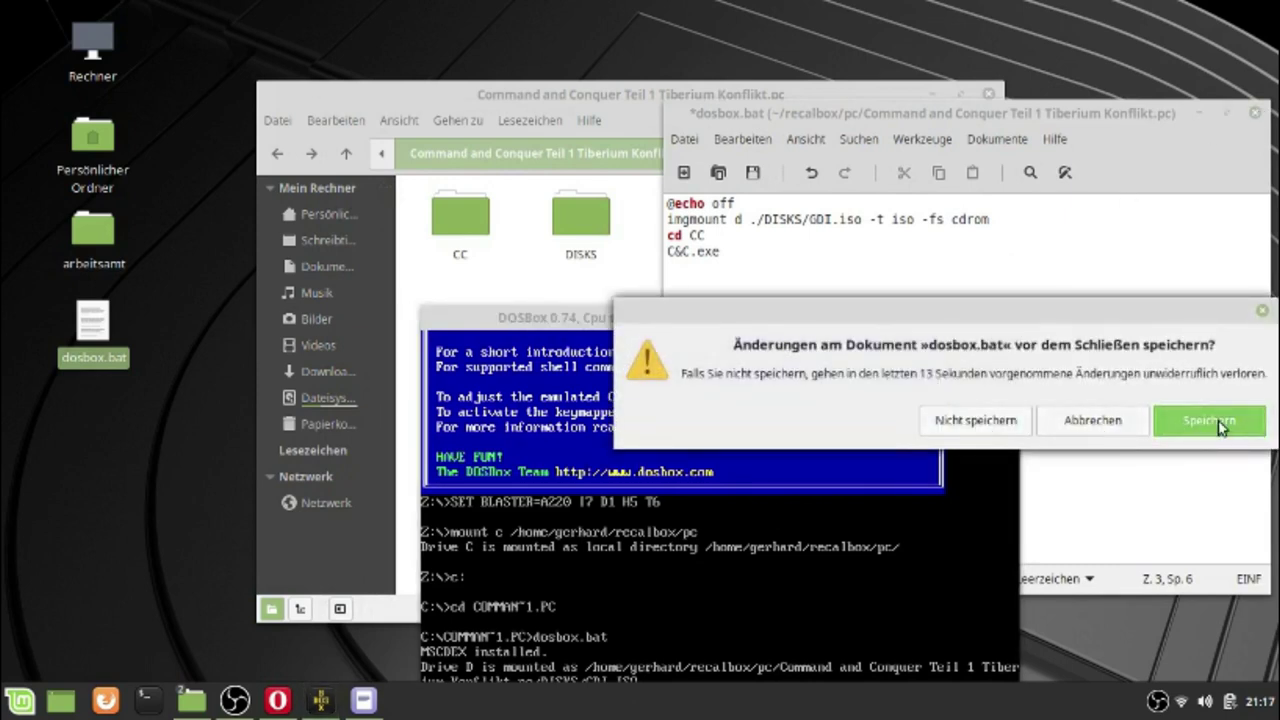
left_click(1160, 422)
- Move the DOSBox window up, rerun dosbox.bat, and quit the launched game from its main menu
left_click_drag(611, 230, 549, 49)
key("Up")
key("Return")
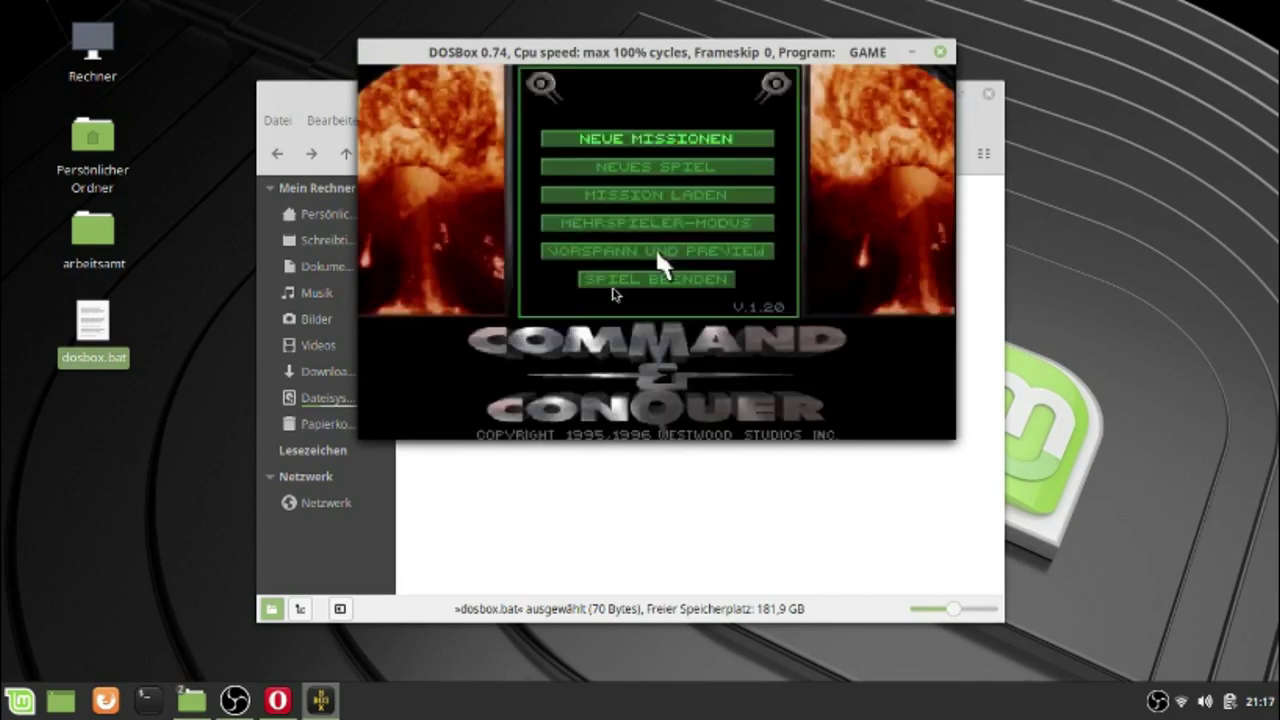
left_click(651, 279)
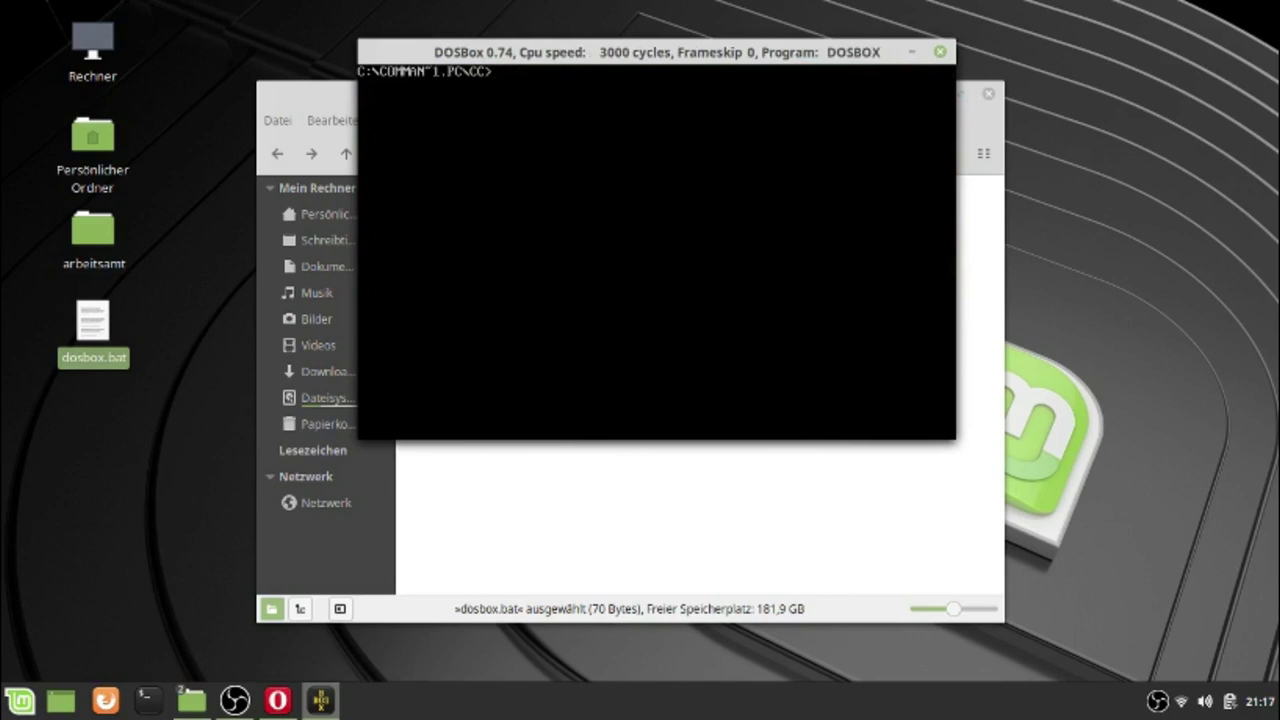
- Display the current directory in DOSBox and go back up to the parent COMMAN~1.PC directory
type("cd")
key("Return")
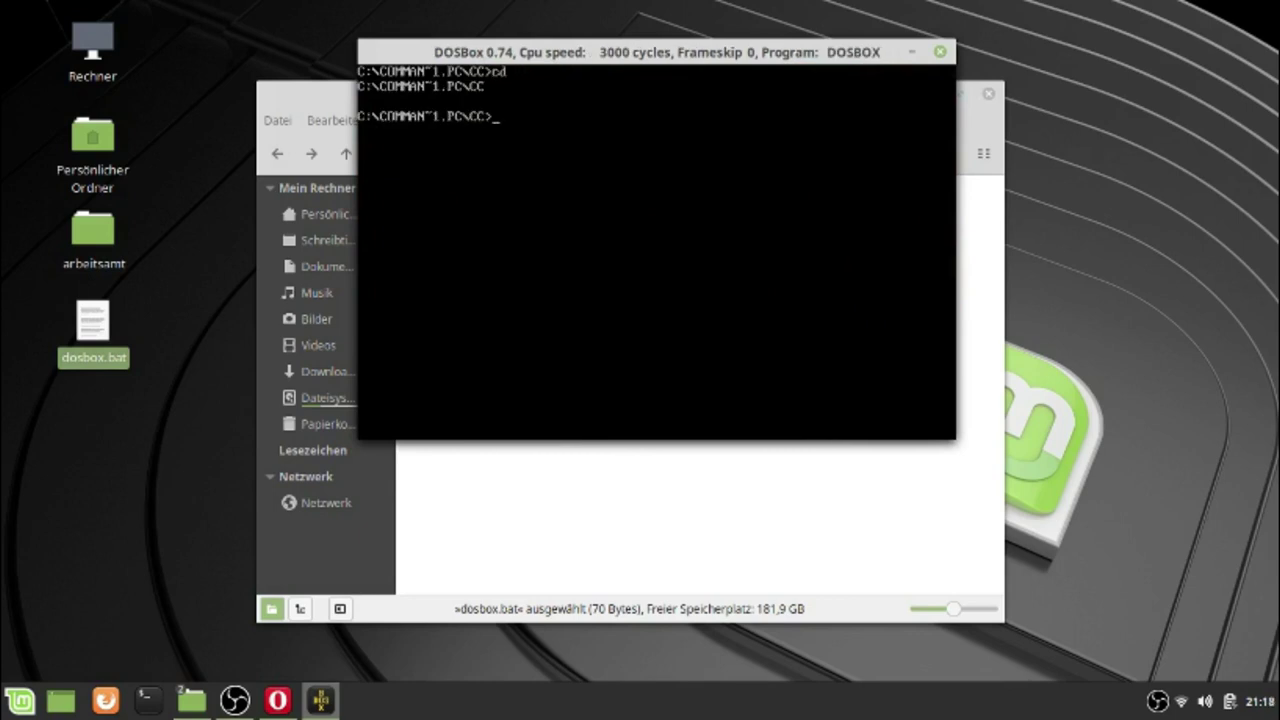
type("cd ..")
key("Return")
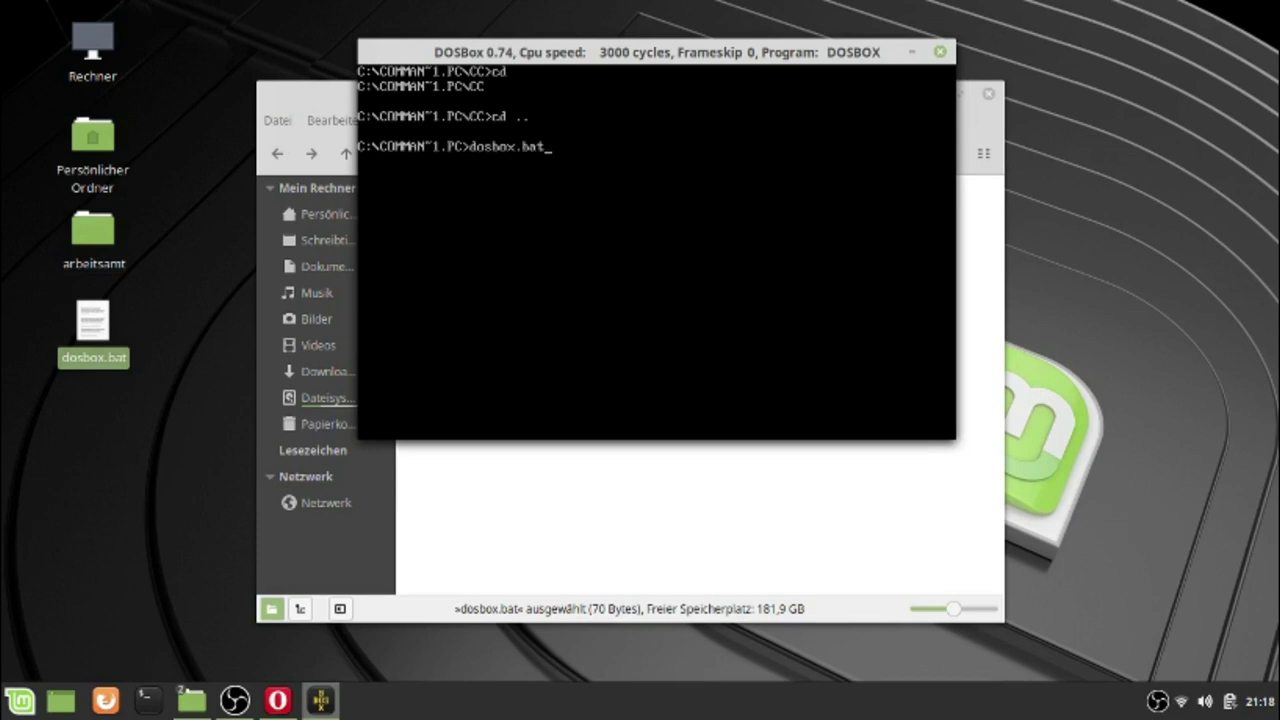
- Run dosbox.bat from the COMMAN~1.PC directory, quit the launched game, and leave DOSBox with exit
key("Return")
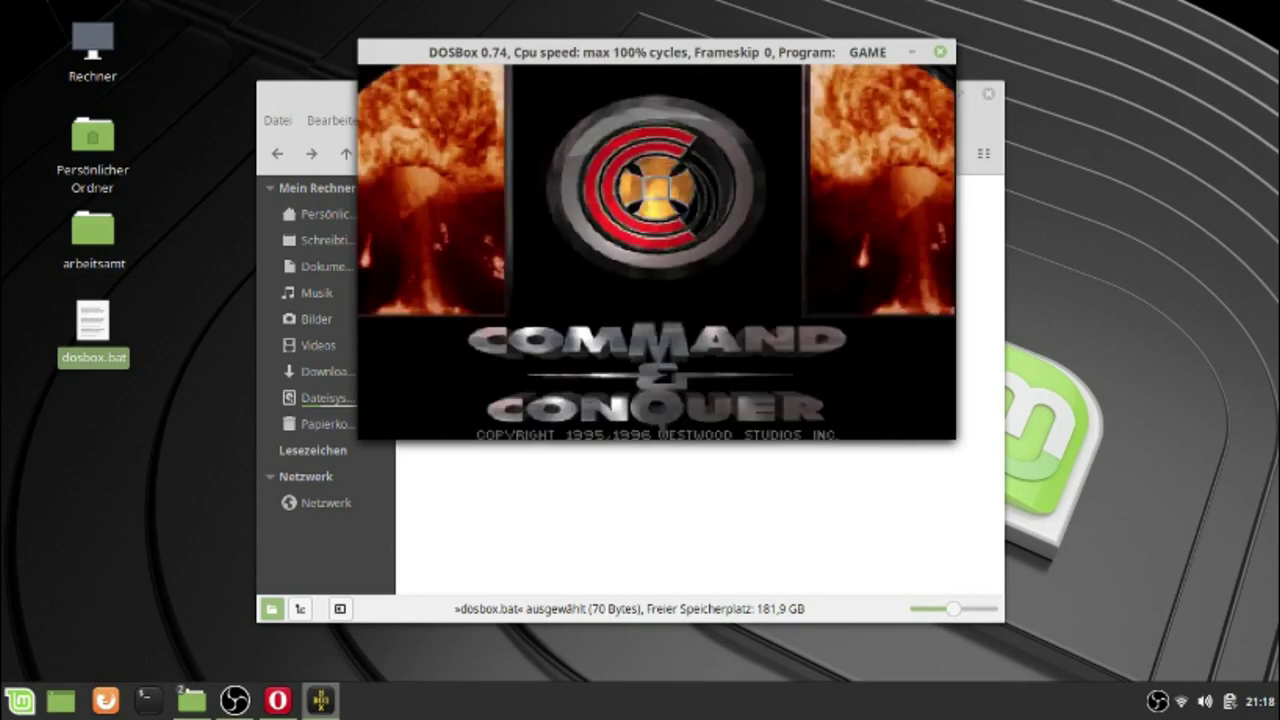
left_click(650, 282)
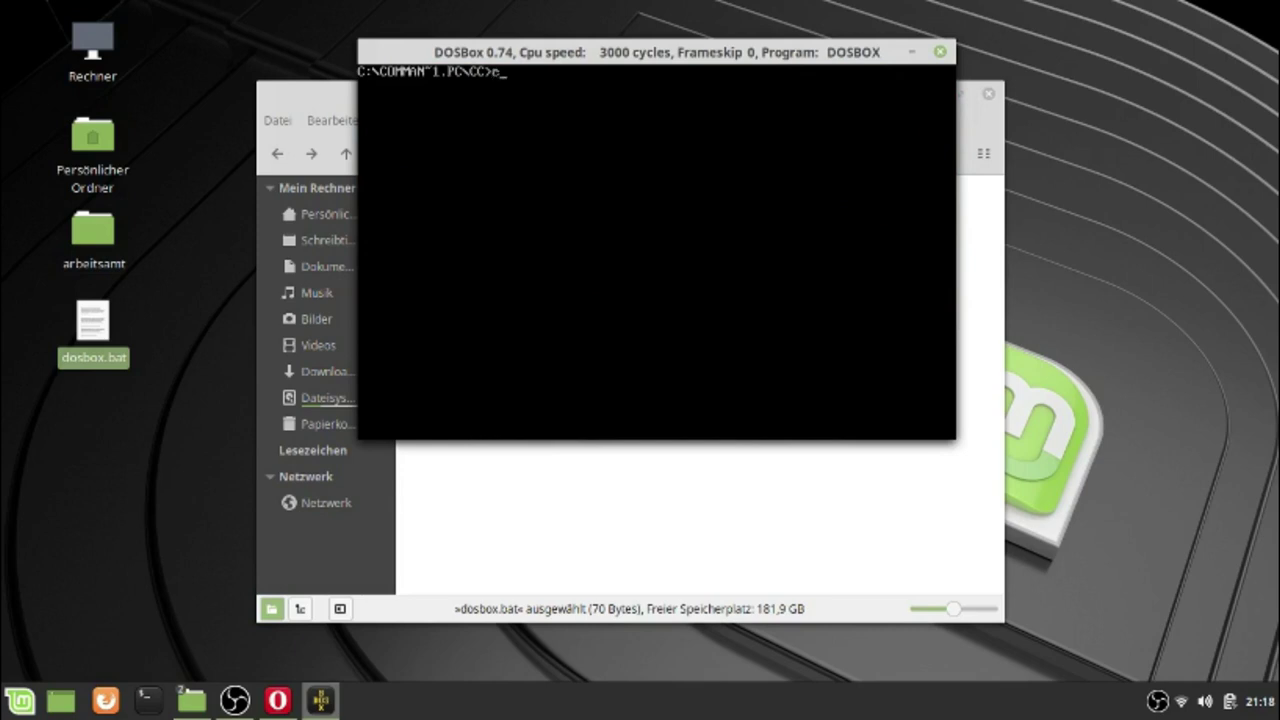
type("exit")
key("Return")
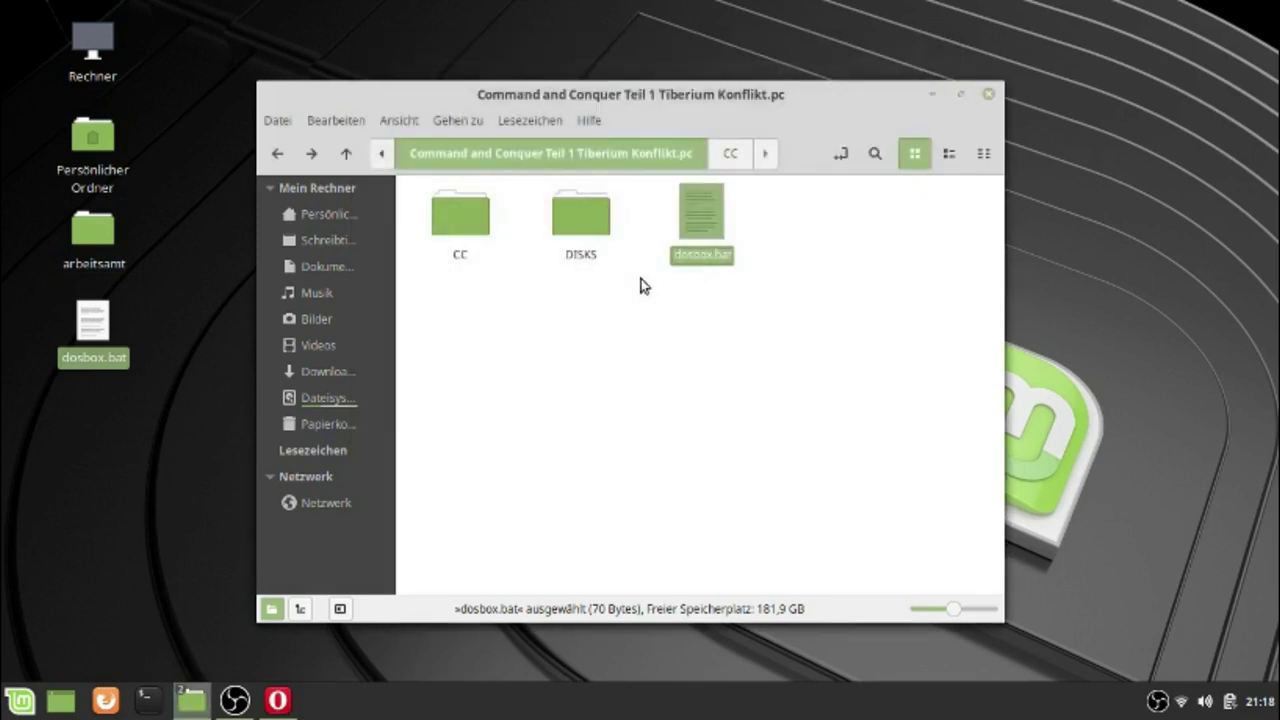
- Open the DISKS folder to check its disc images, and close the folder window
double_click(581, 224)
left_click_drag(457, 310, 889, 266)
left_click(703, 363)
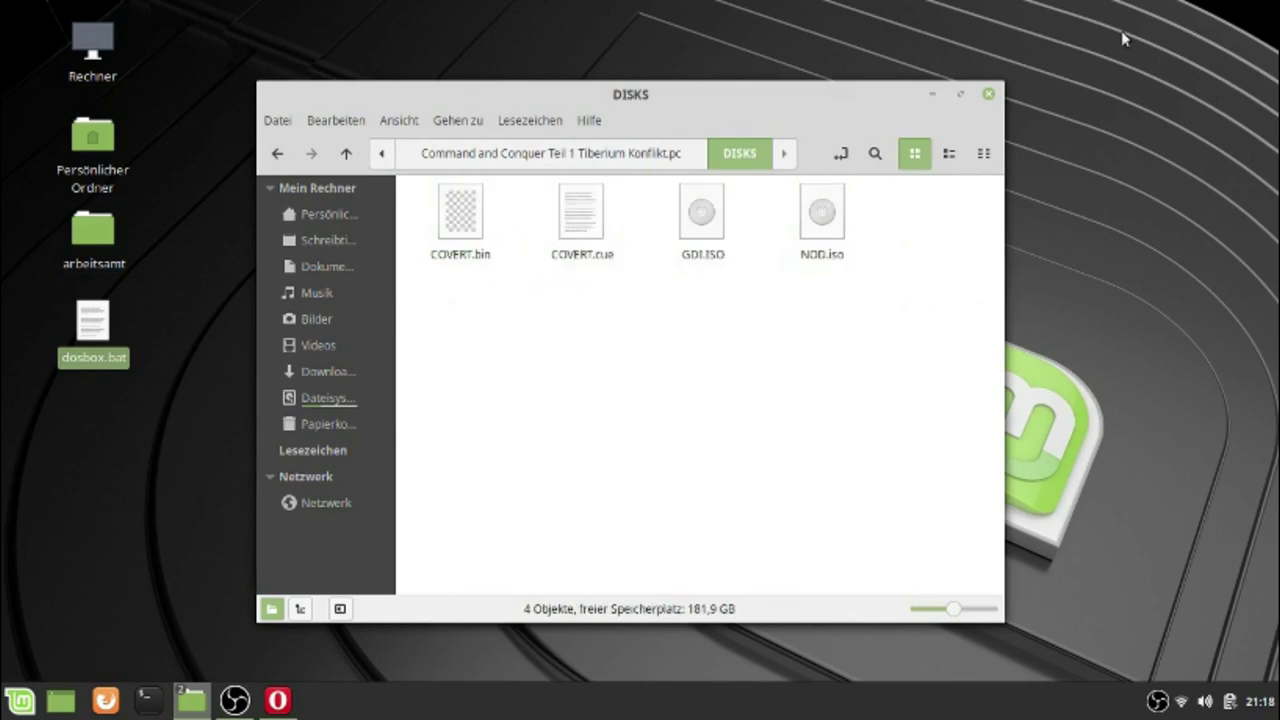
left_click(988, 94)
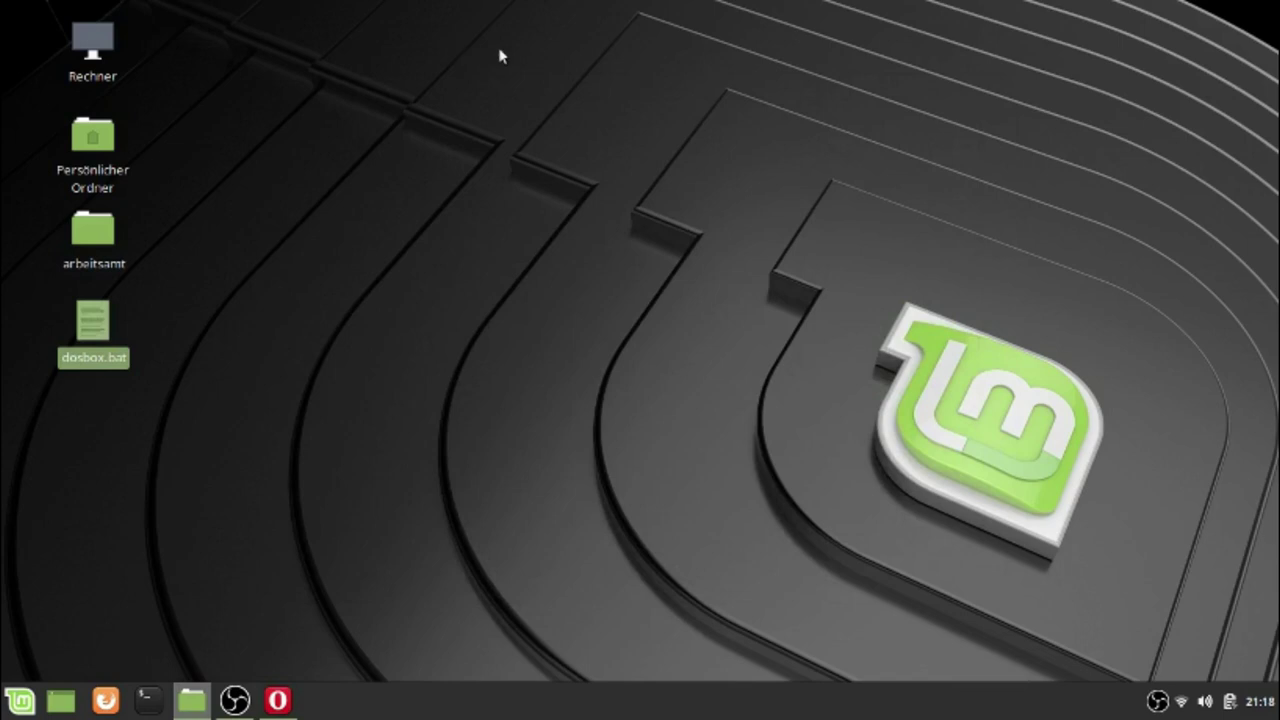
- Switch to Opera, review the Command and Conquer article and its Retropie and Recalbox / Batocera download links, and minimize the browser
left_click(280, 700)
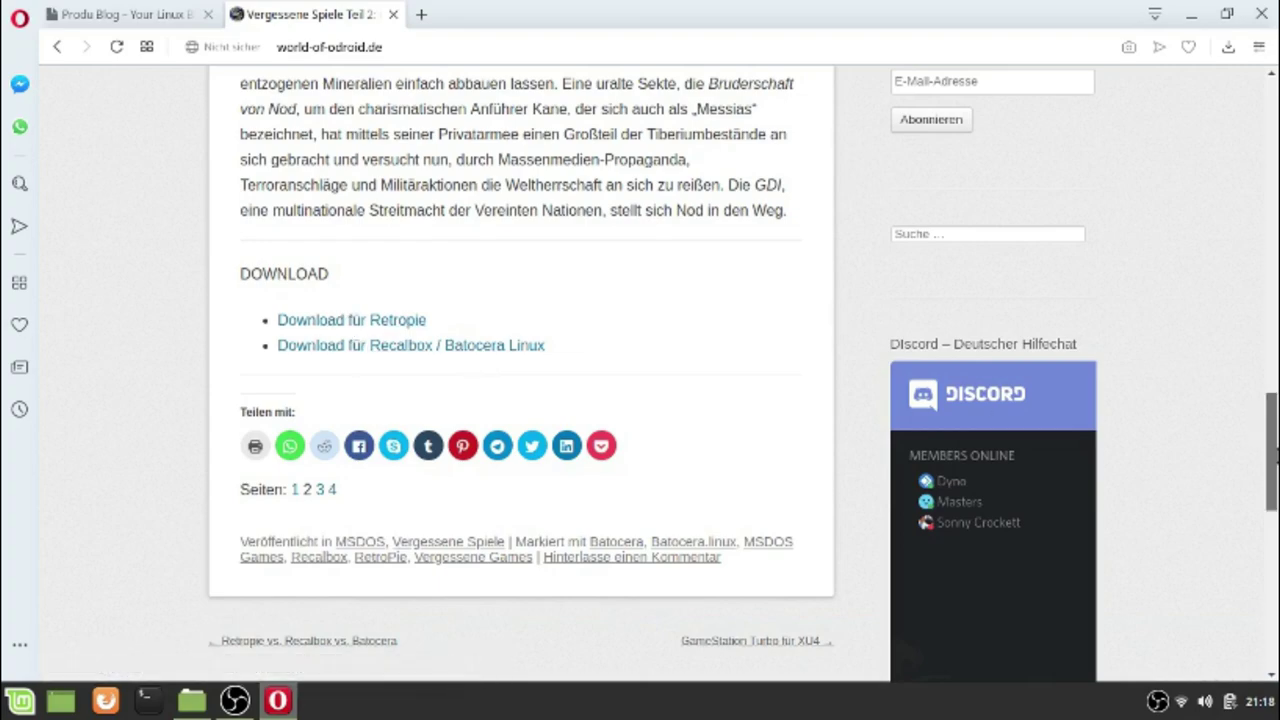
scroll(520, 370, "up", 6)
scroll(520, 370, "up", 8)
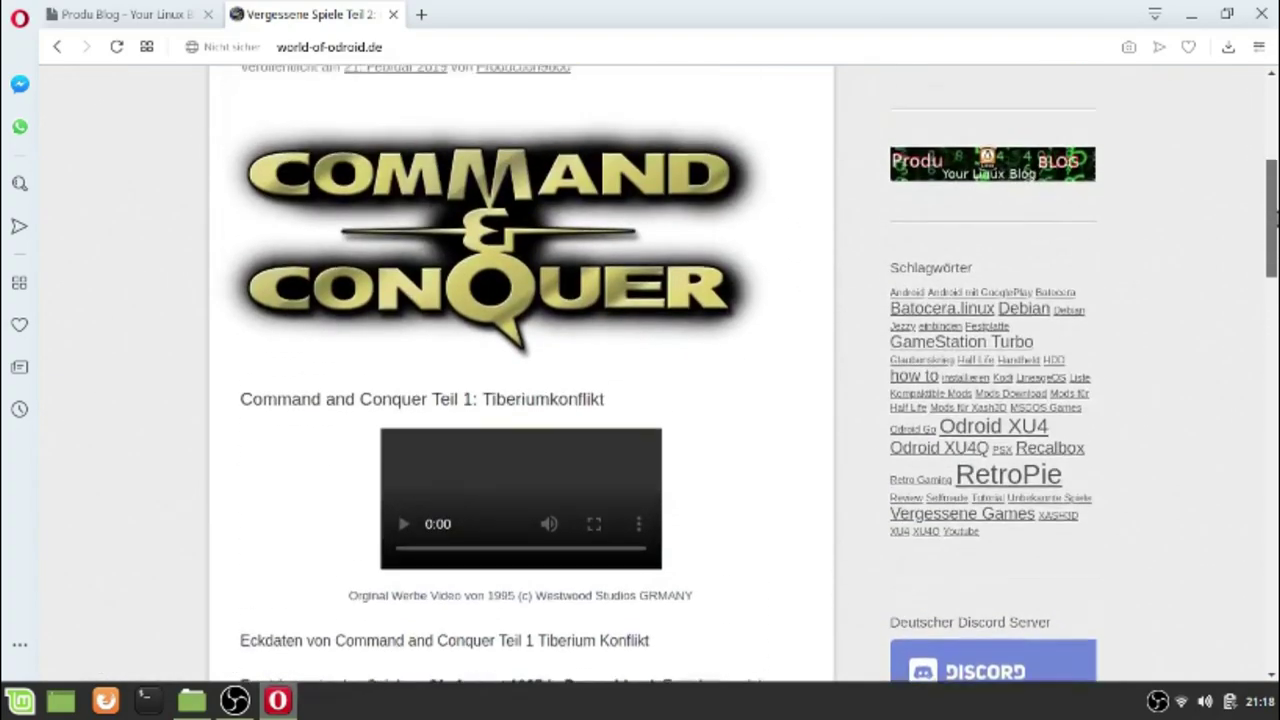
scroll(520, 370, "down", 6)
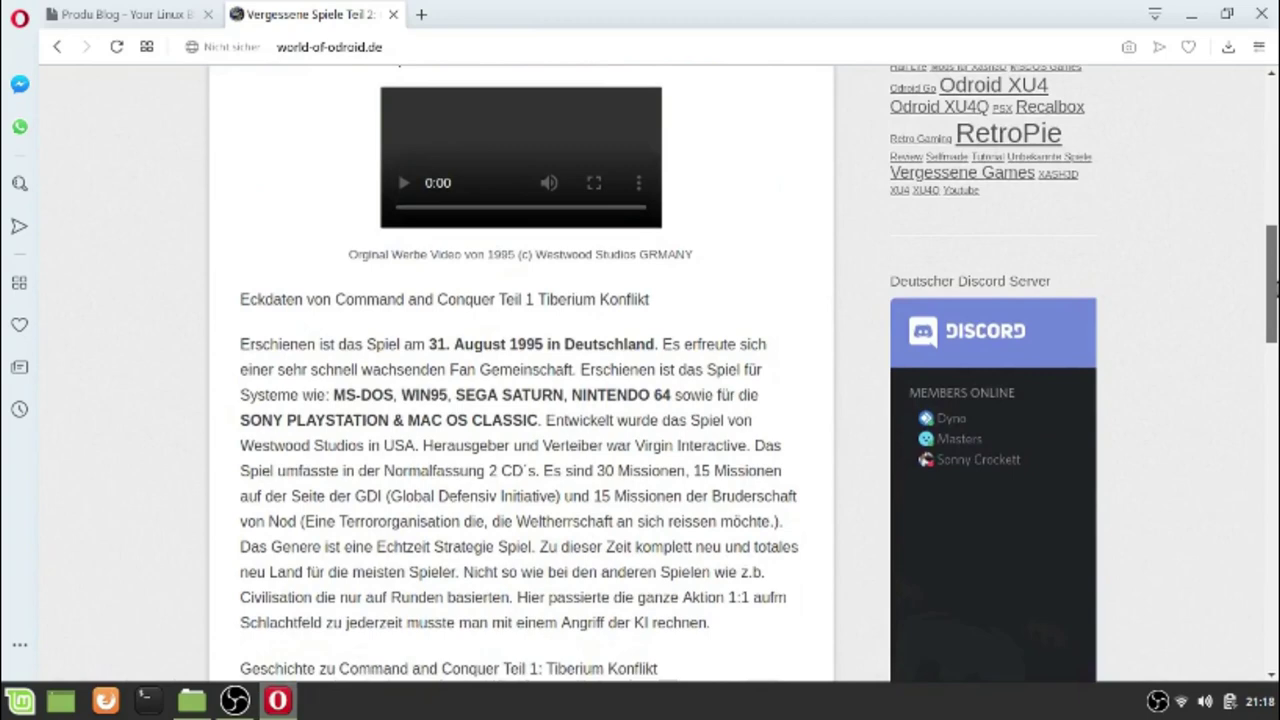
left_click_drag(1275, 290, 1223, 410)
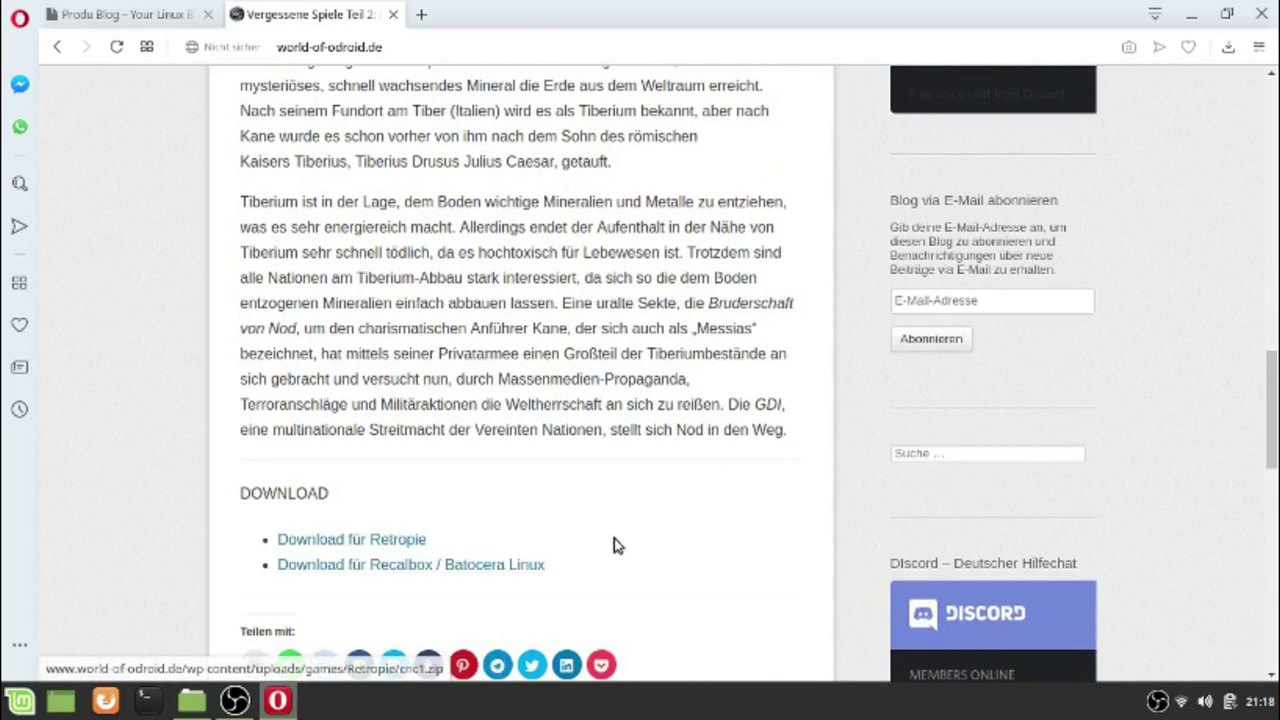
left_click_drag(1274, 380, 1274, 415)
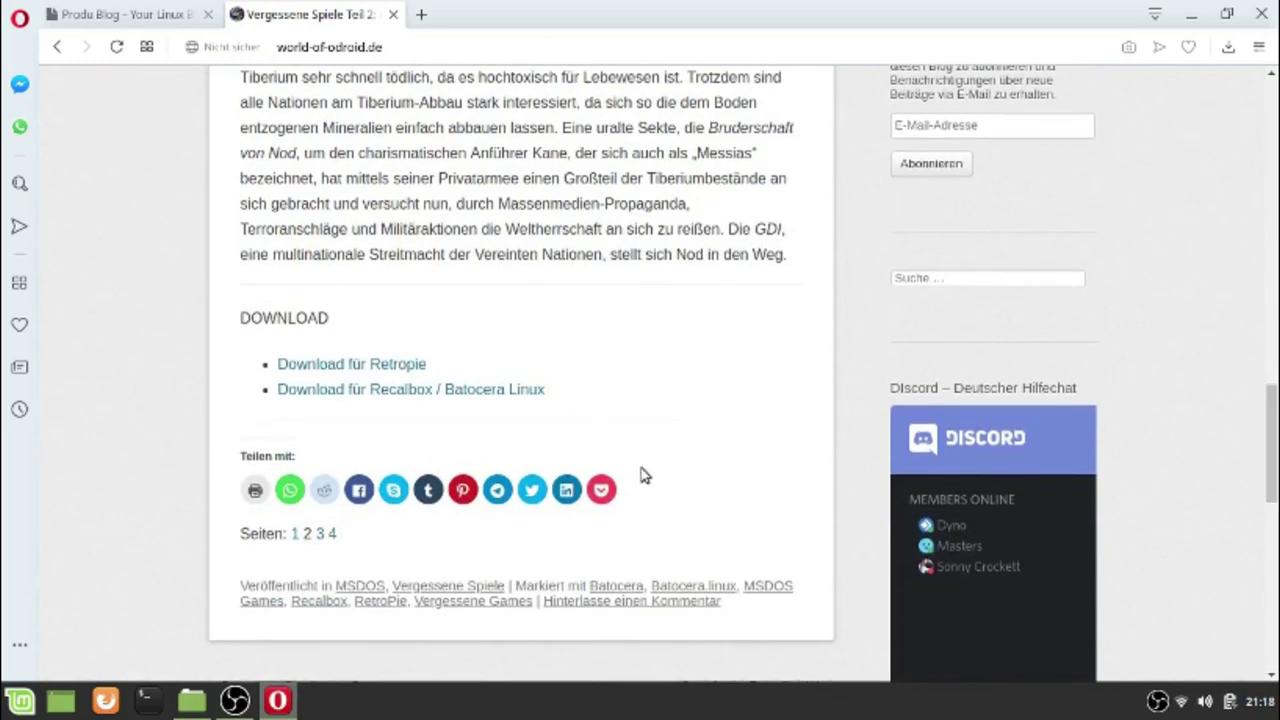
left_click_drag(1276, 285, 1275, 372)
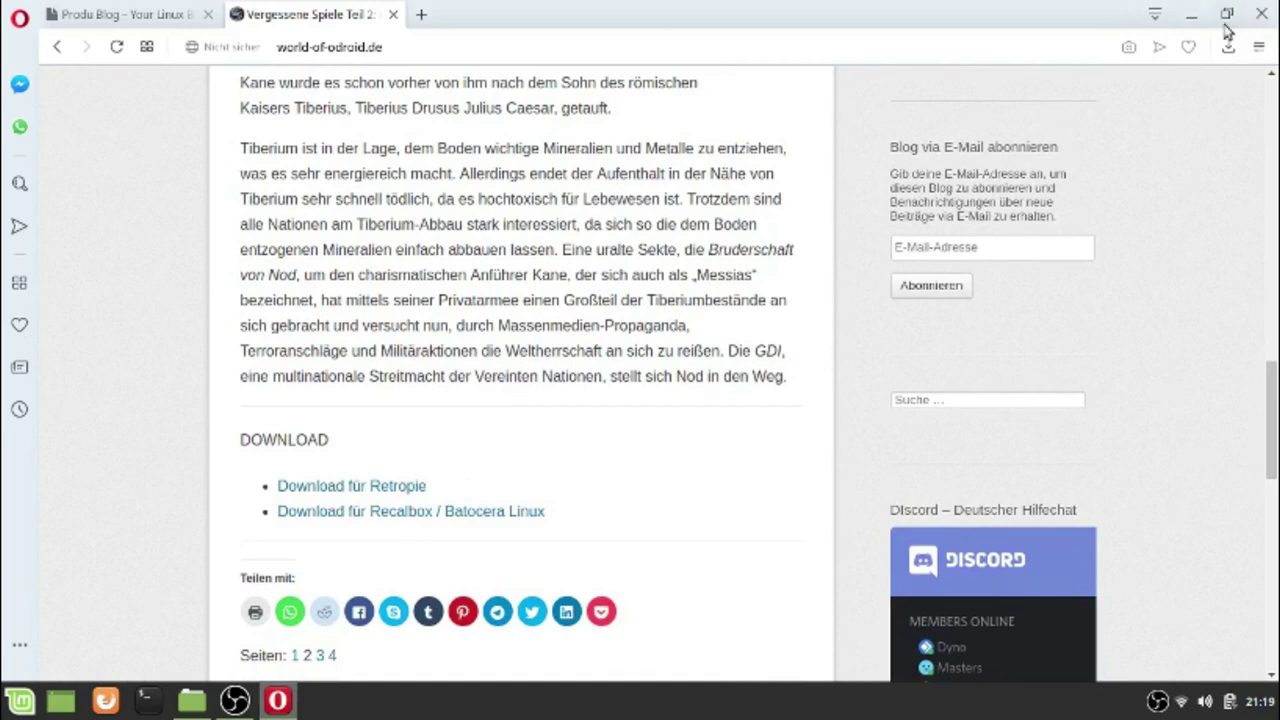
left_click(1193, 19)
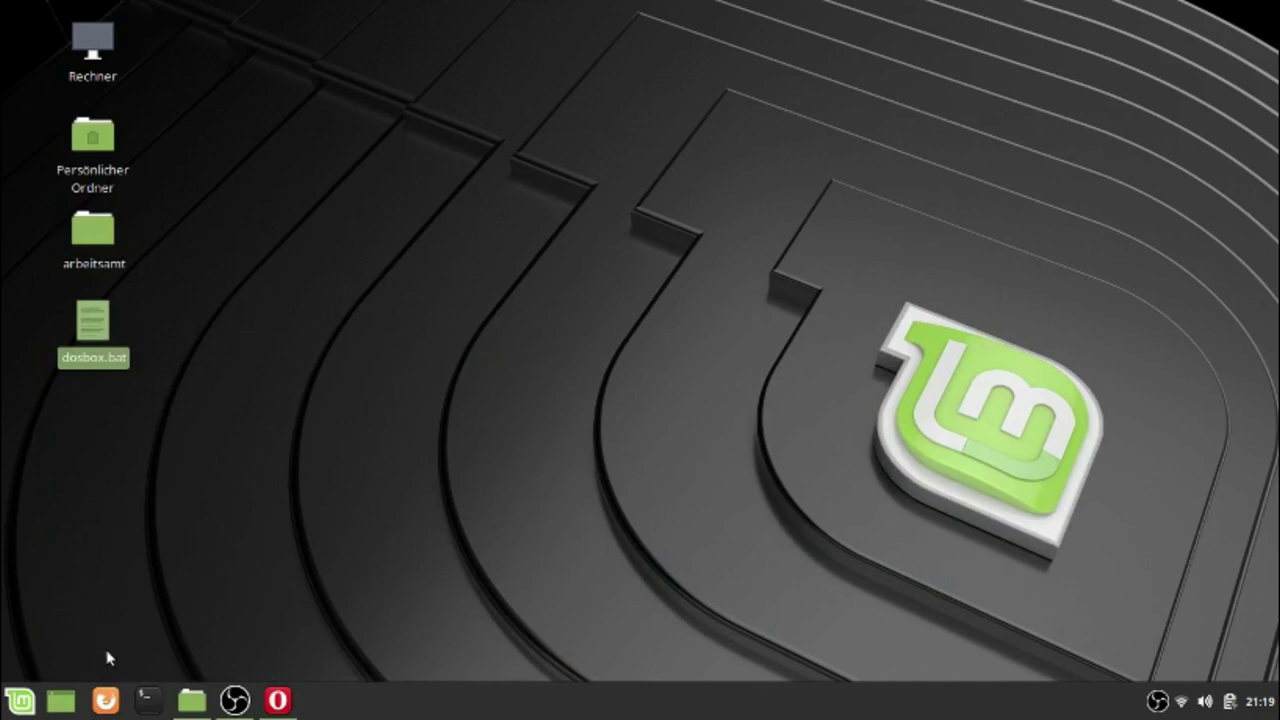
- Bring up the home folder window, look through the installed applications under Spiele, and close the folder window
left_click(192, 700)
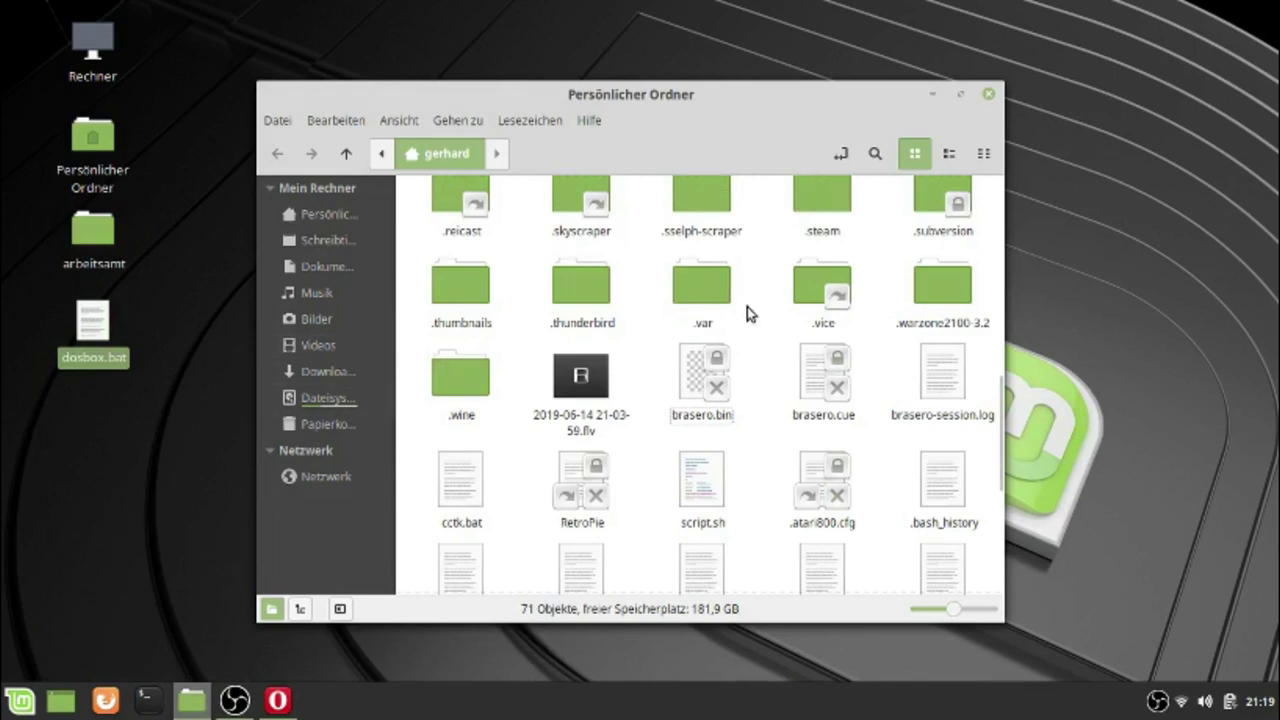
left_click(20, 700)
left_click(20, 700)
left_click(20, 700)
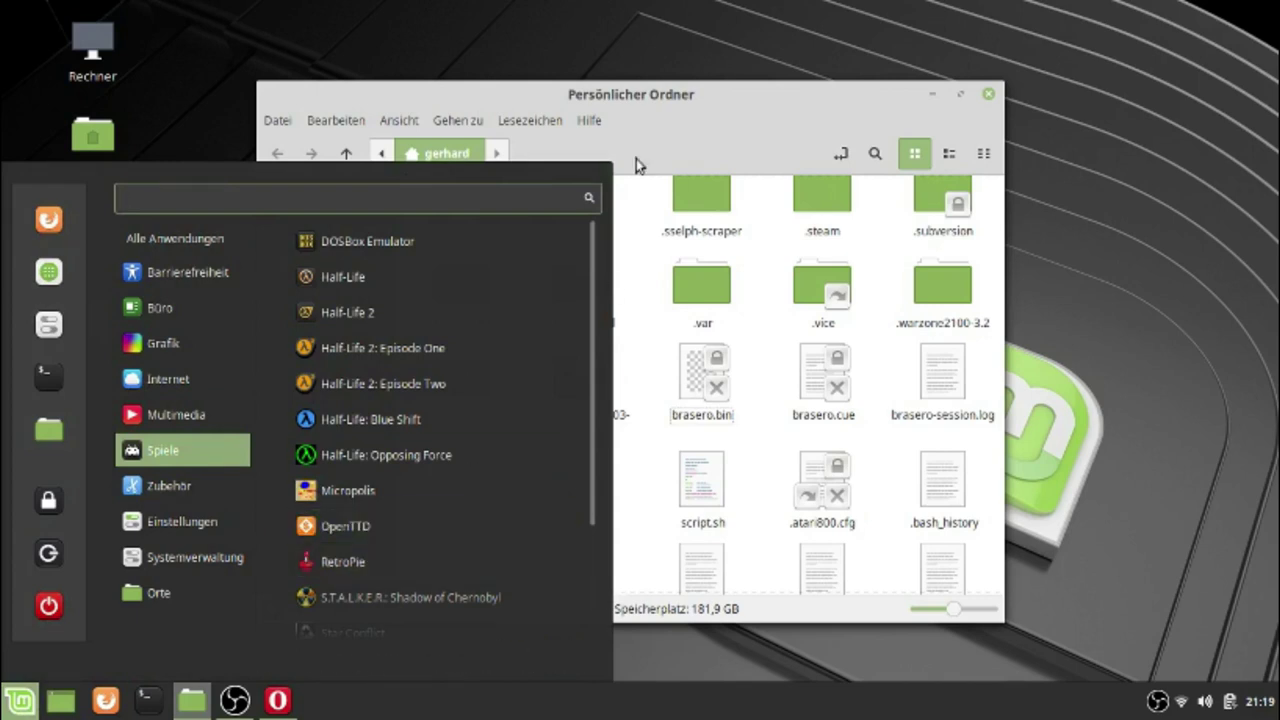
left_click_drag(592, 287, 595, 498)
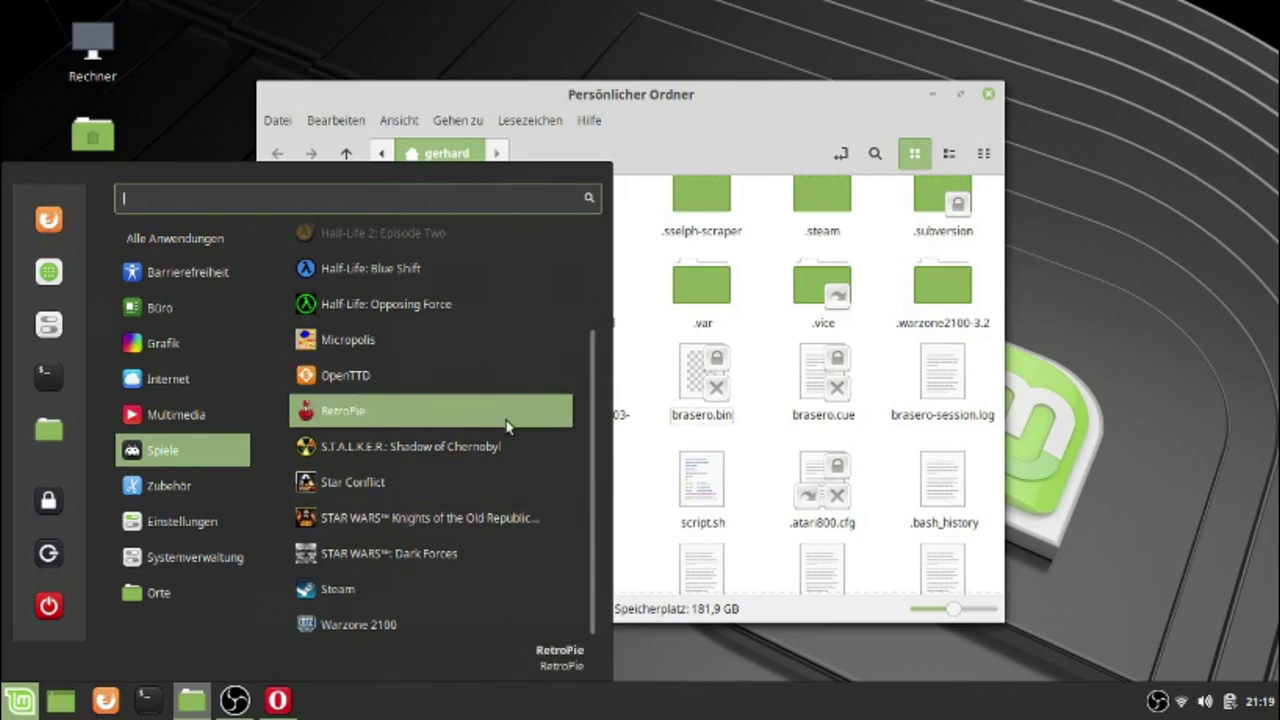
left_click(1182, 500)
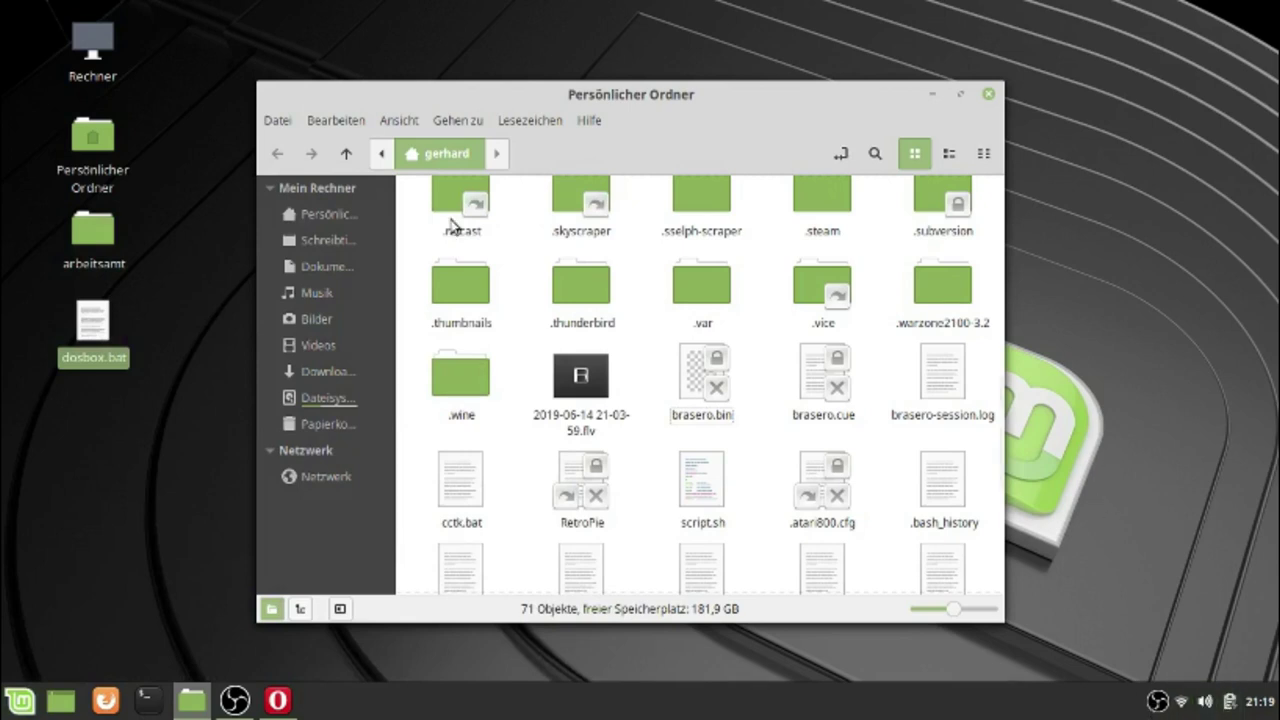
left_click(988, 94)
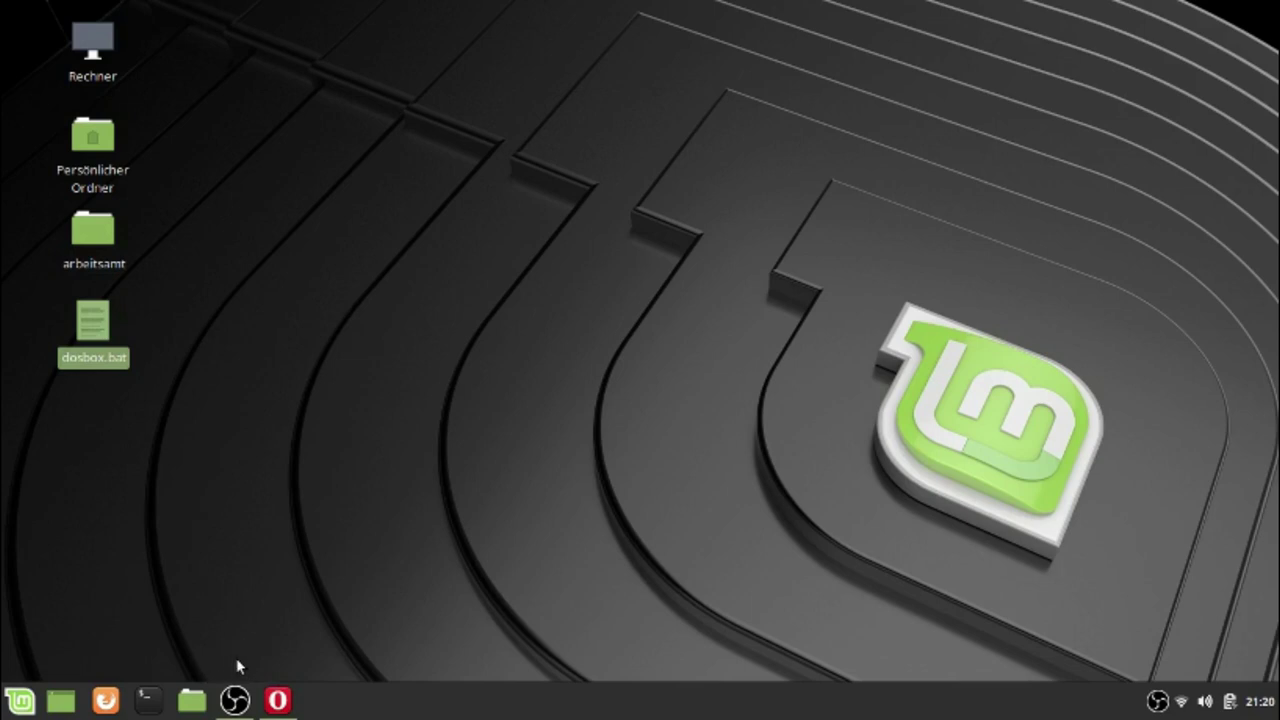
mouse_move(231, 701)
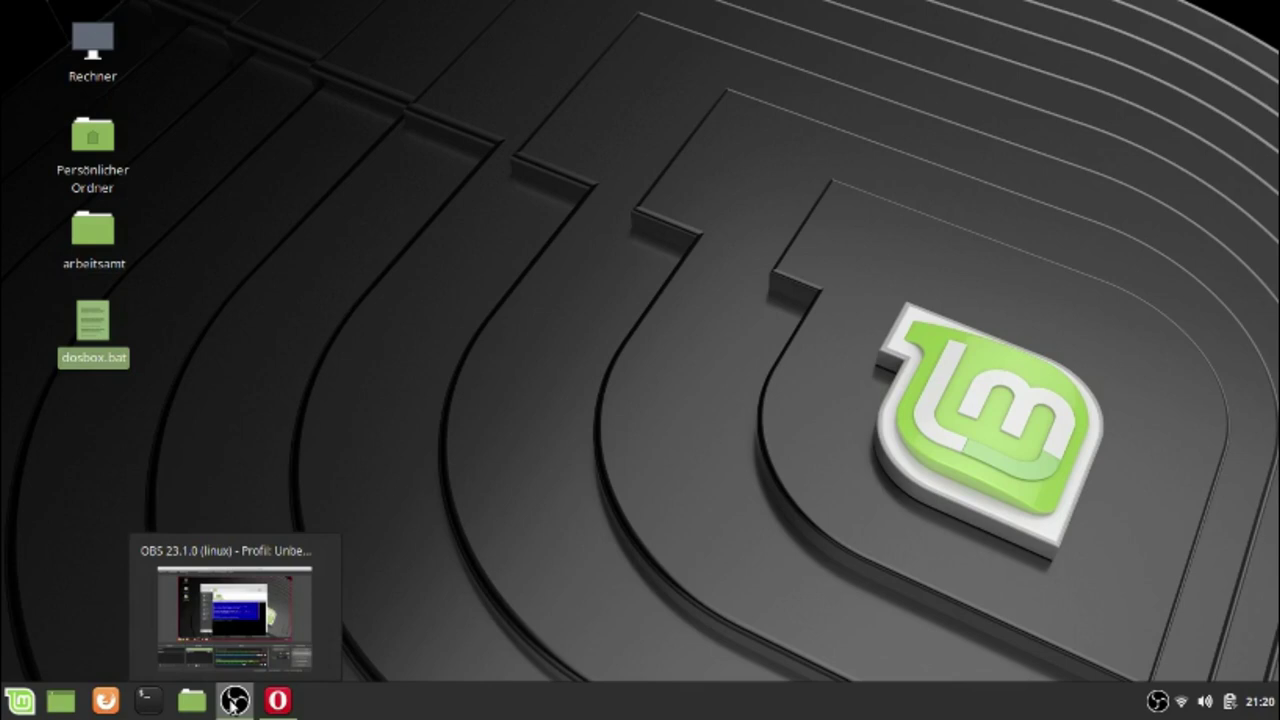